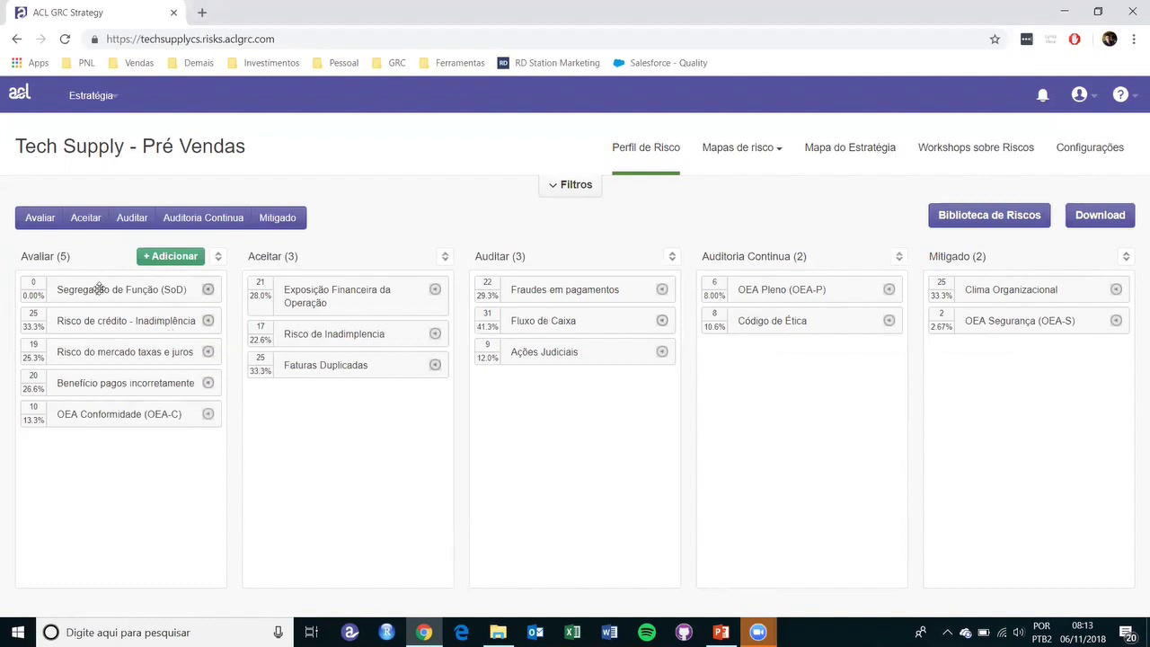
- Start and discard a new Avaliar risk, then review Exposição Financeira da Operação's acceptance and mitigation options
click(157, 257)
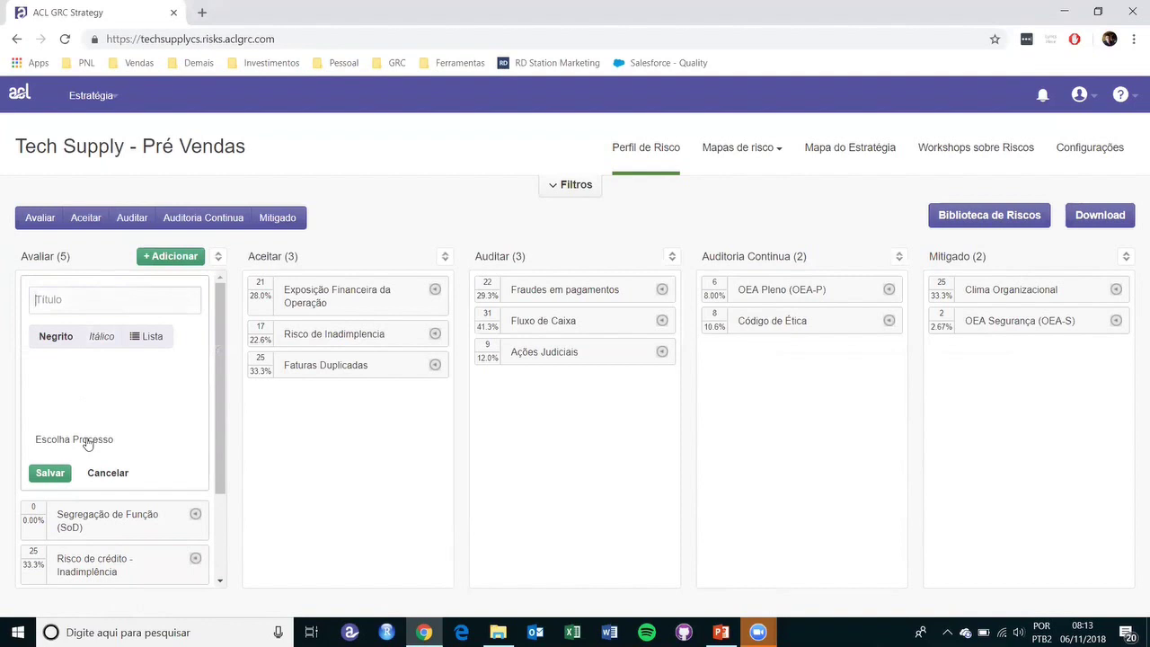
click(106, 473)
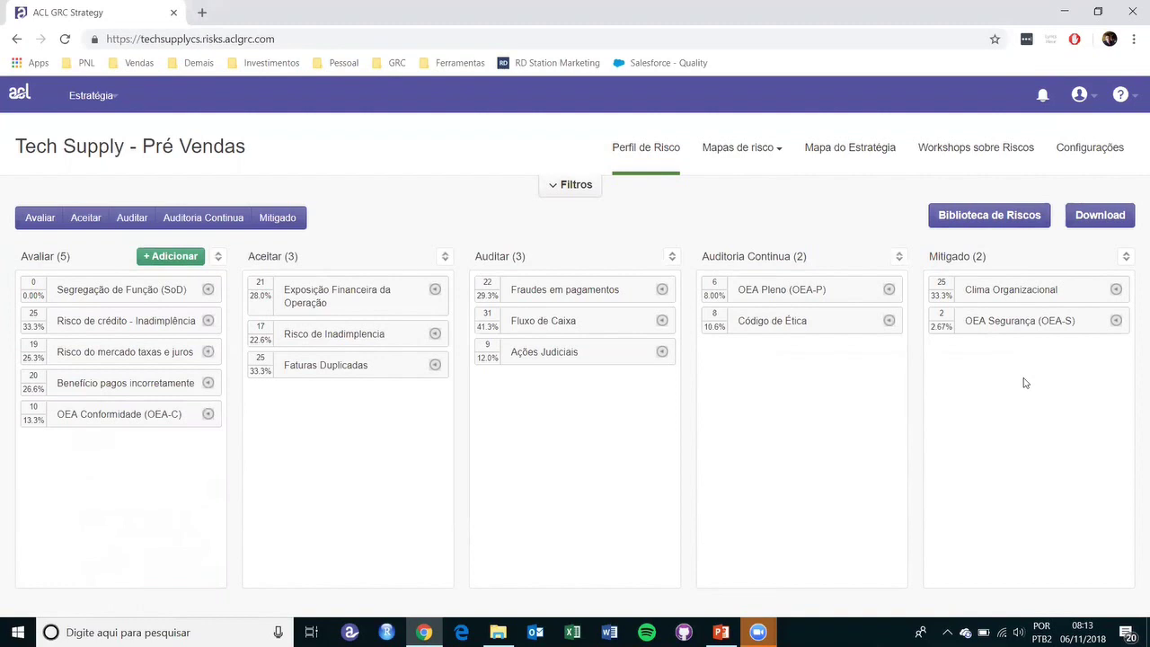
click(435, 289)
click(306, 350)
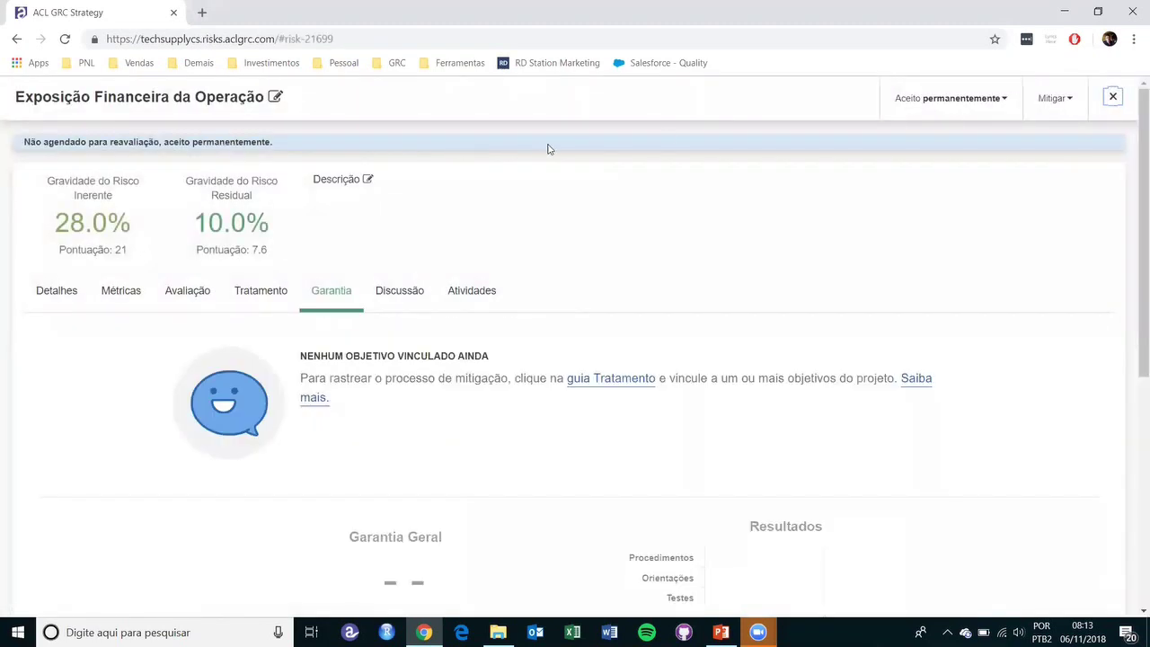
click(941, 101)
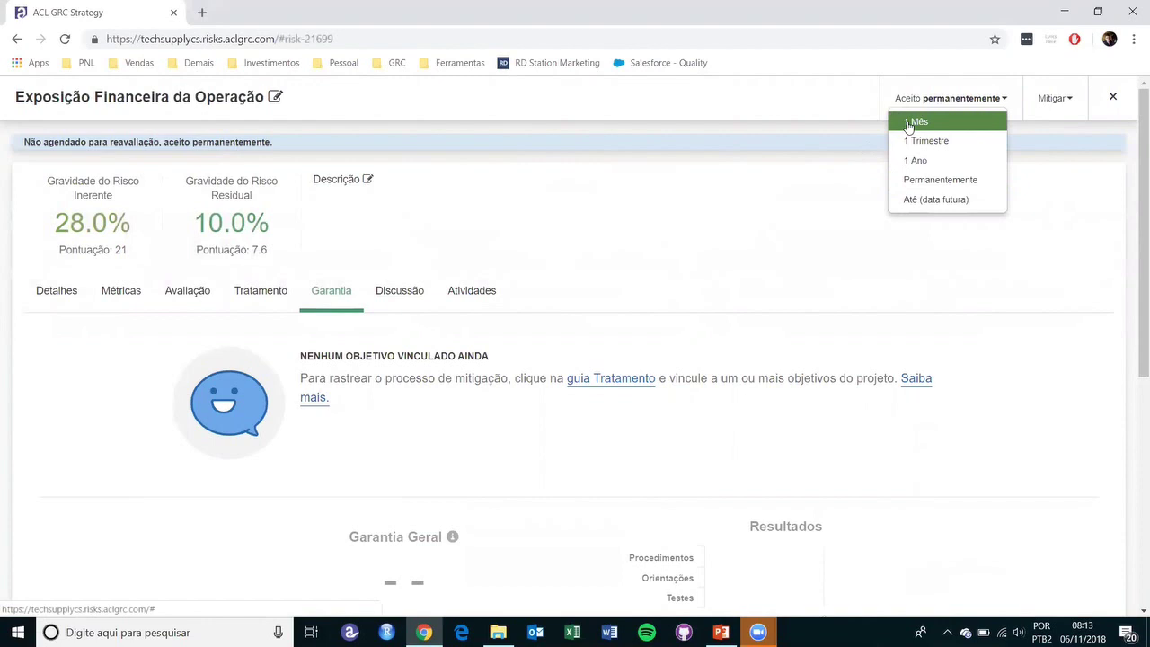
click(1059, 102)
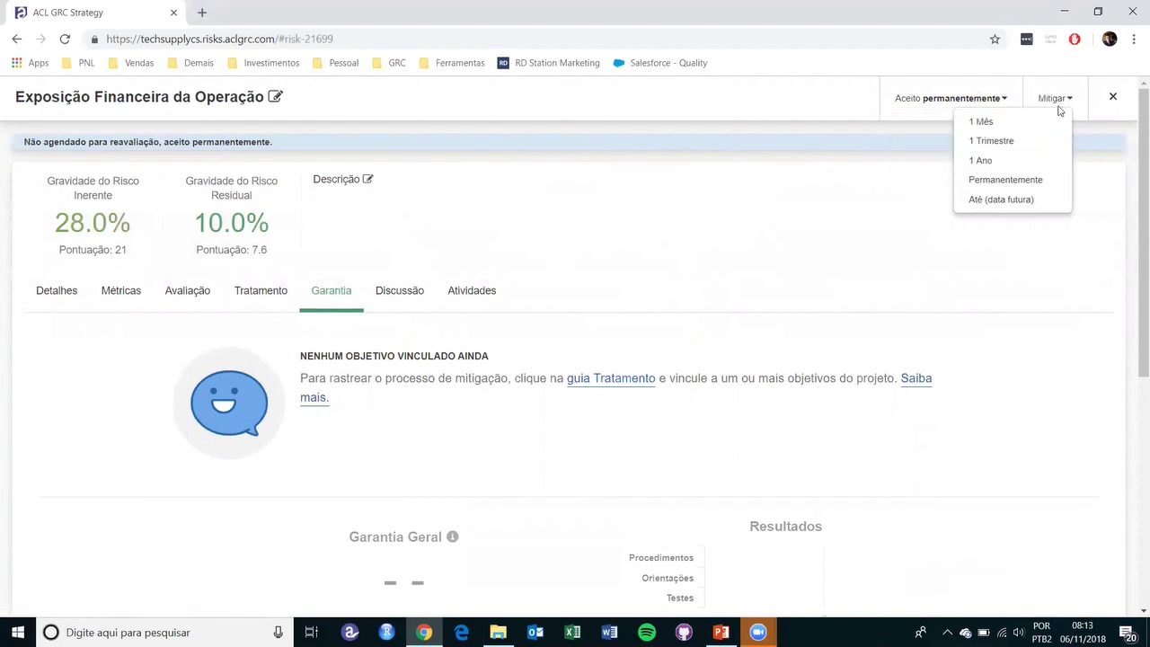
click(1114, 100)
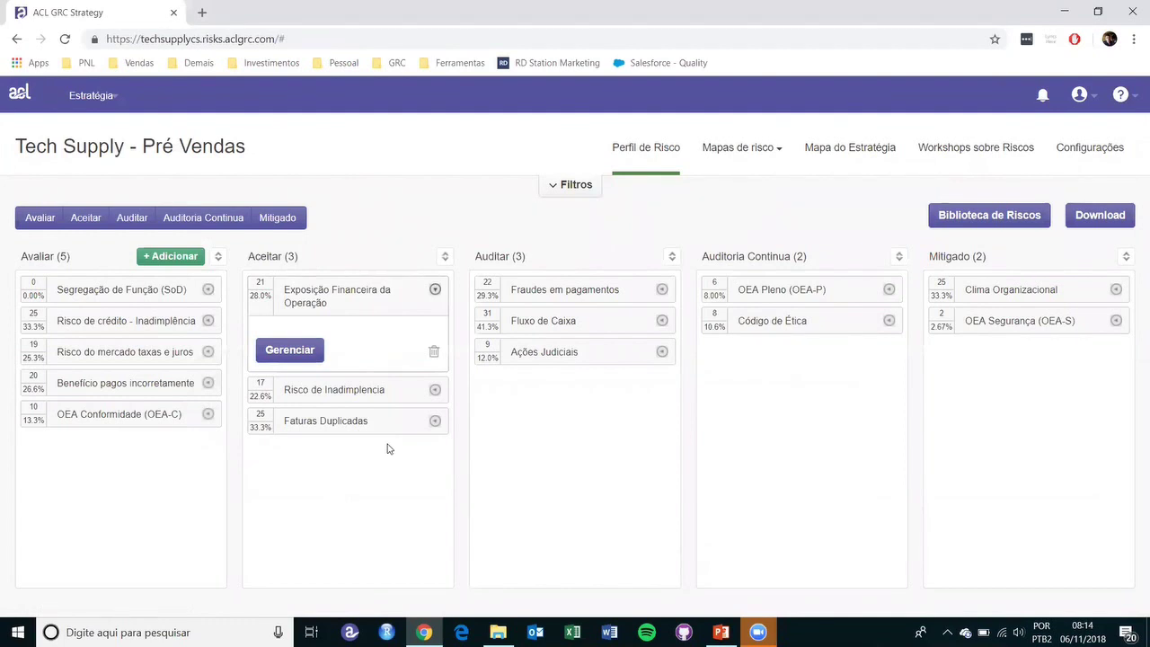
- Reopen Exposição Financeira da Operação and add RH as a process on its Avaliação view
click(435, 290)
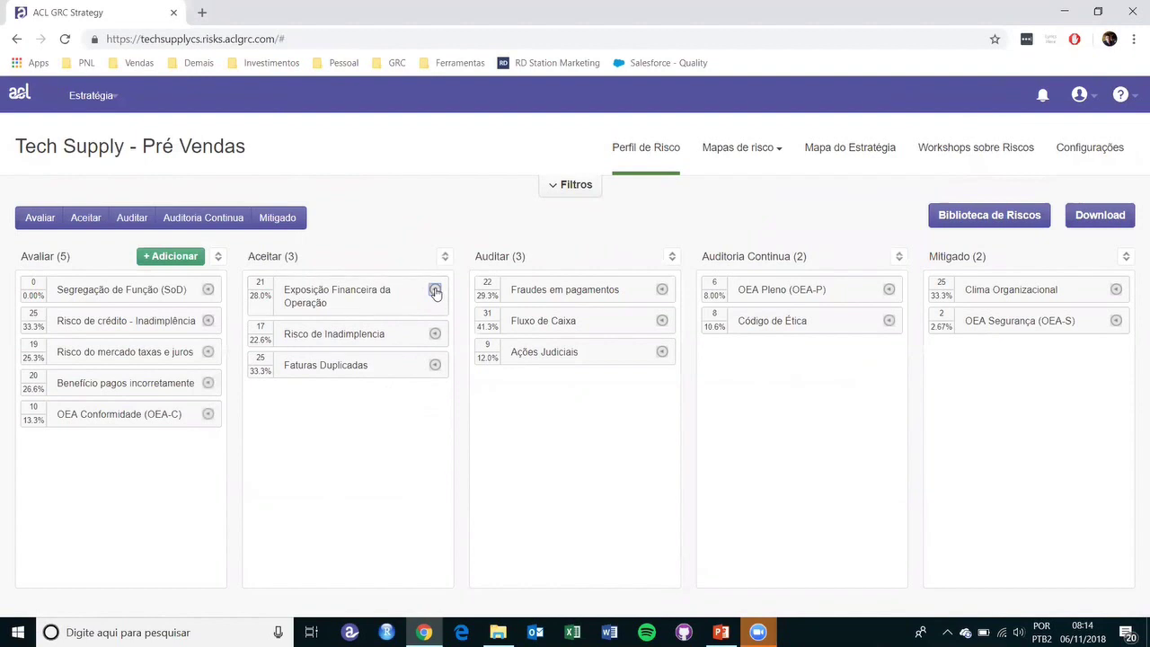
click(435, 290)
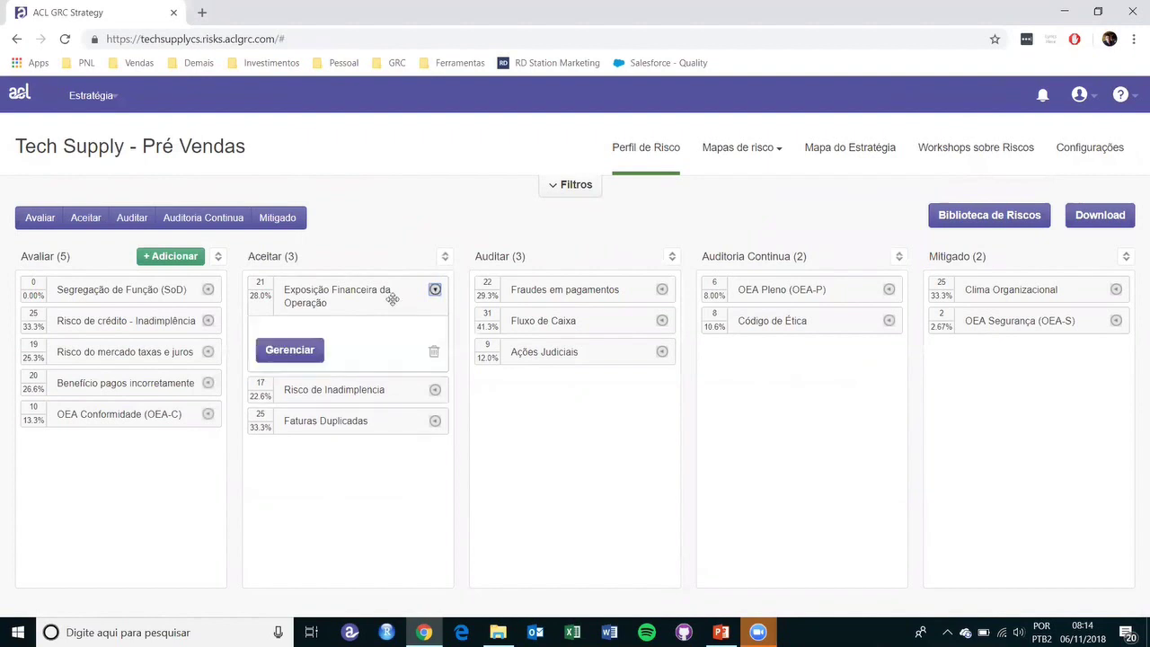
click(288, 348)
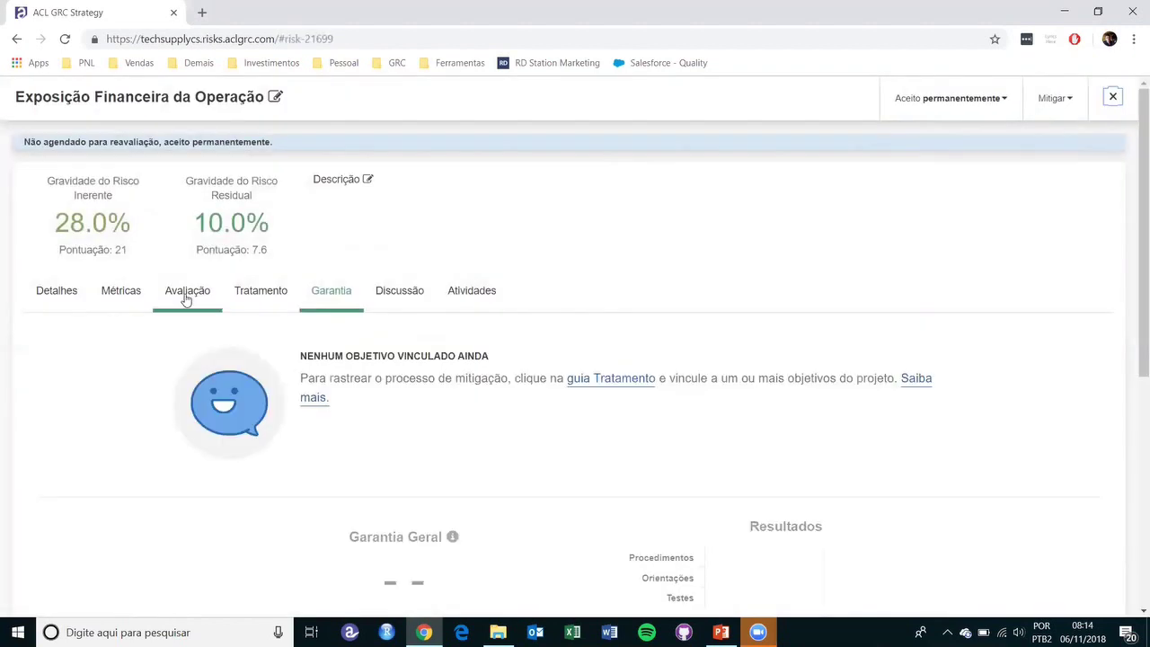
click(187, 294)
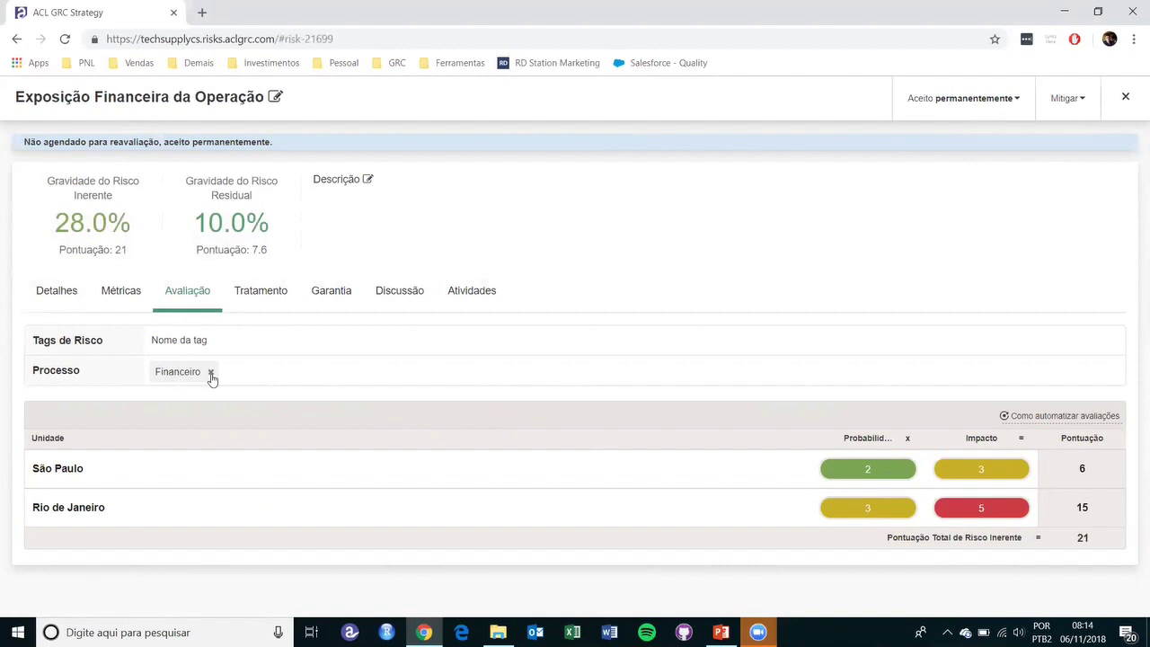
click(256, 375)
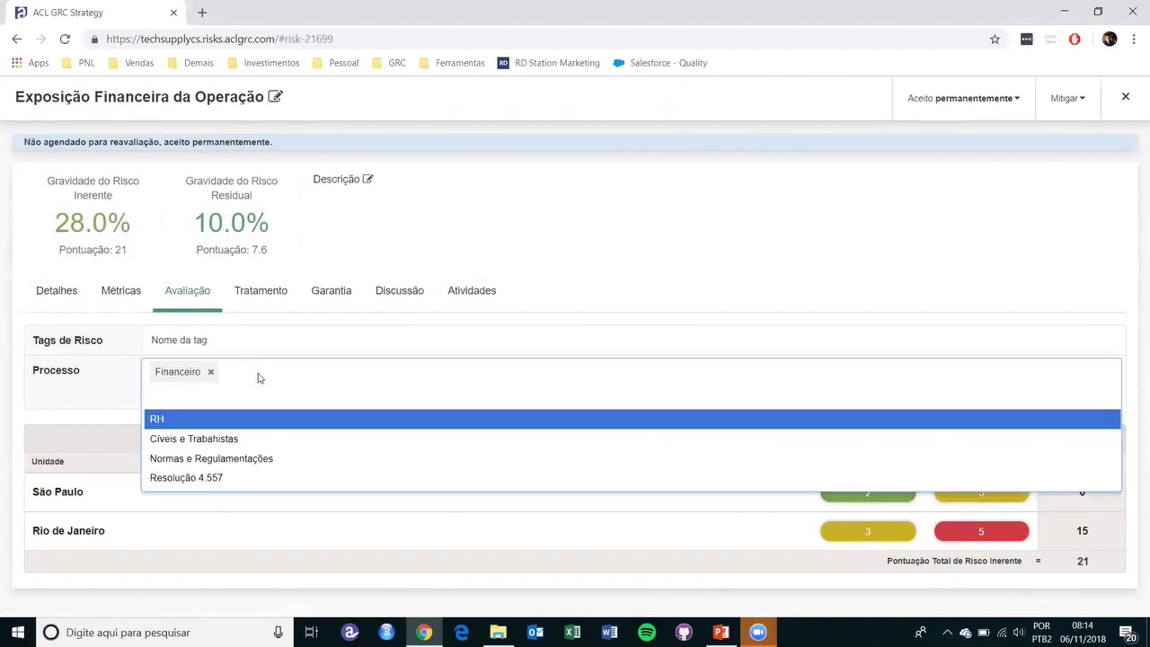
click(235, 421)
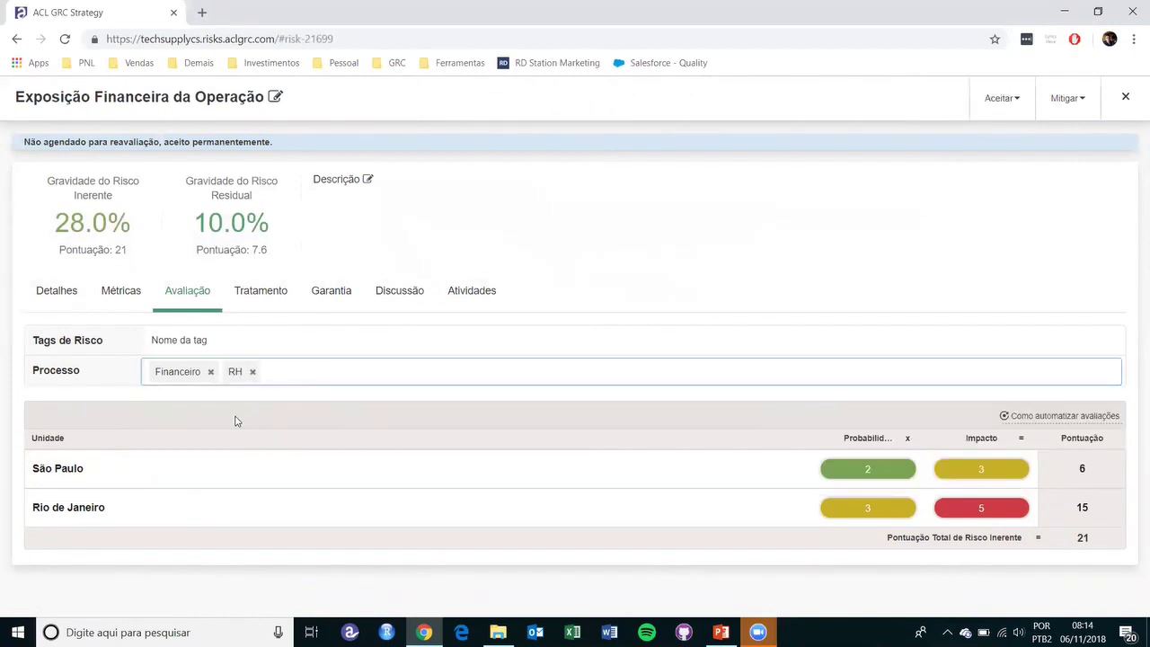
- Add then remove Normas e Regulamentações, and remove Financeiro so only RH remains
click(278, 371)
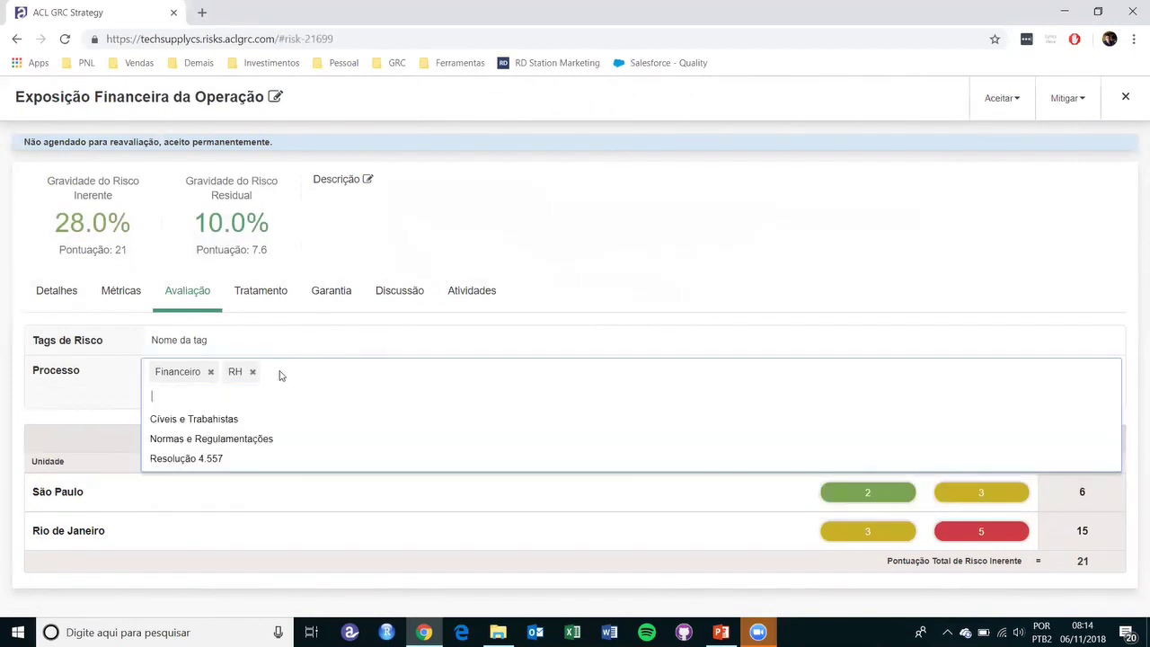
click(258, 439)
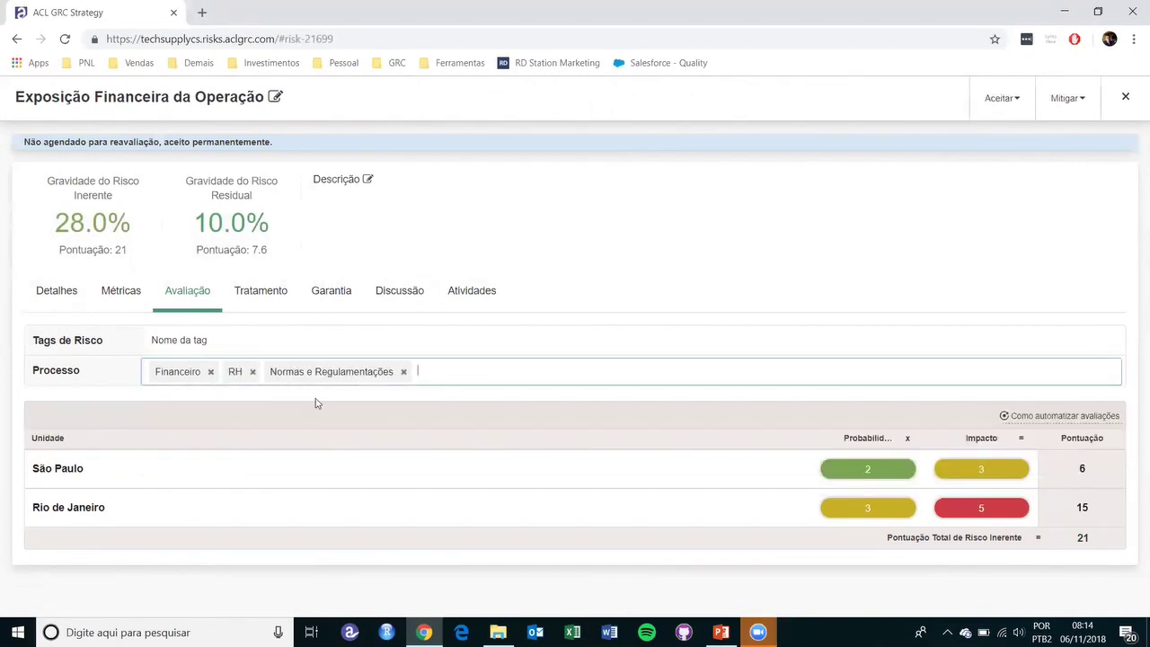
click(404, 373)
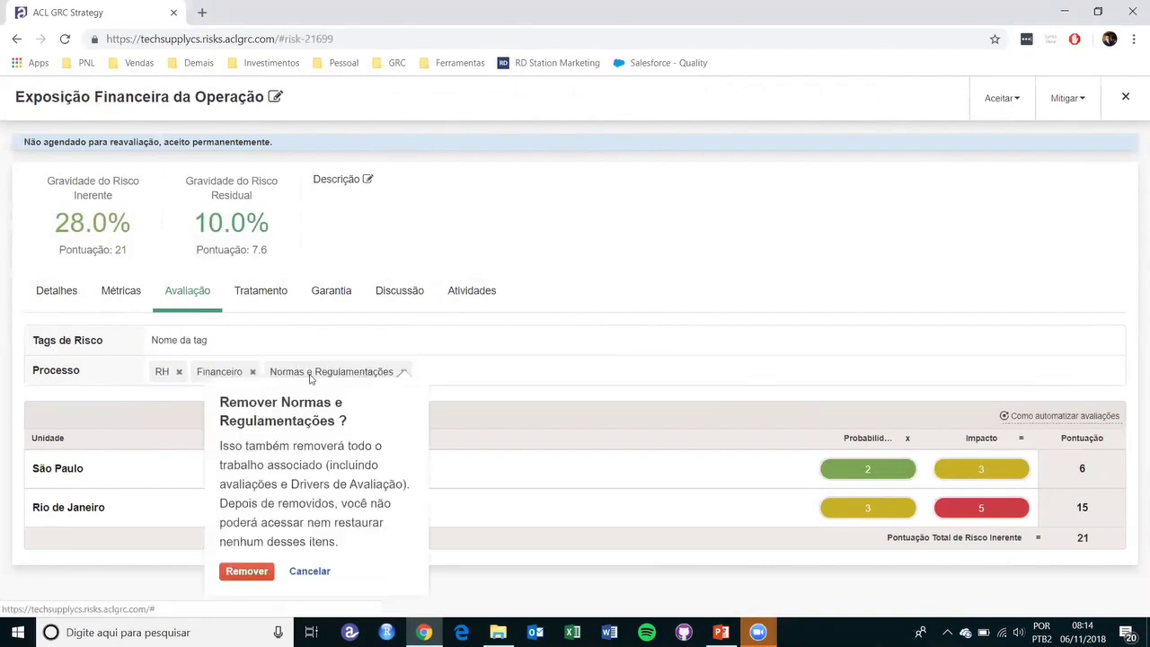
click(247, 571)
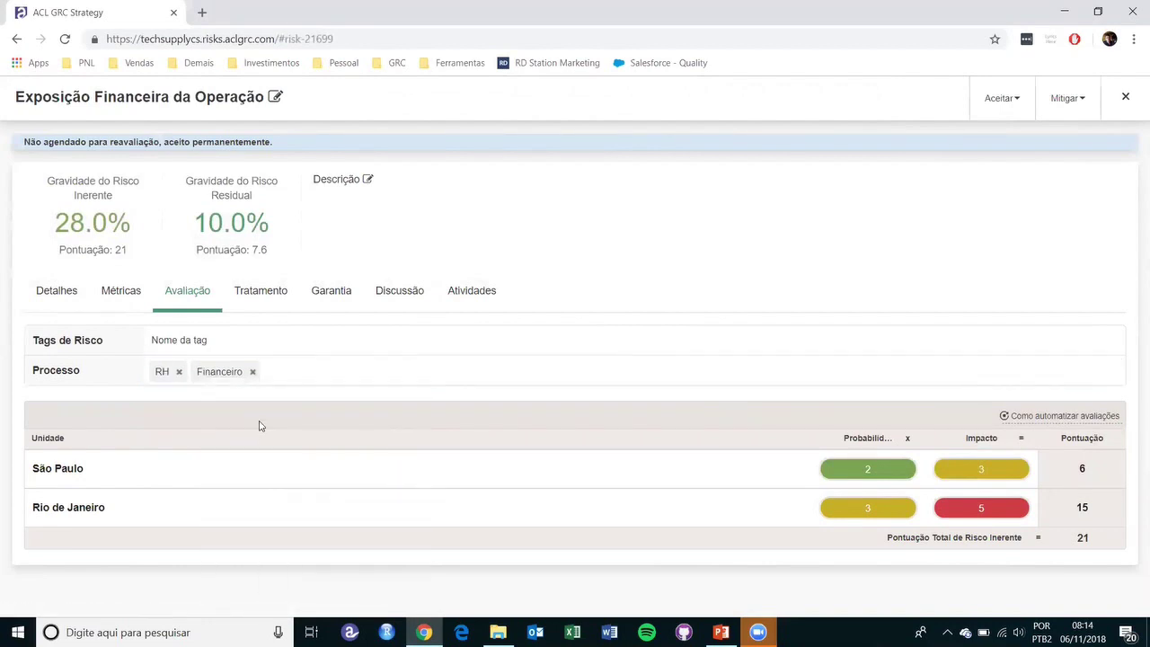
click(253, 372)
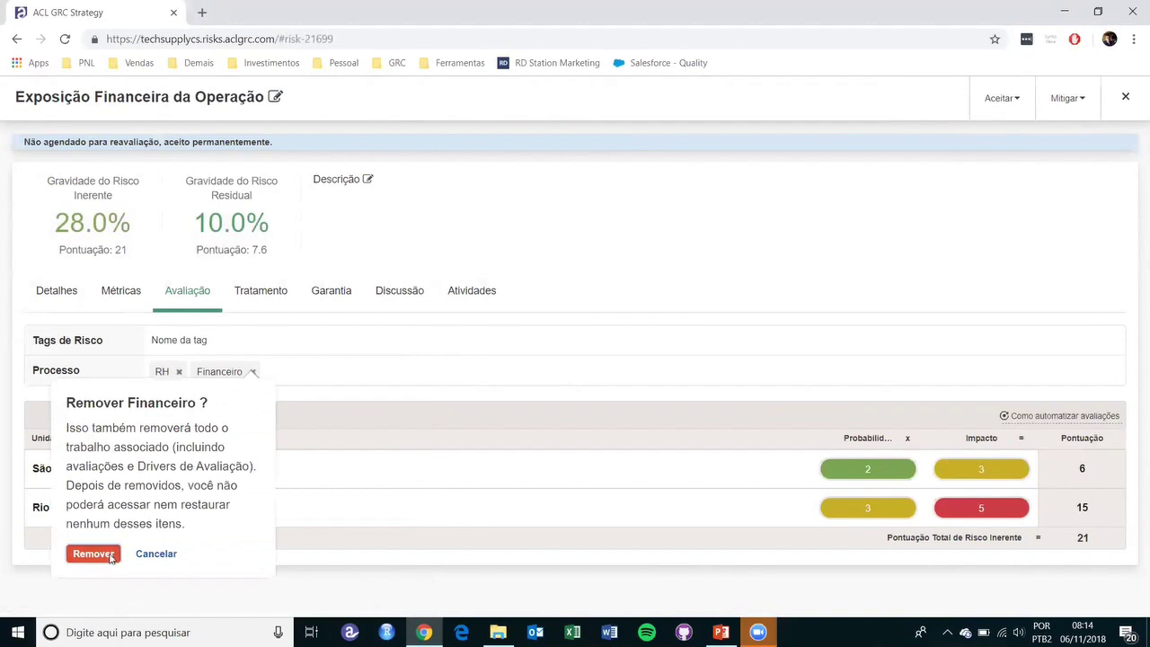
click(97, 555)
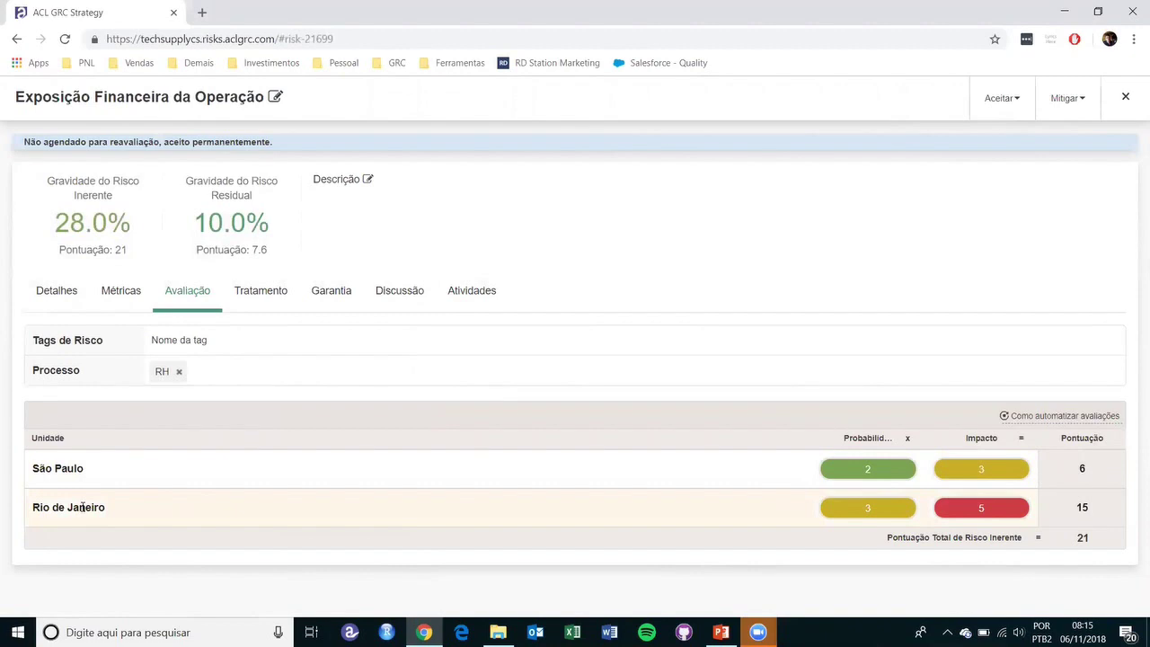
click(1124, 99)
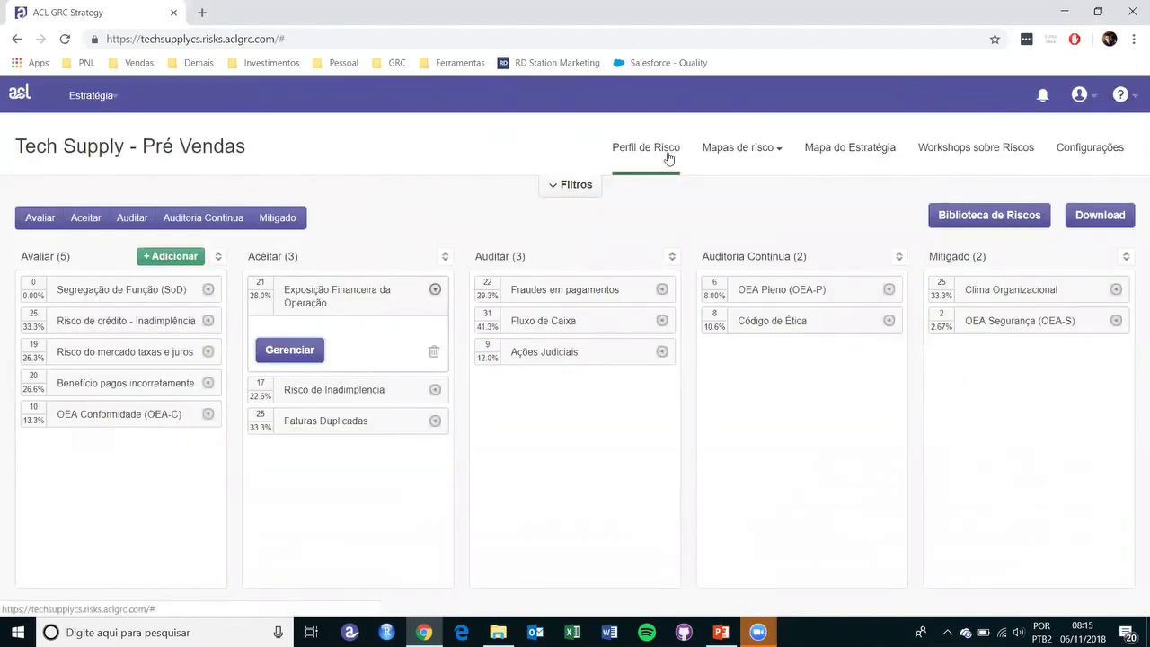
- View the Mapa do Estratégia, highlight São Paulo's linked processes, then return to the risk profile
click(841, 146)
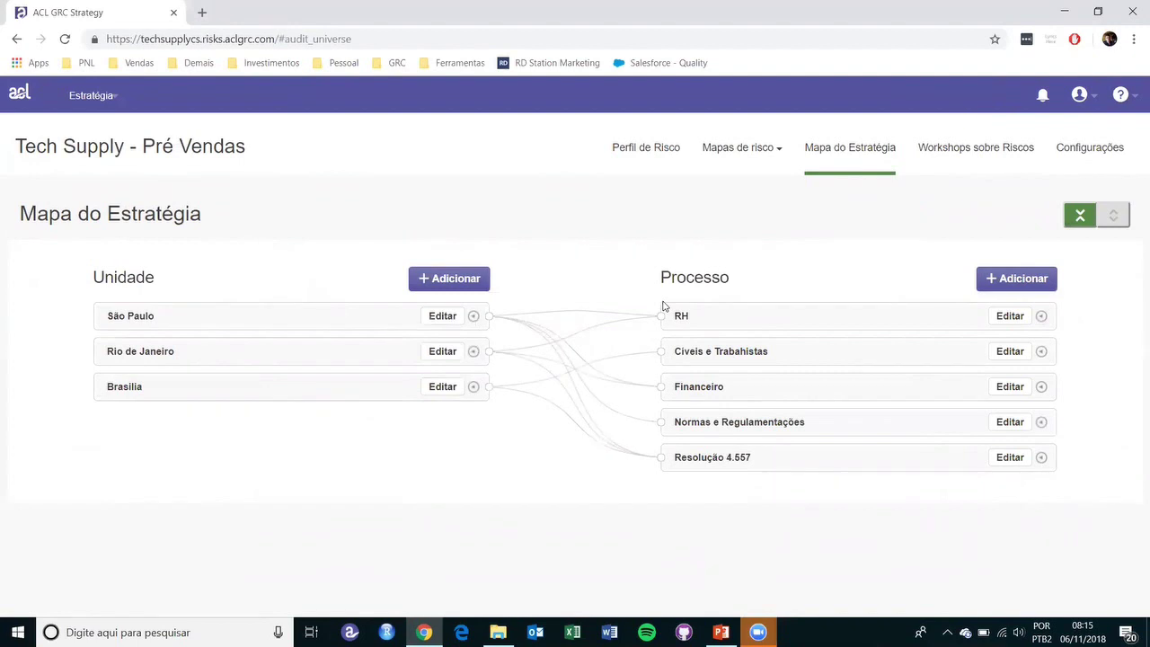
click(297, 315)
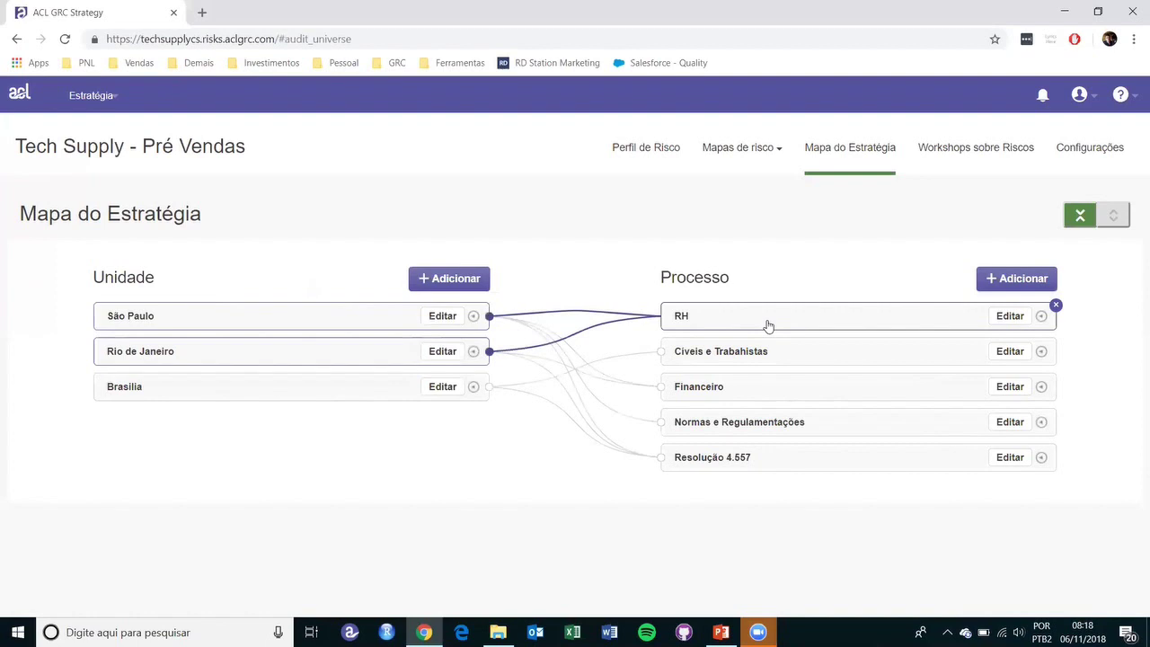
click(642, 148)
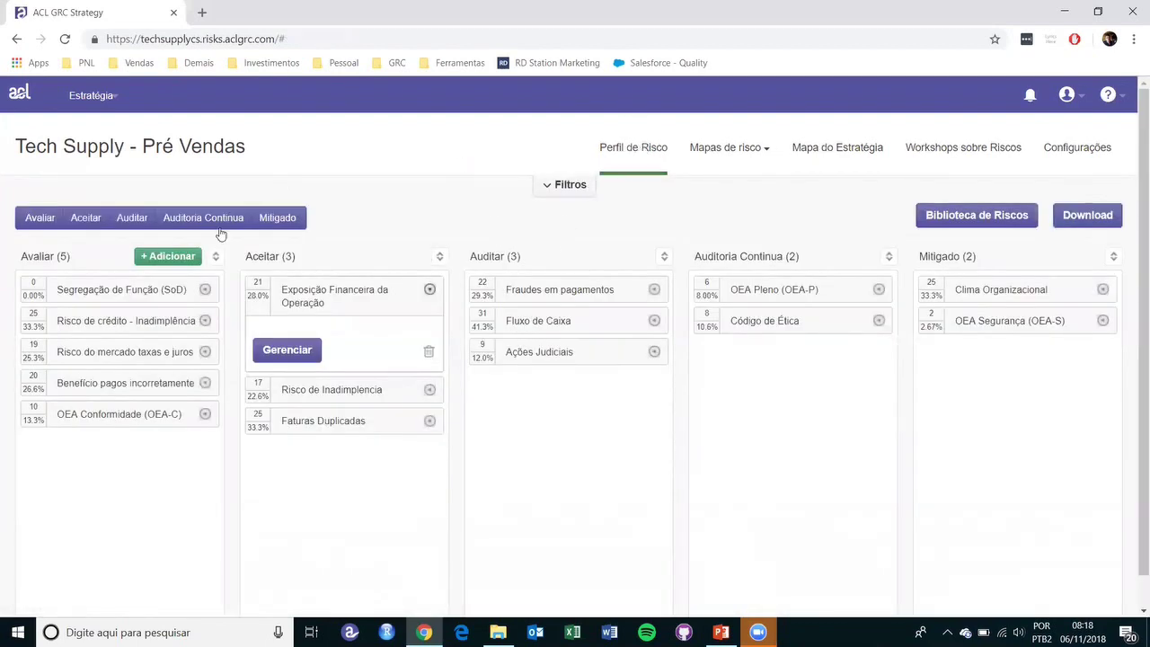
- Create a risk titled 'Exemplo - RH' in the Avaliar column and expand its card
click(176, 258)
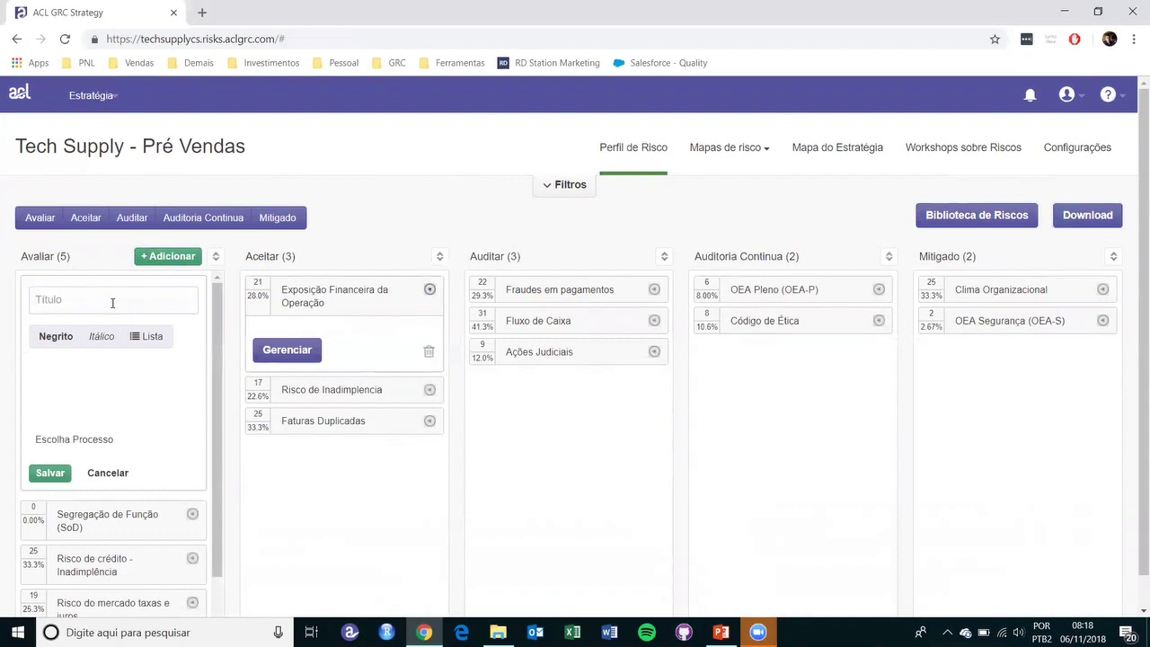
click(112, 303)
text(Exemplo - RH)
click(53, 478)
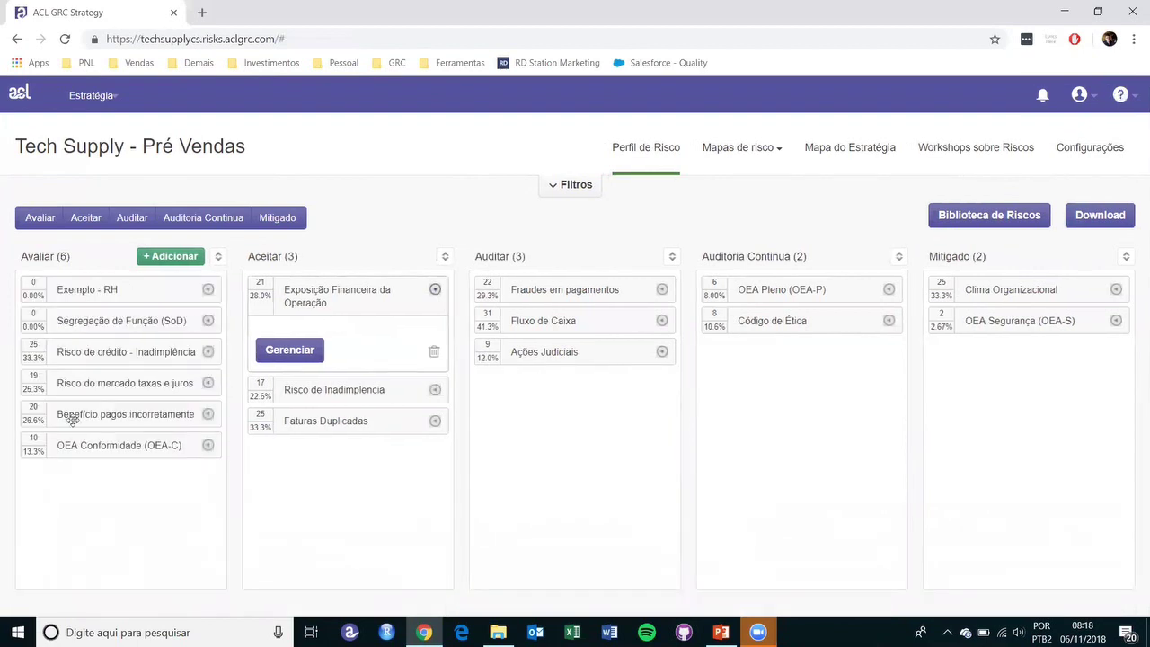
click(207, 290)
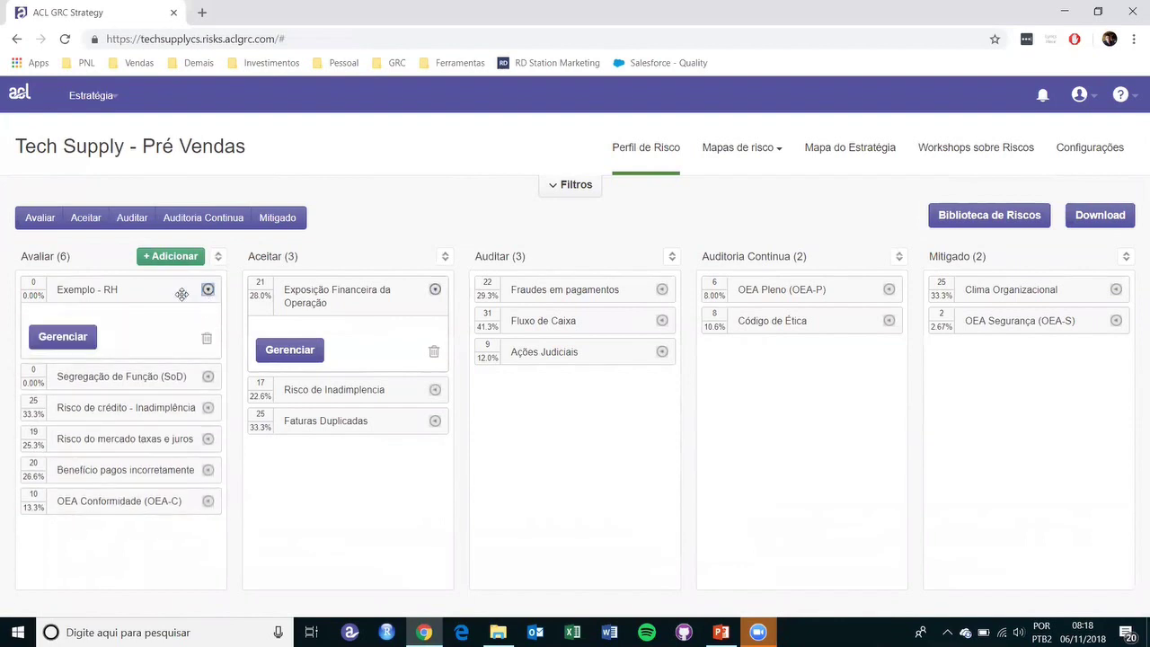
- Assign RH as Exemplo - RH's process and rate São Paulo impact 2, probability 1
click(63, 337)
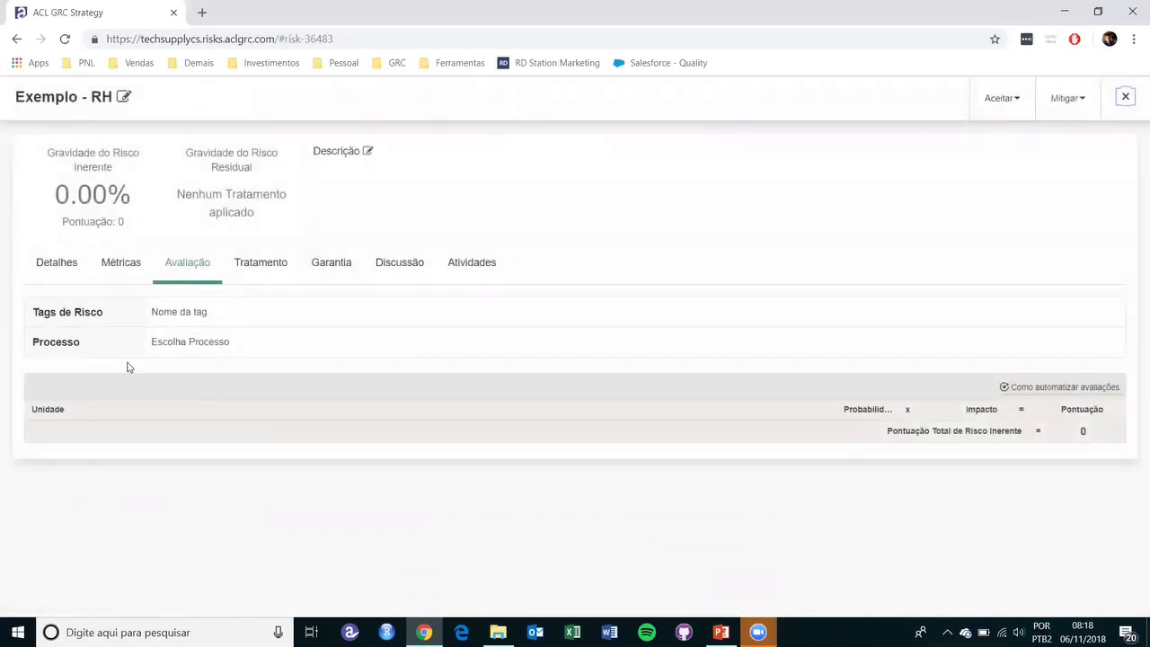
click(177, 348)
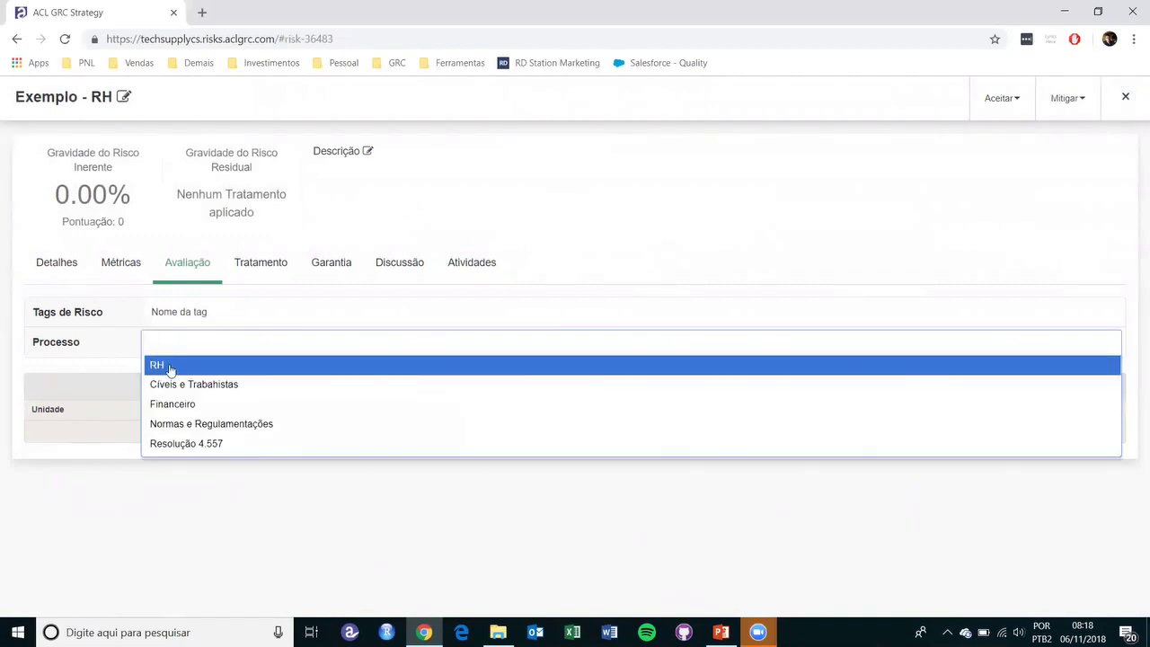
click(170, 366)
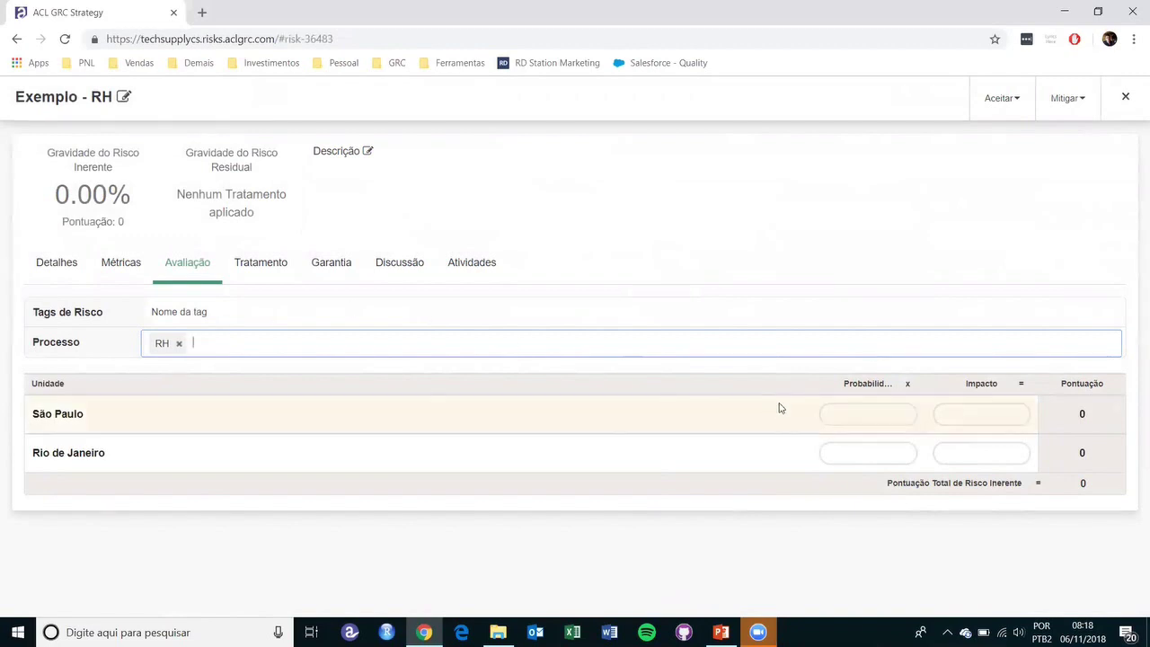
click(976, 417)
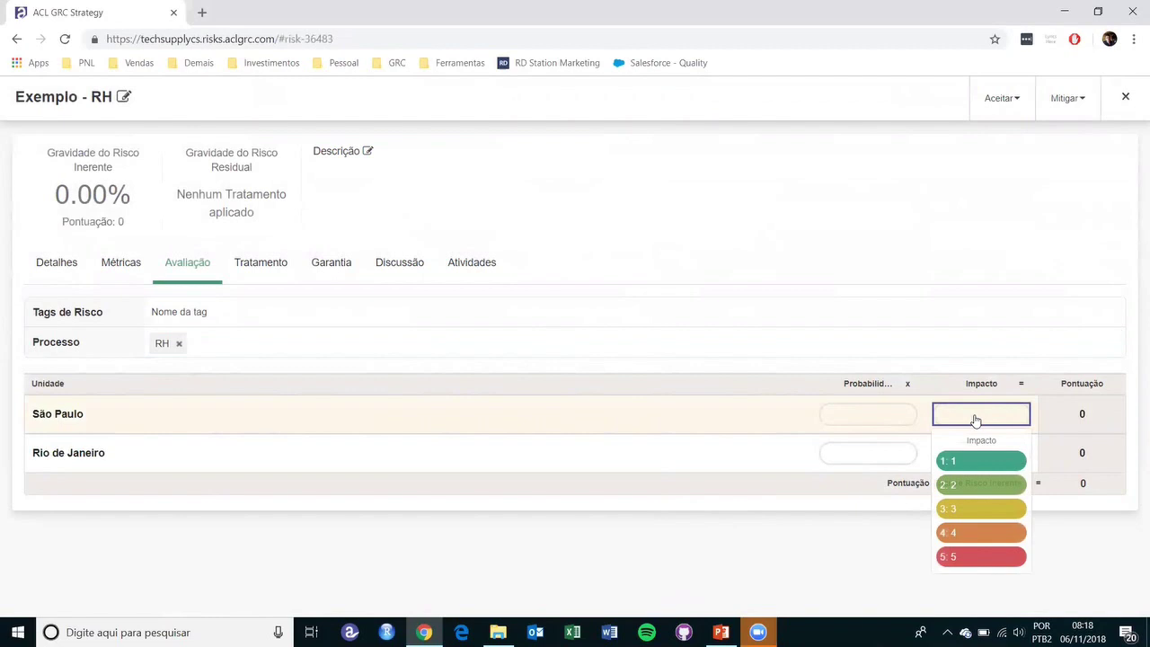
click(997, 486)
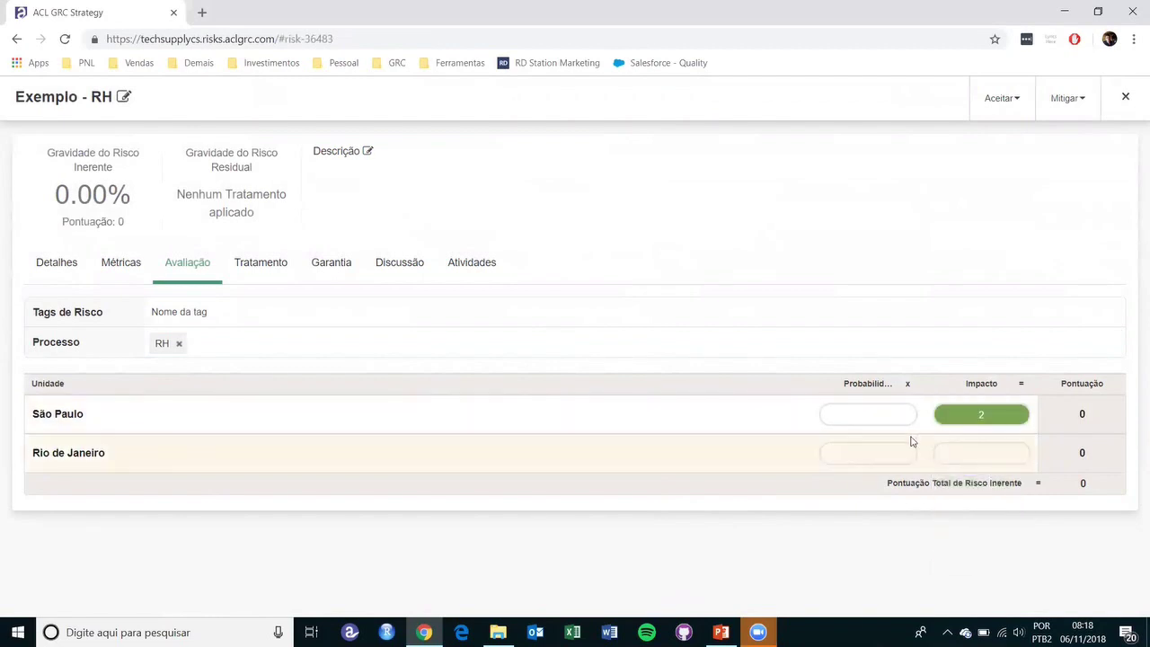
click(880, 415)
click(889, 465)
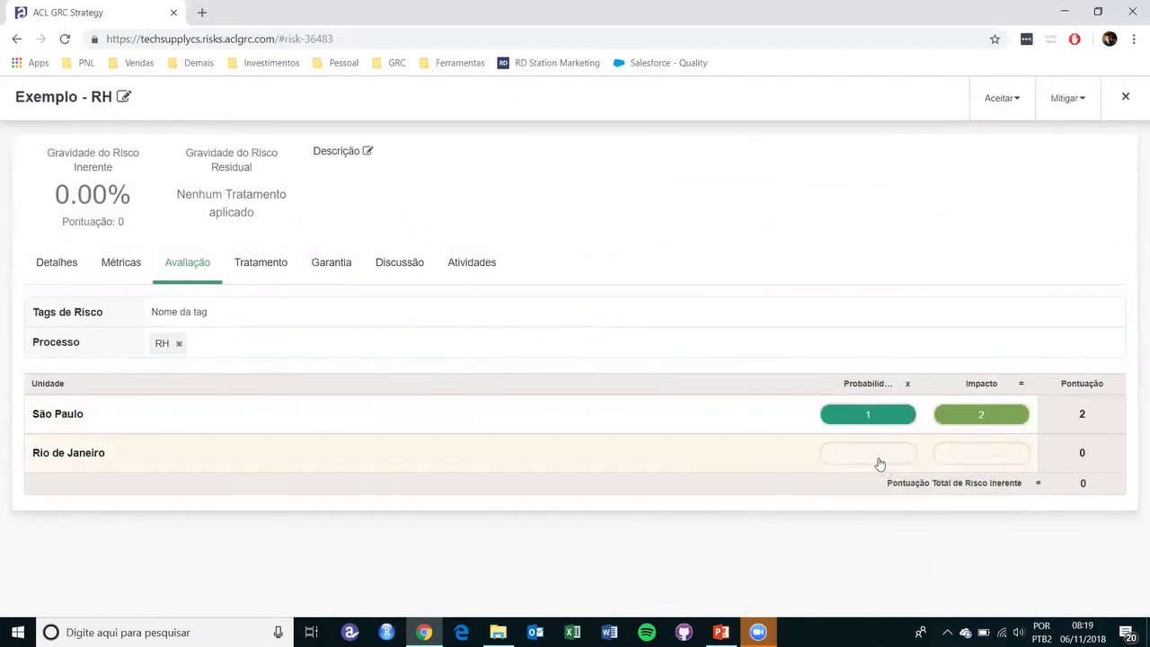
- Rate Rio de Janeiro probability 4 and impact 3, leaving São Paulo's impact at 2
click(878, 460)
click(891, 576)
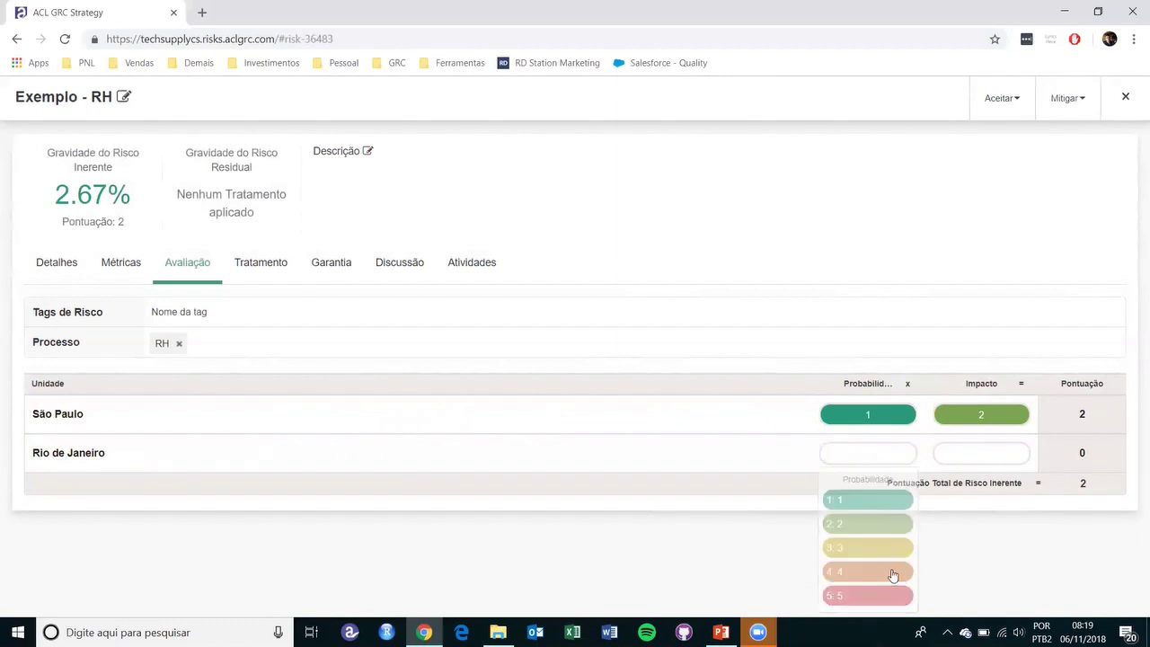
click(970, 456)
click(961, 550)
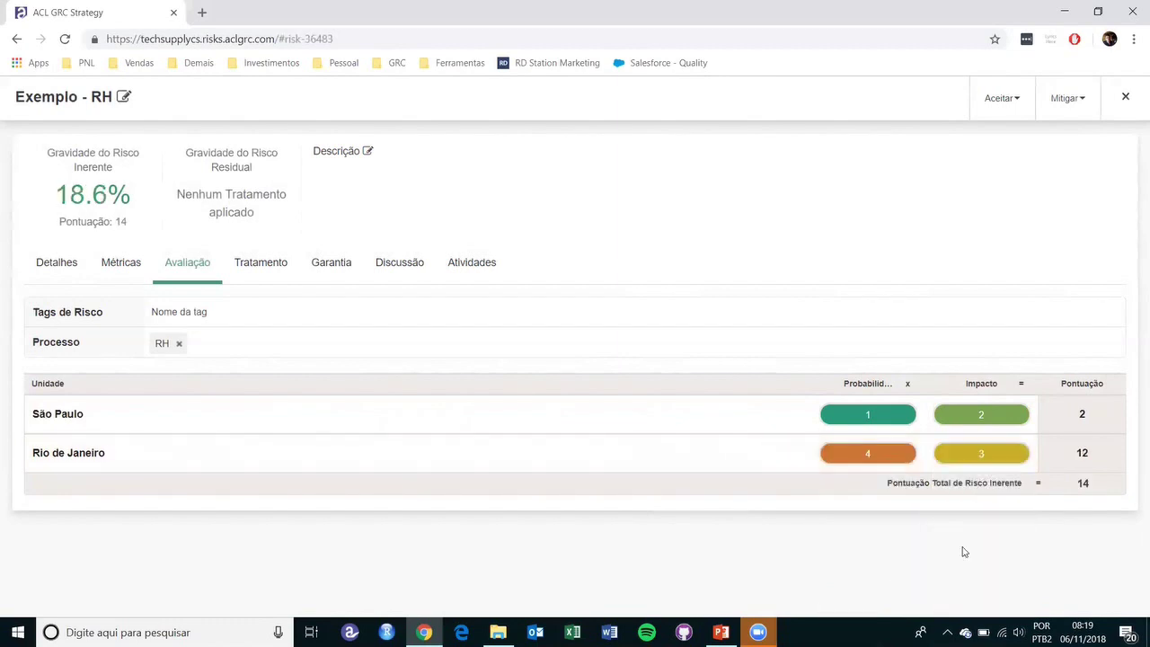
click(993, 422)
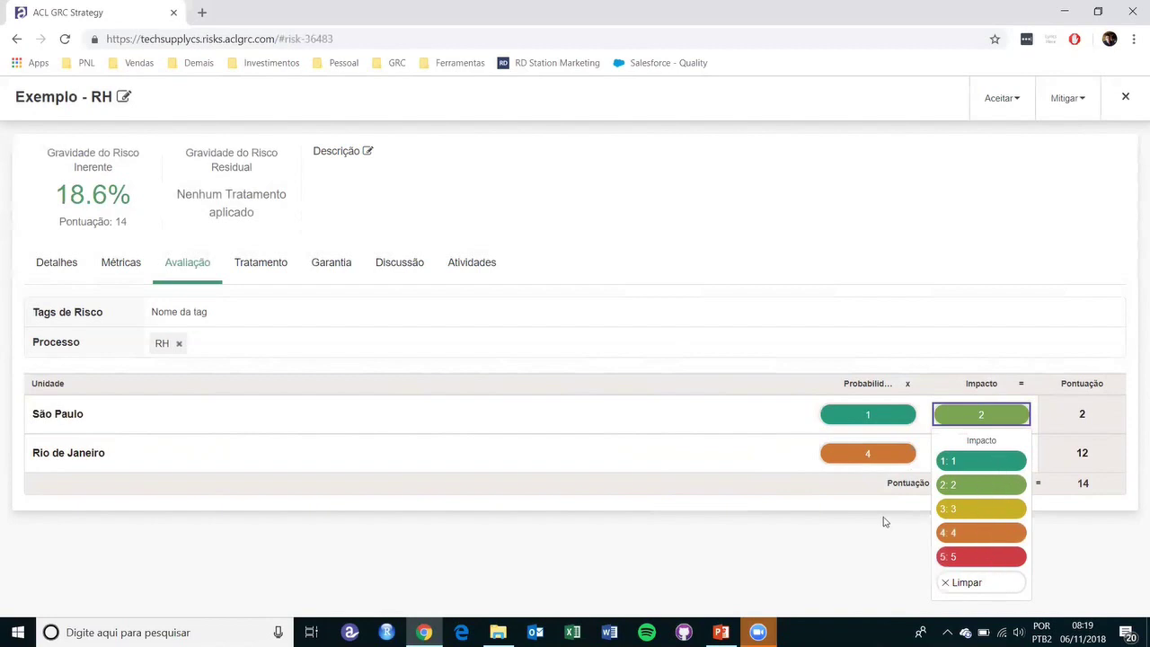
click(828, 483)
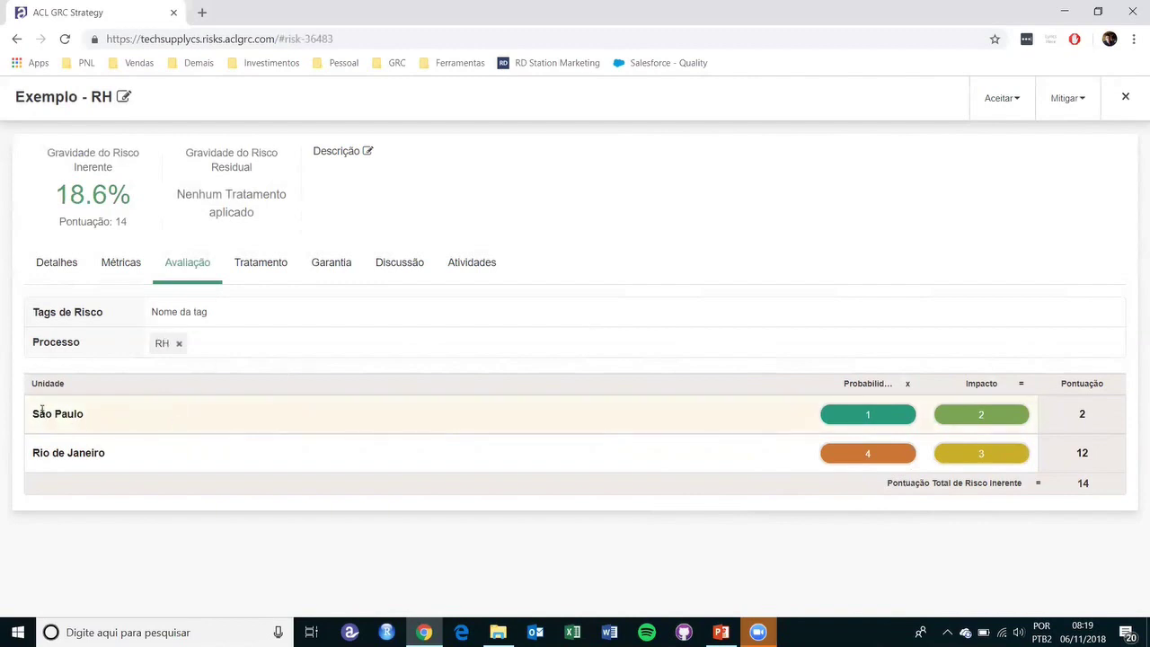
- Highlight the unit names, total inherent score label, the score 14 and 18.6% severity
drag(39, 408, 87, 409)
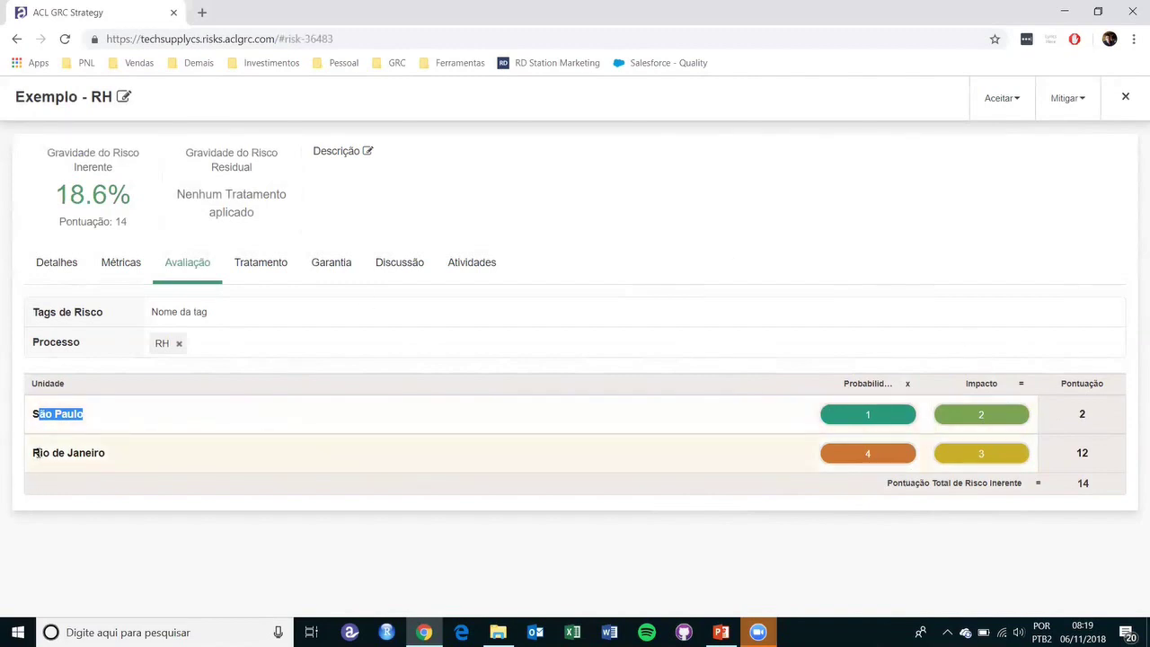
click(67, 452)
drag(39, 453, 110, 455)
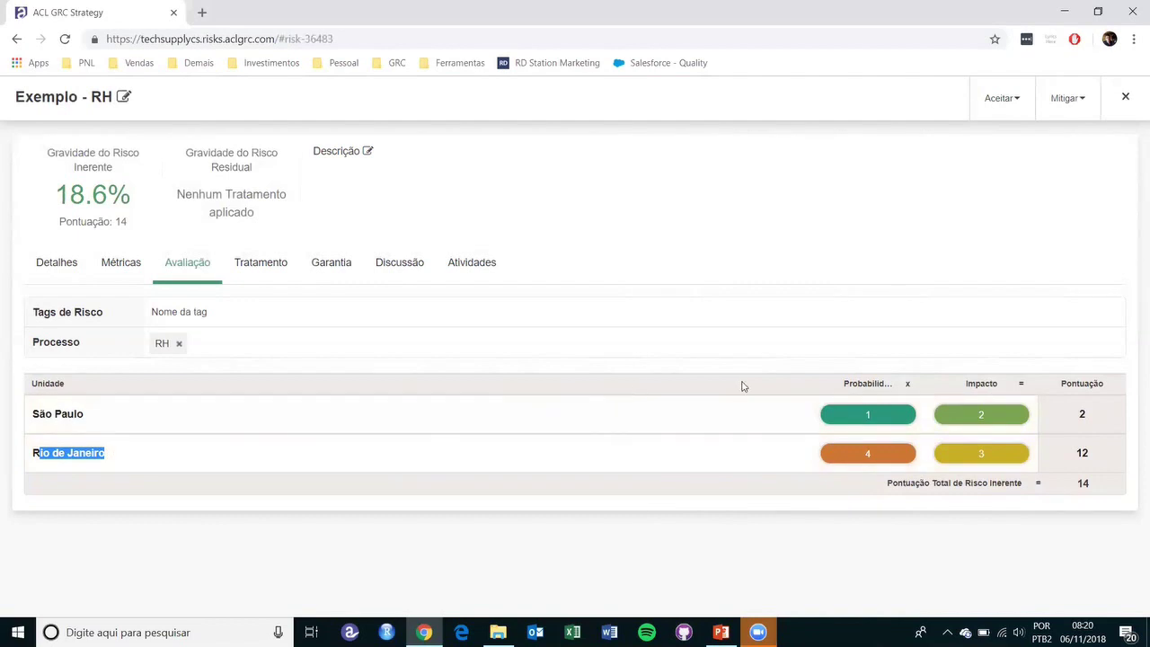
drag(888, 484, 1020, 493)
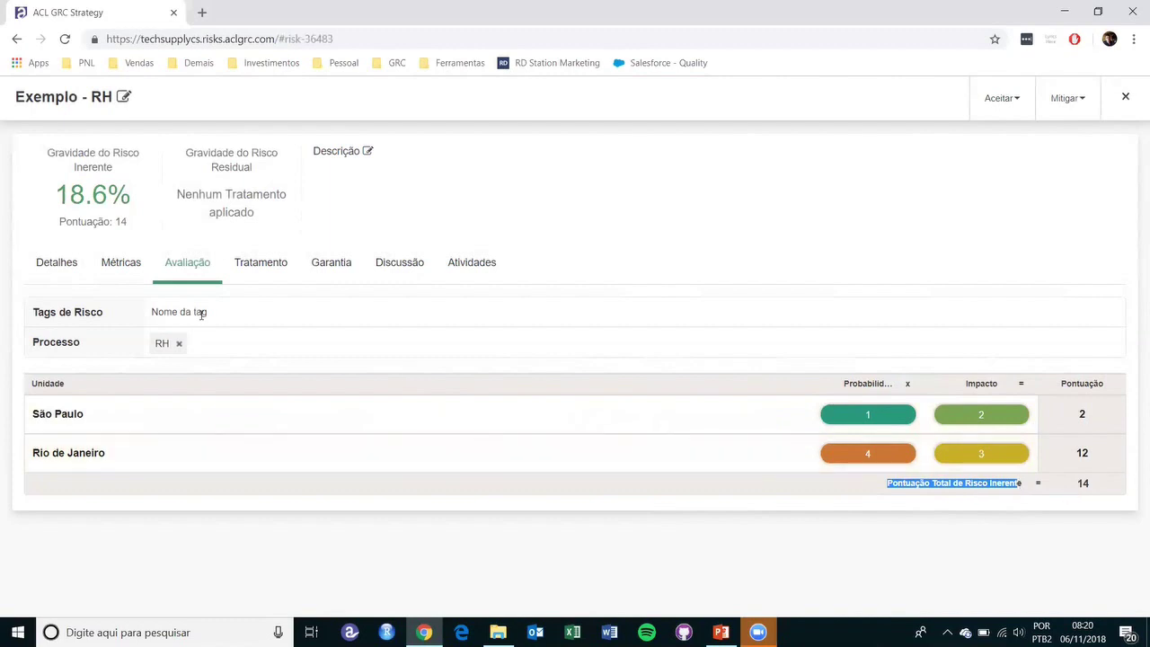
drag(115, 223, 127, 225)
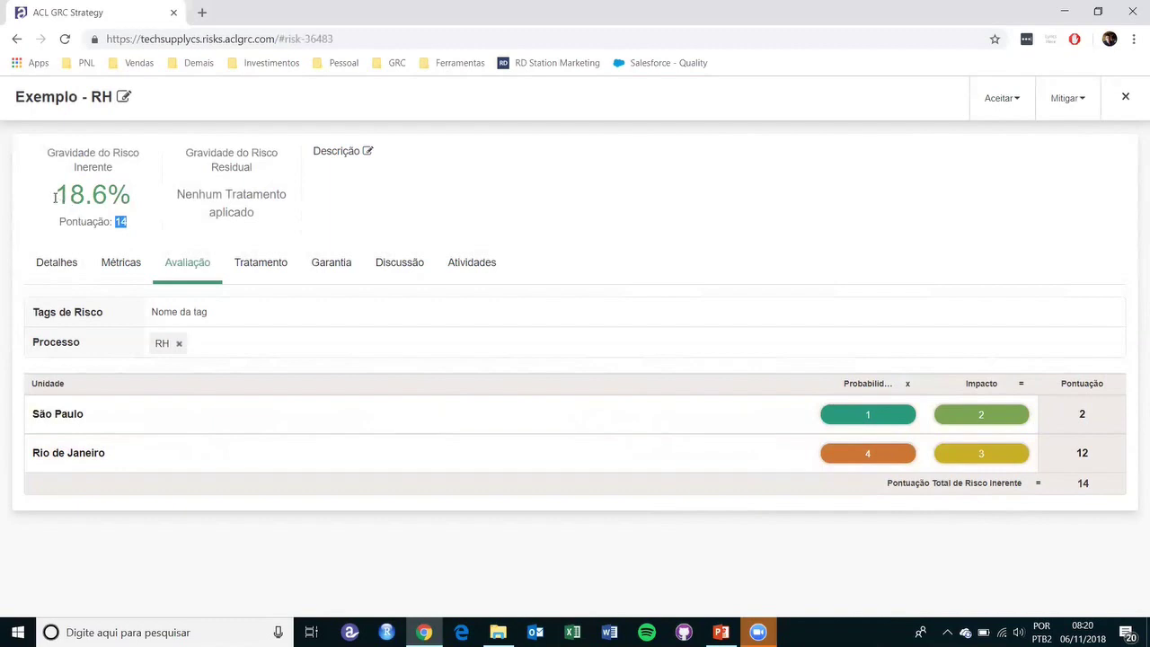
drag(54, 194, 132, 191)
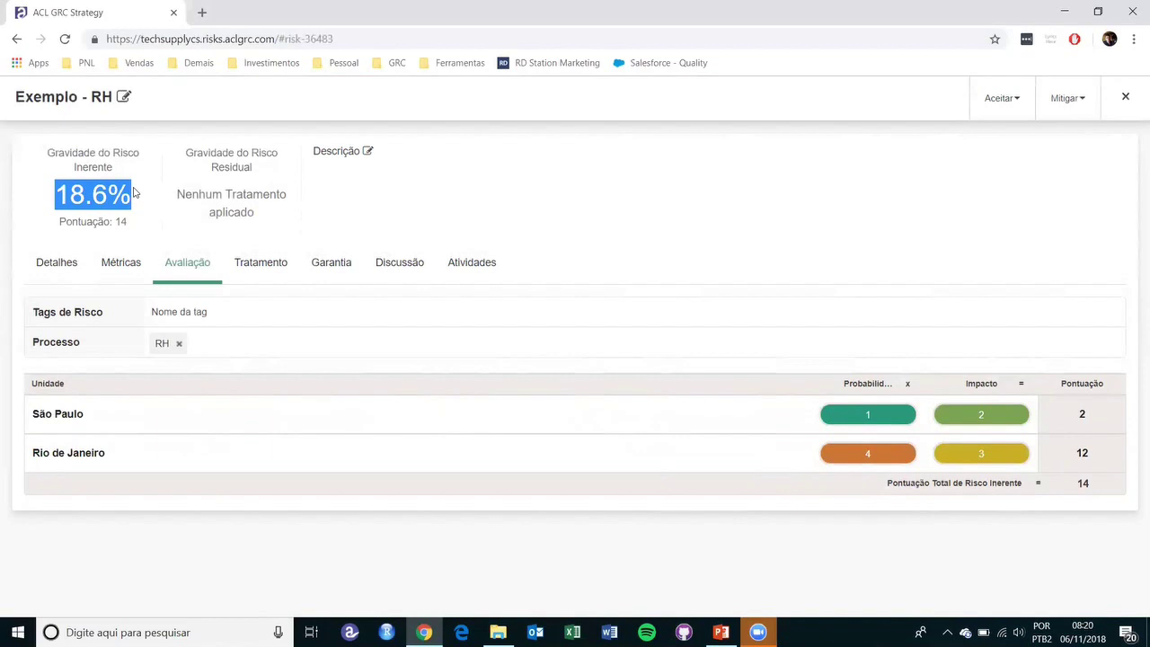
click(1125, 96)
click(876, 149)
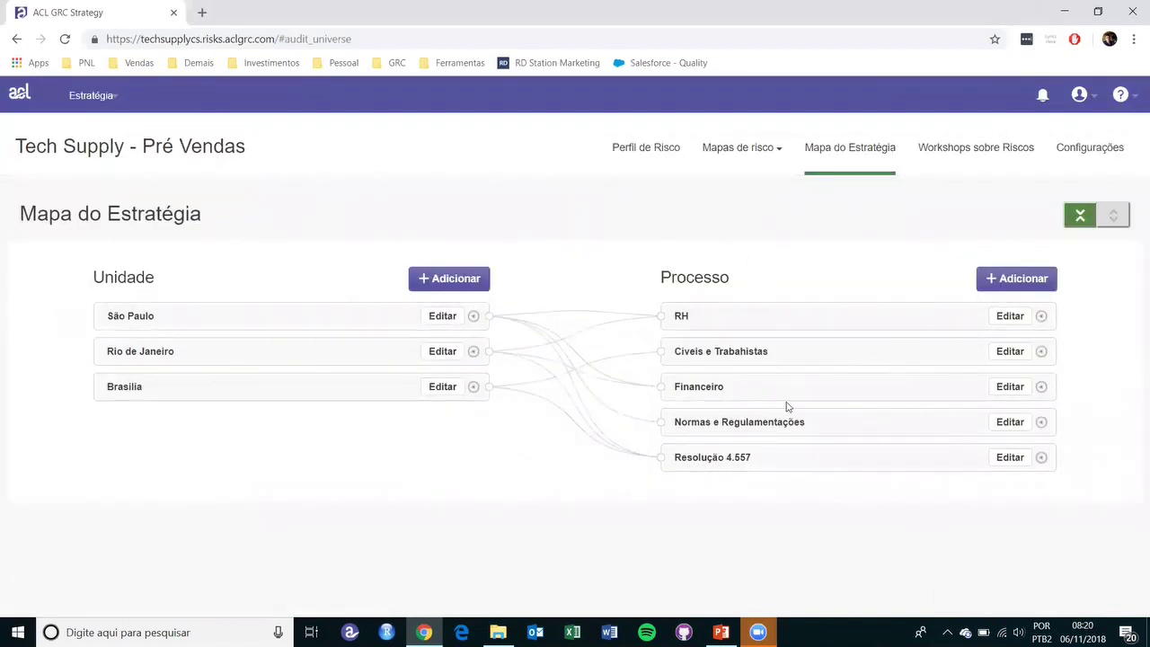
click(669, 158)
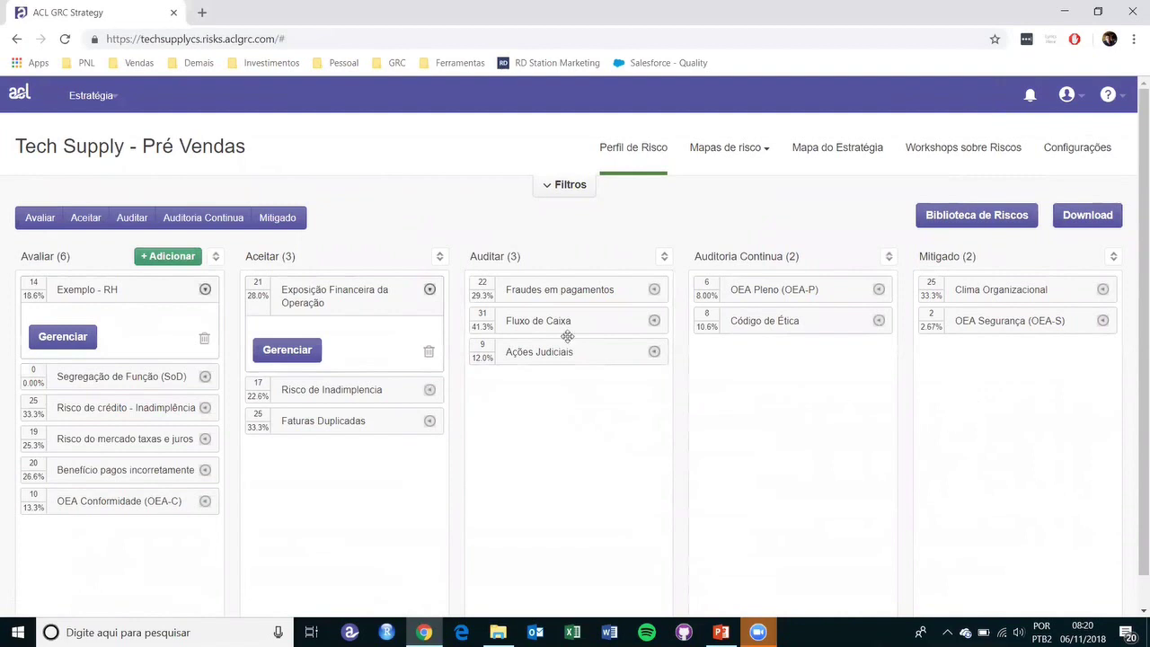
click(48, 337)
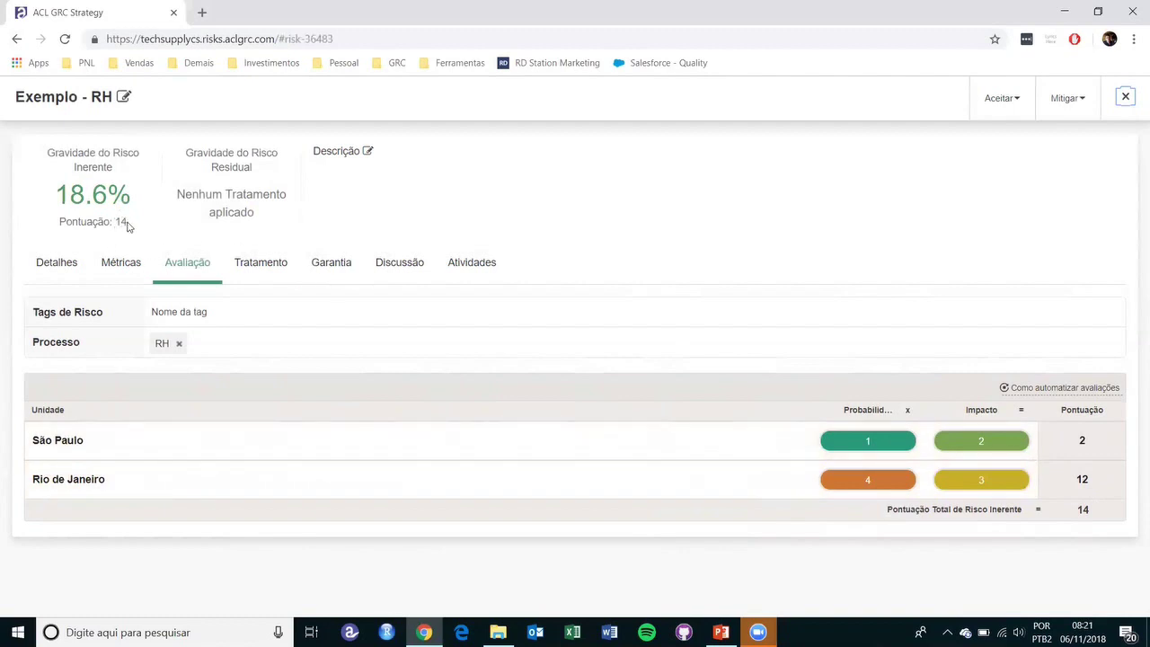
- Highlight the 18.6% inherent severity and begin linking a treatment from the Tratamento section
drag(58, 200, 132, 200)
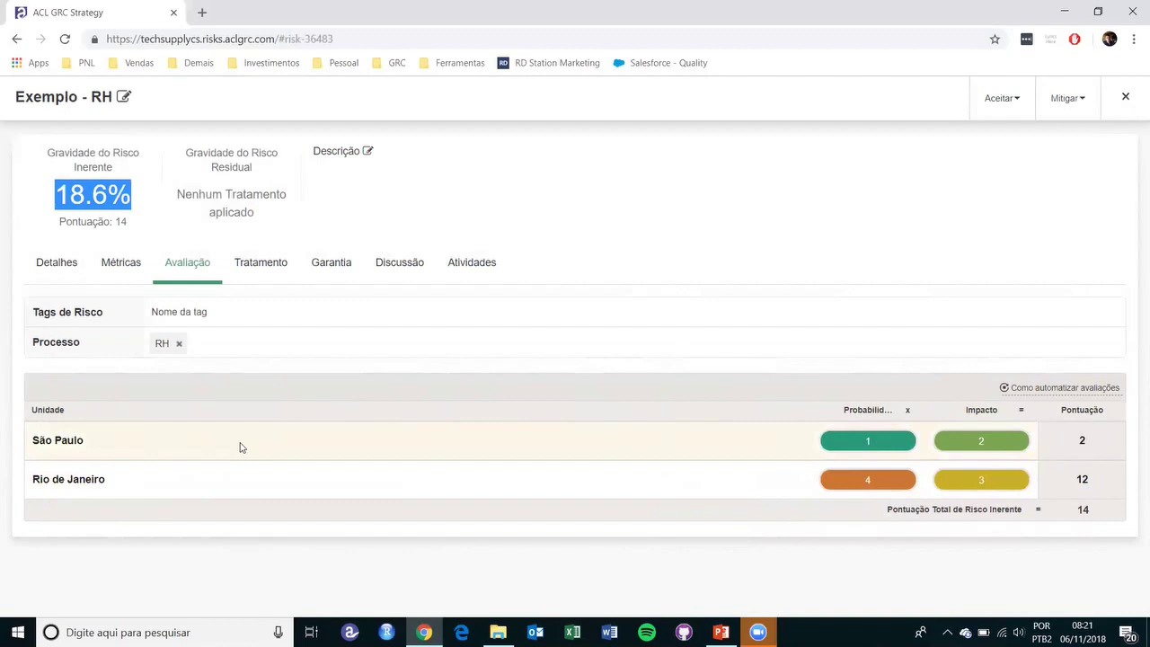
click(262, 265)
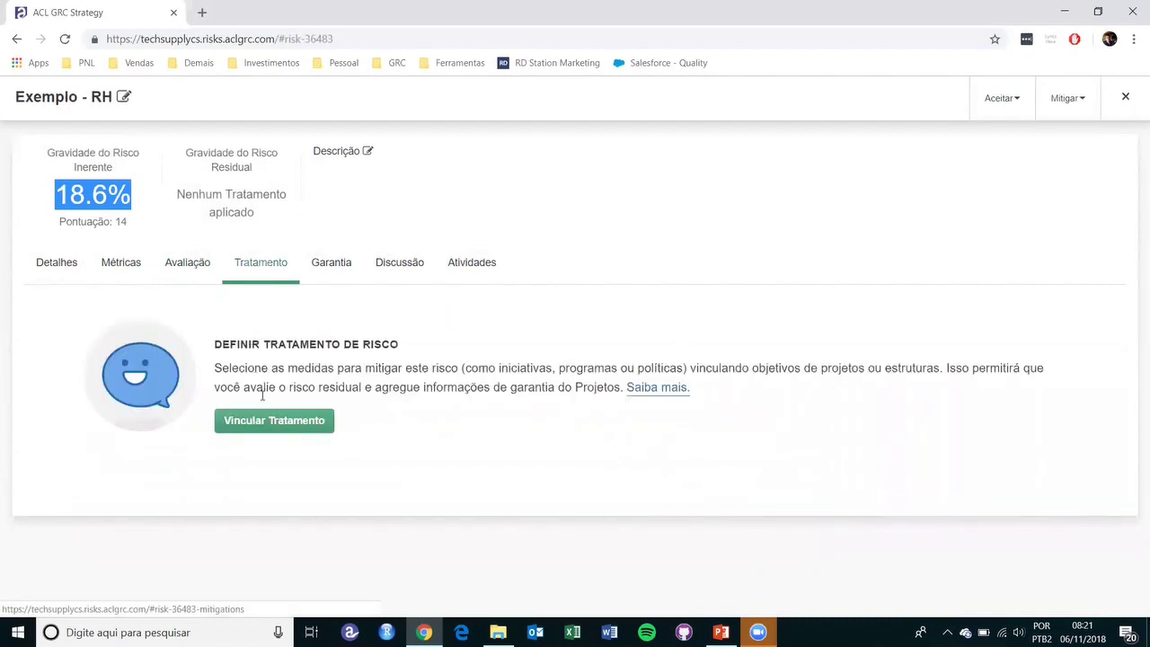
click(270, 421)
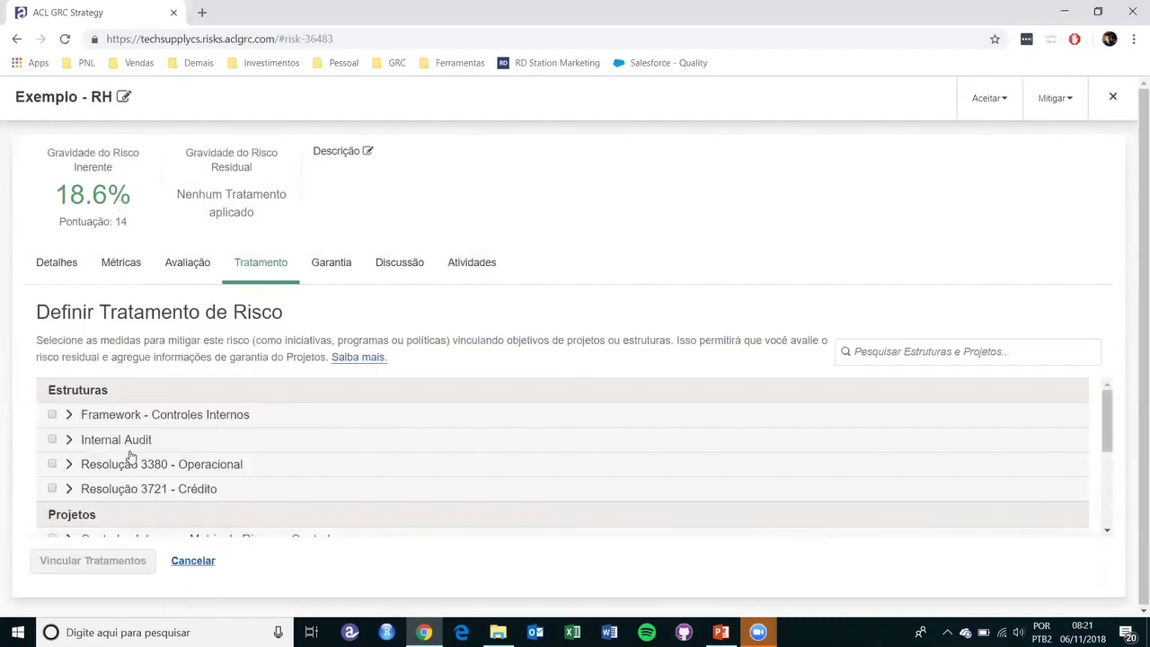
scroll(130, 456, down, 3)
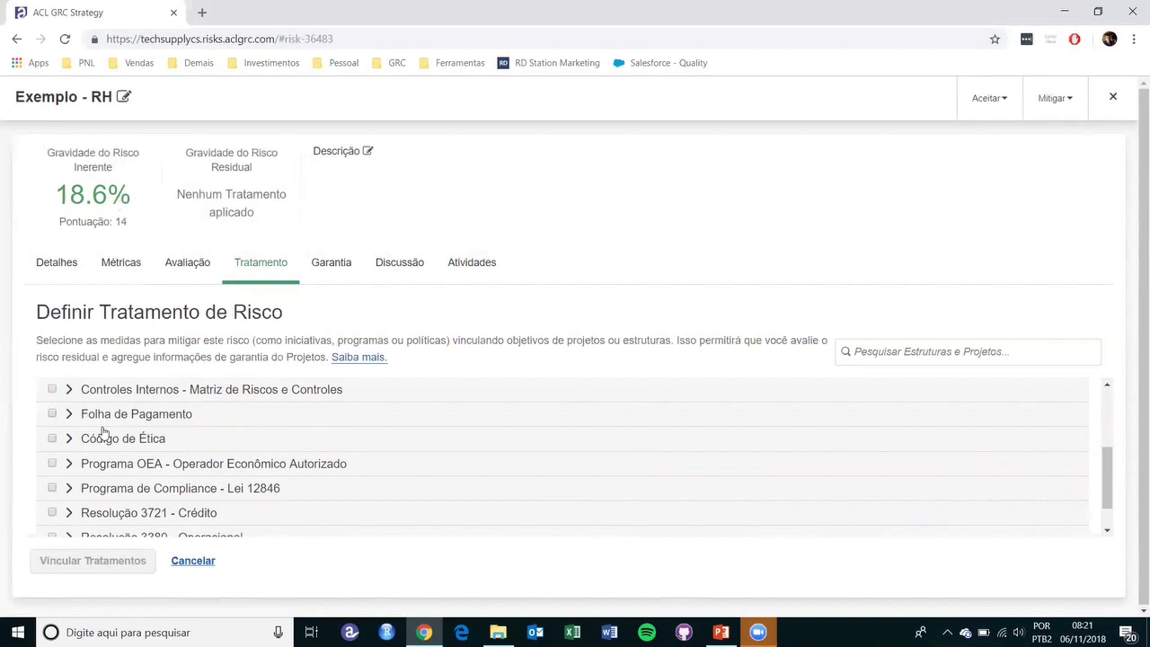
- Select only Revisão de controles da Folha de Pagamento and link that single treatment
click(52, 414)
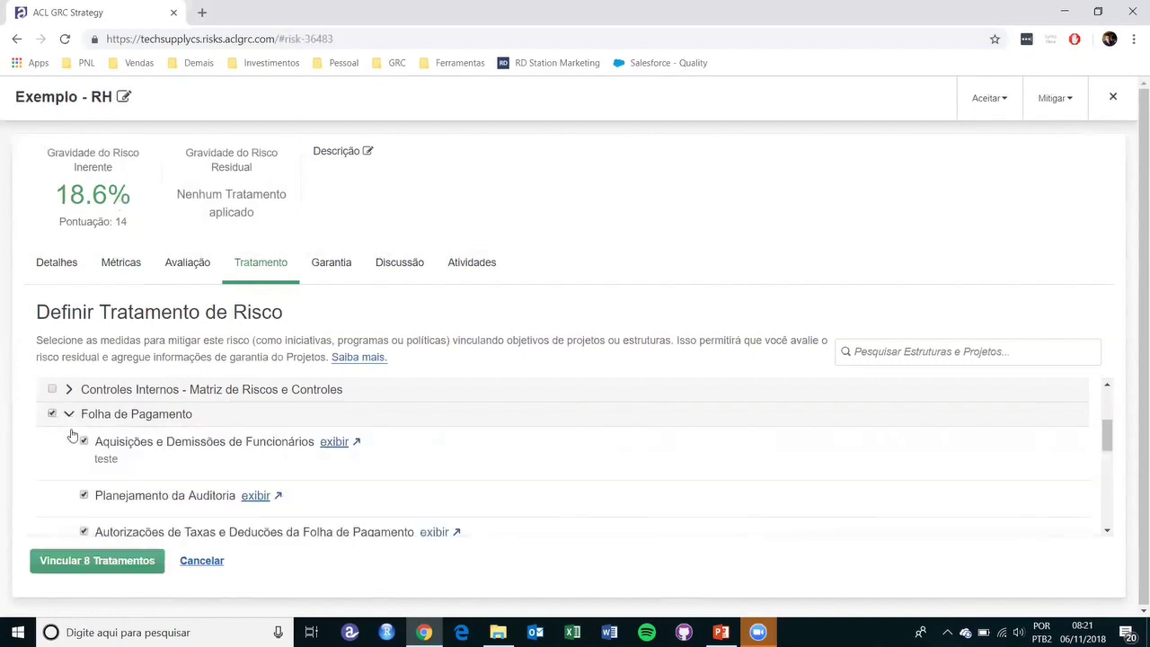
click(84, 445)
click(83, 496)
click(84, 532)
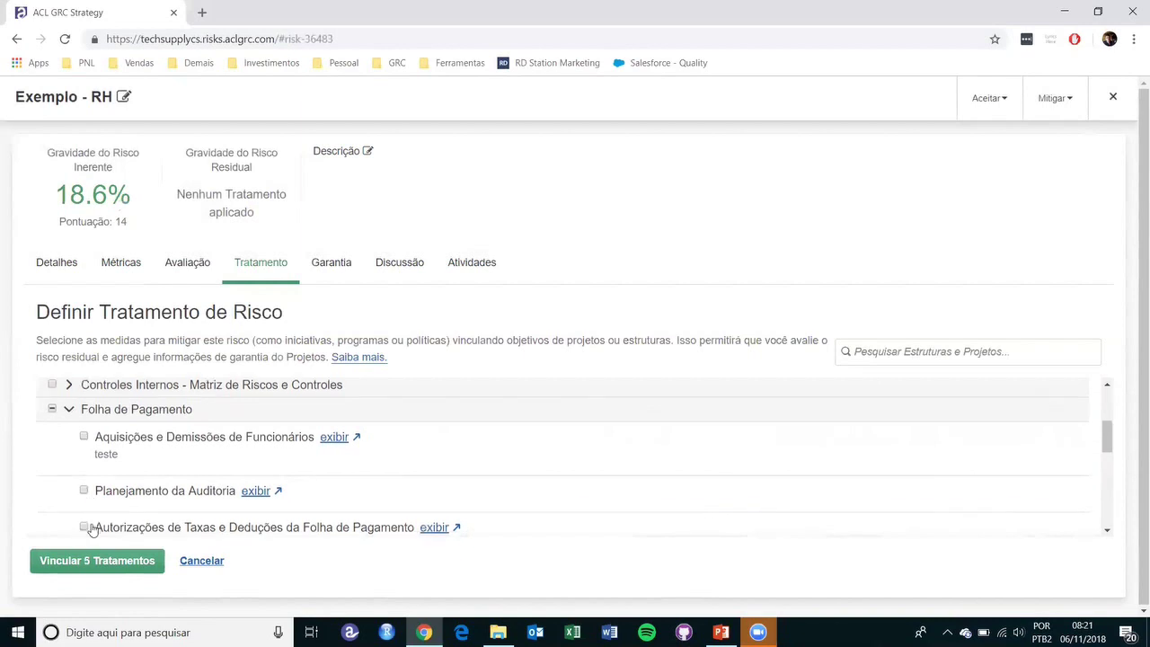
scroll(84, 530, down, 2)
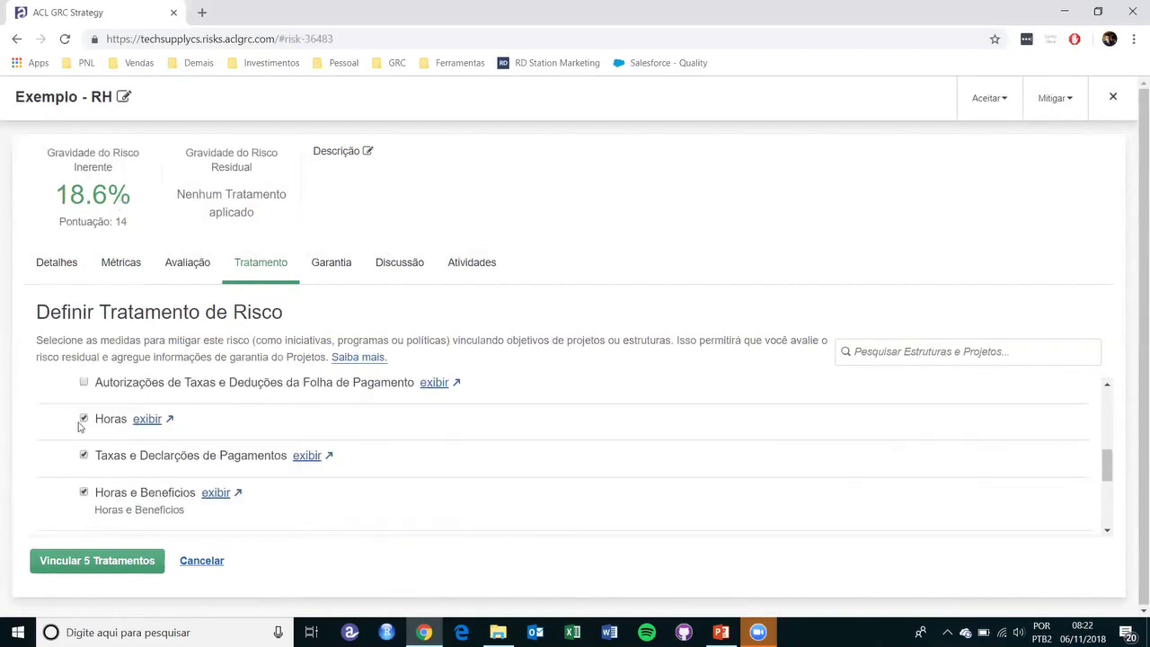
click(82, 492)
scroll(84, 487, down, 1)
click(84, 474)
click(84, 474)
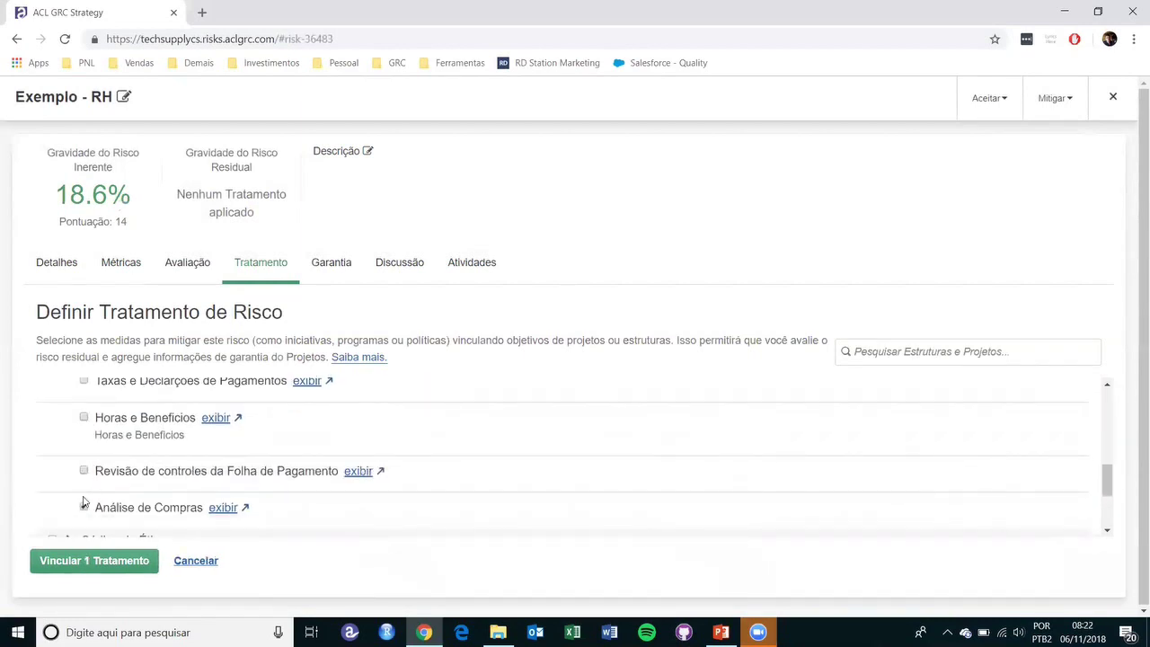
click(84, 506)
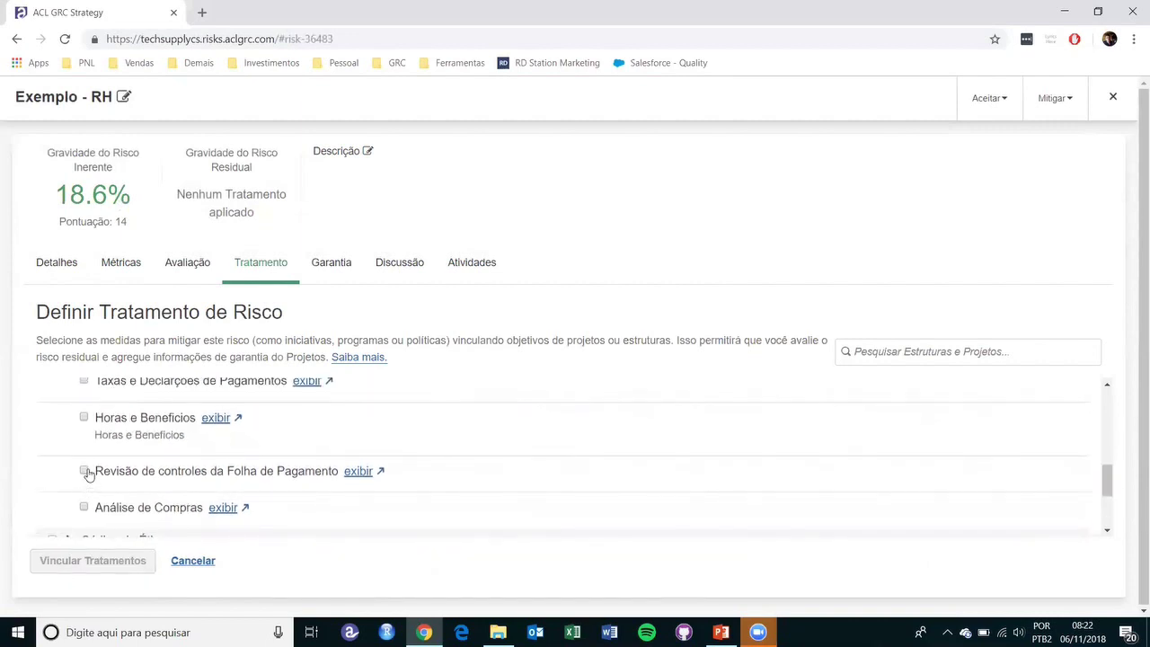
click(83, 470)
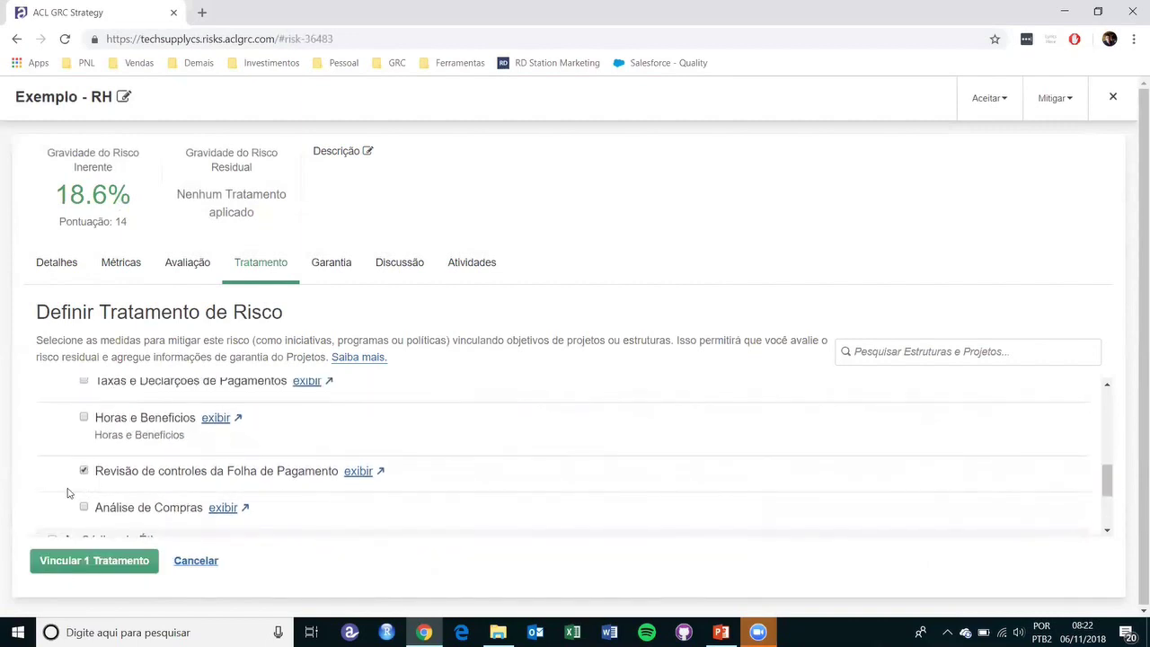
click(77, 563)
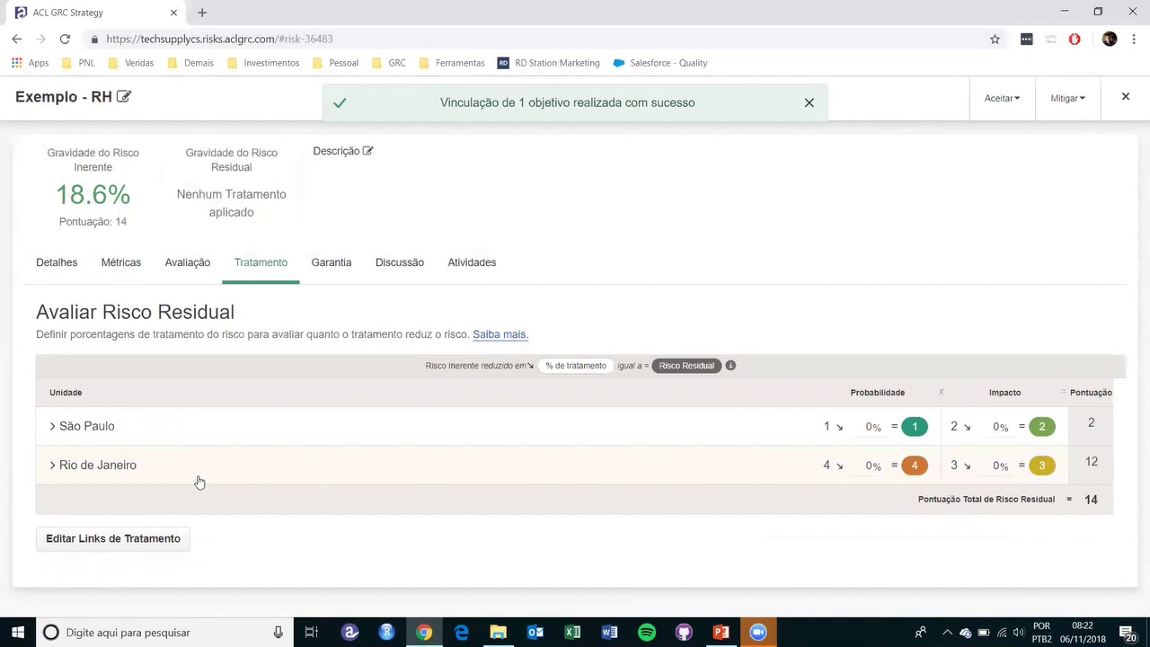
- Expand both unit rows and give São Paulo 50% probability and 23% impact reductions
click(53, 440)
click(53, 496)
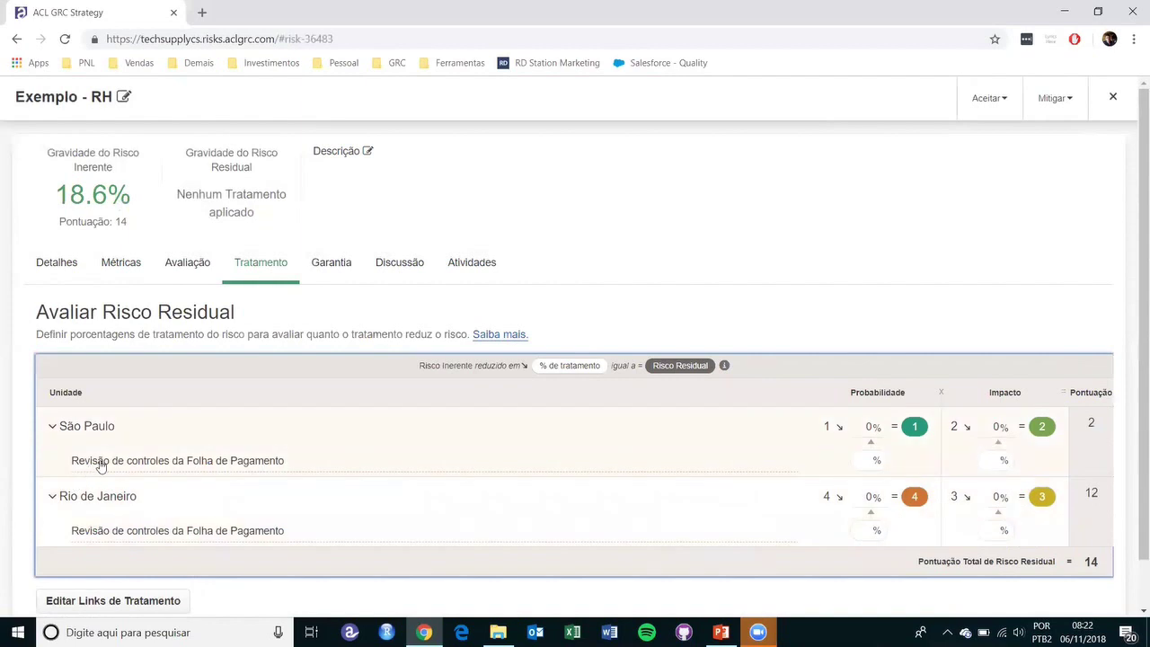
click(868, 460)
text(50)
click(992, 463)
text(23)
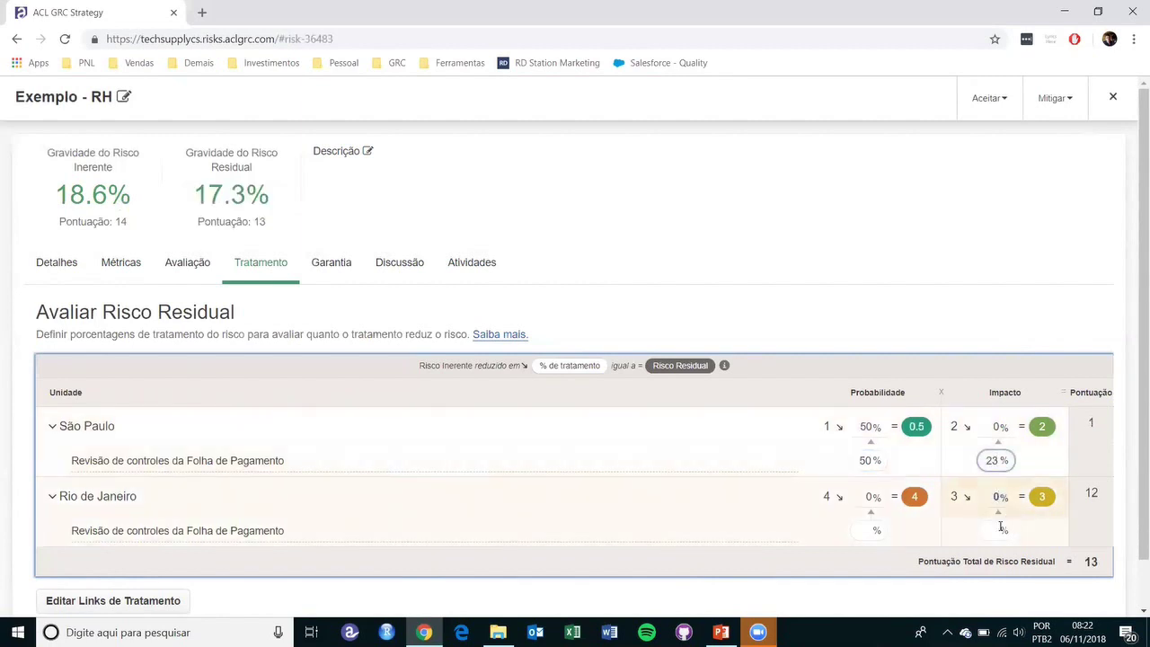
- Give Rio de Janeiro 12% impact and 50% probability reductions, then compare with inherent risk
click(998, 530)
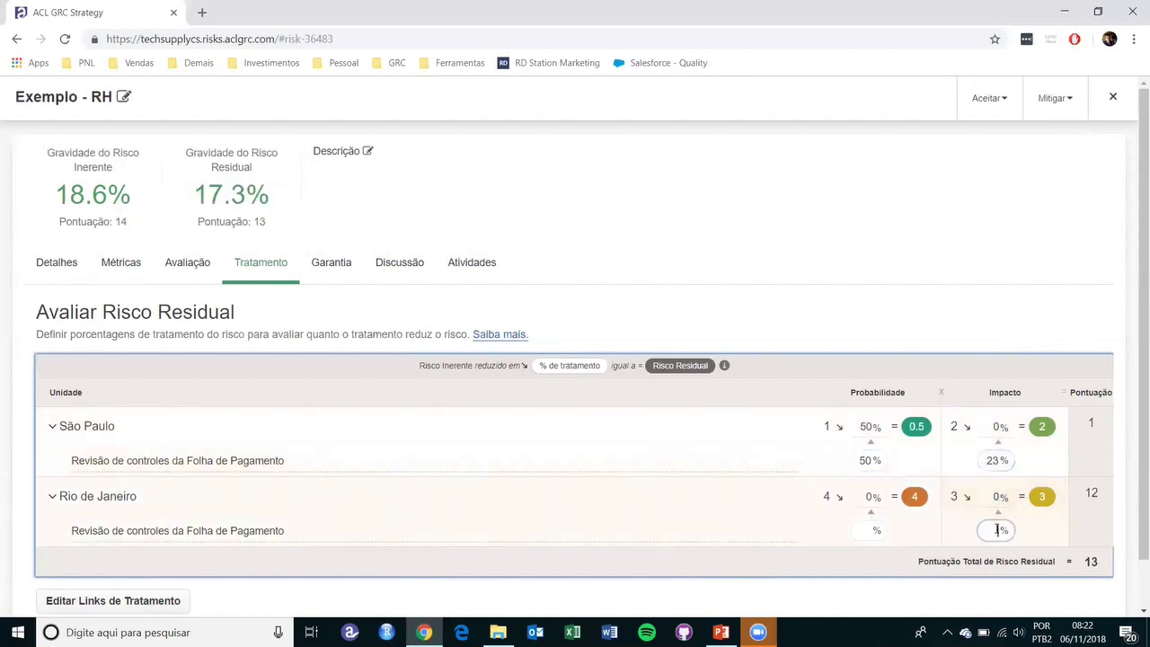
click(872, 530)
text(50)
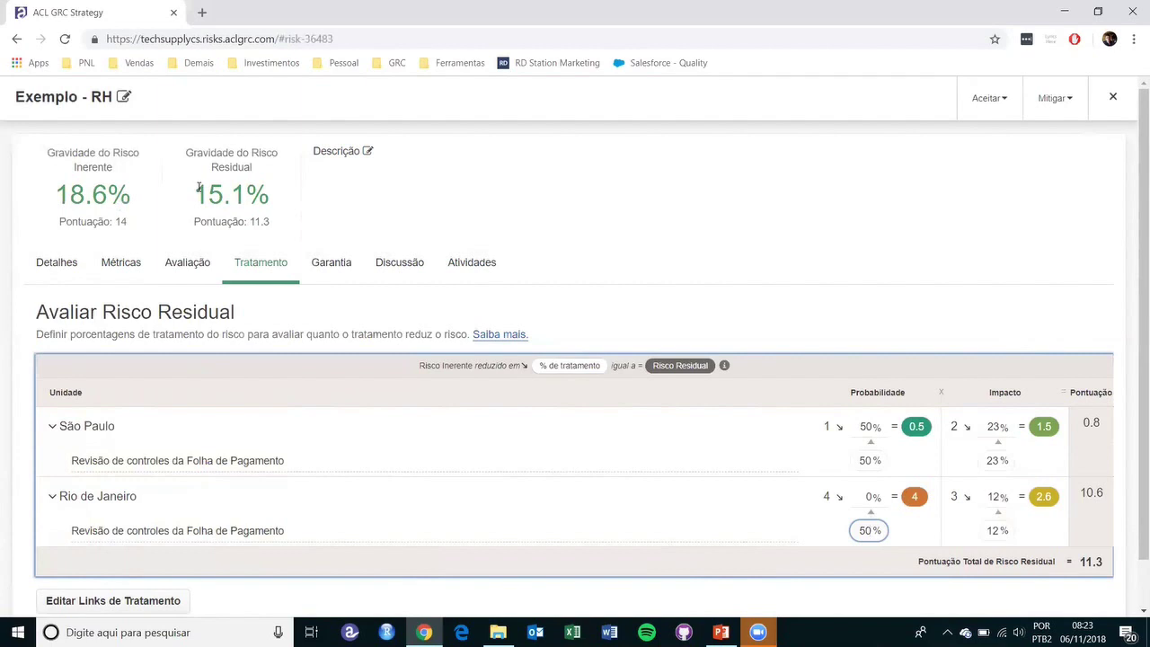
click(201, 262)
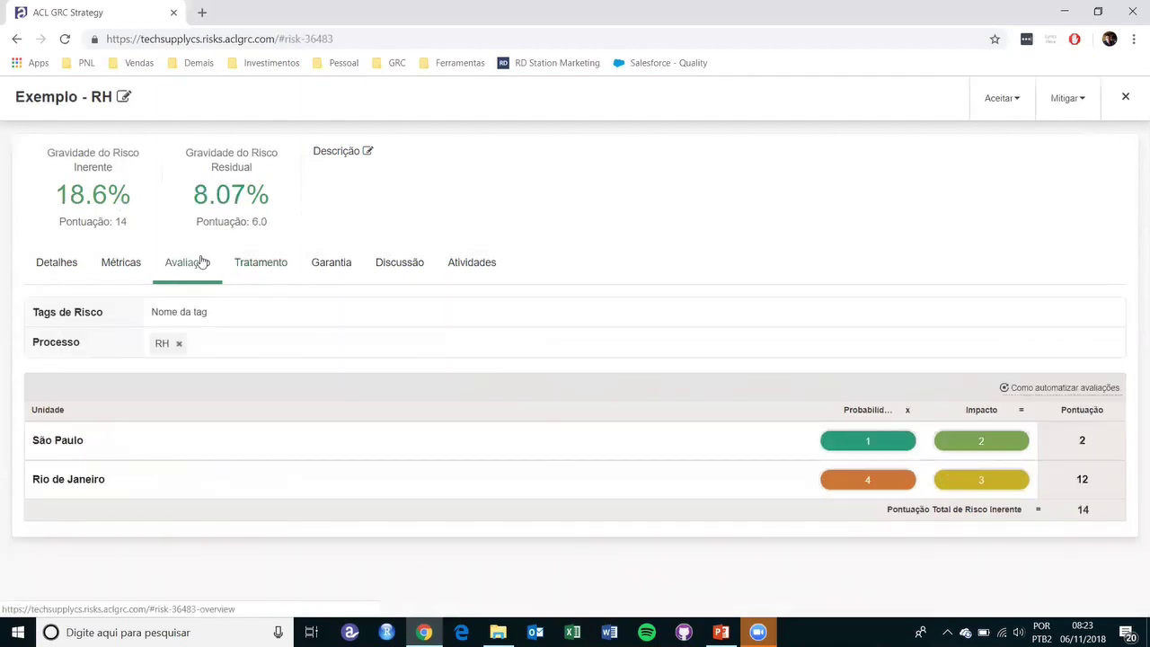
click(237, 262)
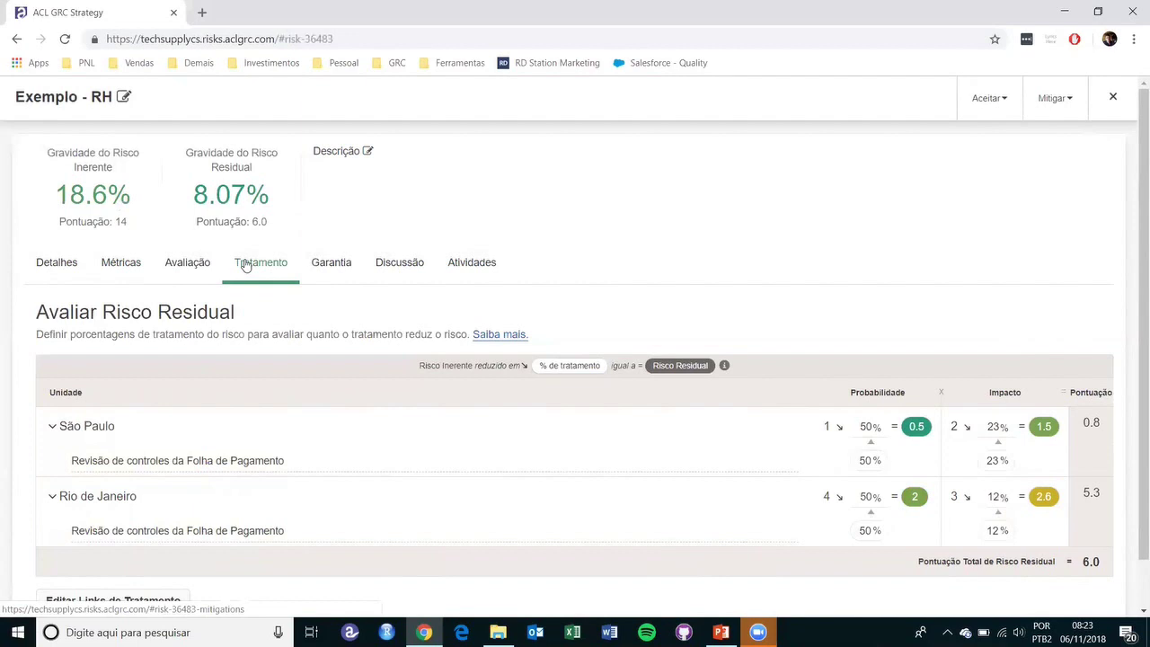
- Close the risk panel, delete the Exemplo - RH card with confirmation, and collapse Exposição Financeira da Operação
click(1113, 97)
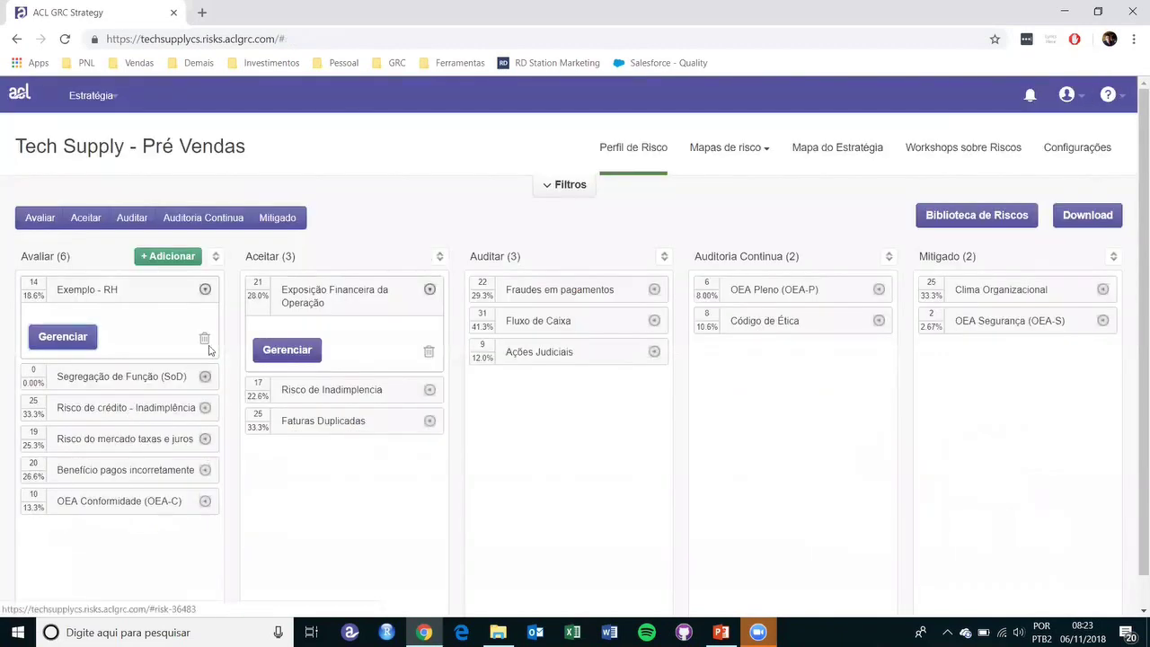
click(205, 339)
click(634, 200)
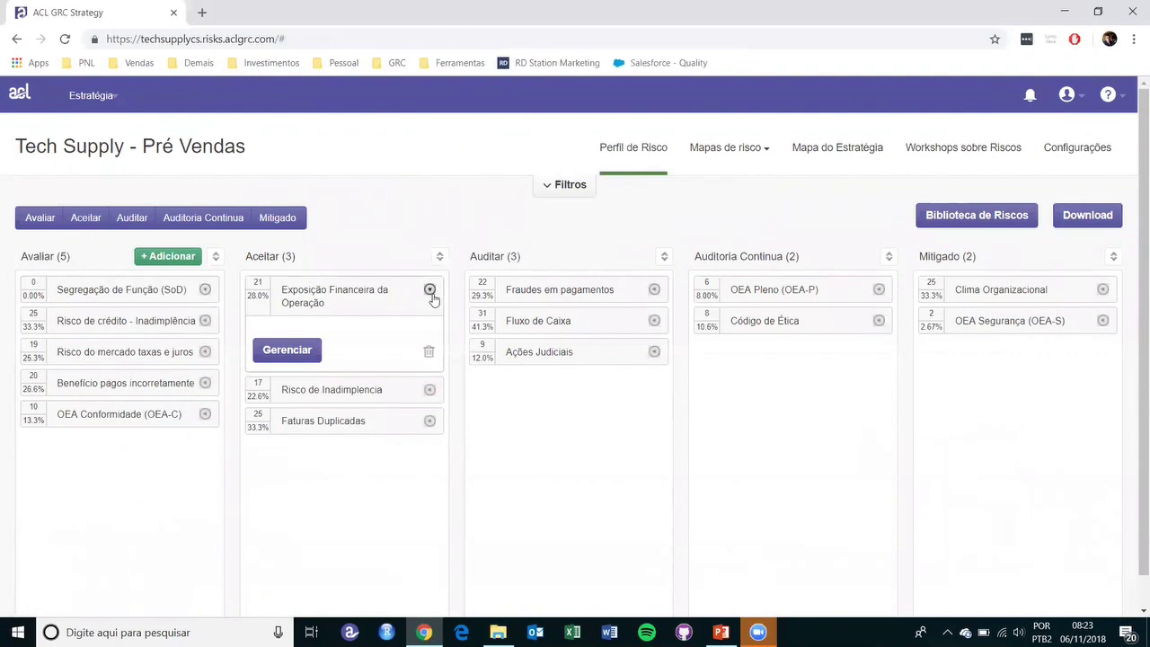
click(431, 291)
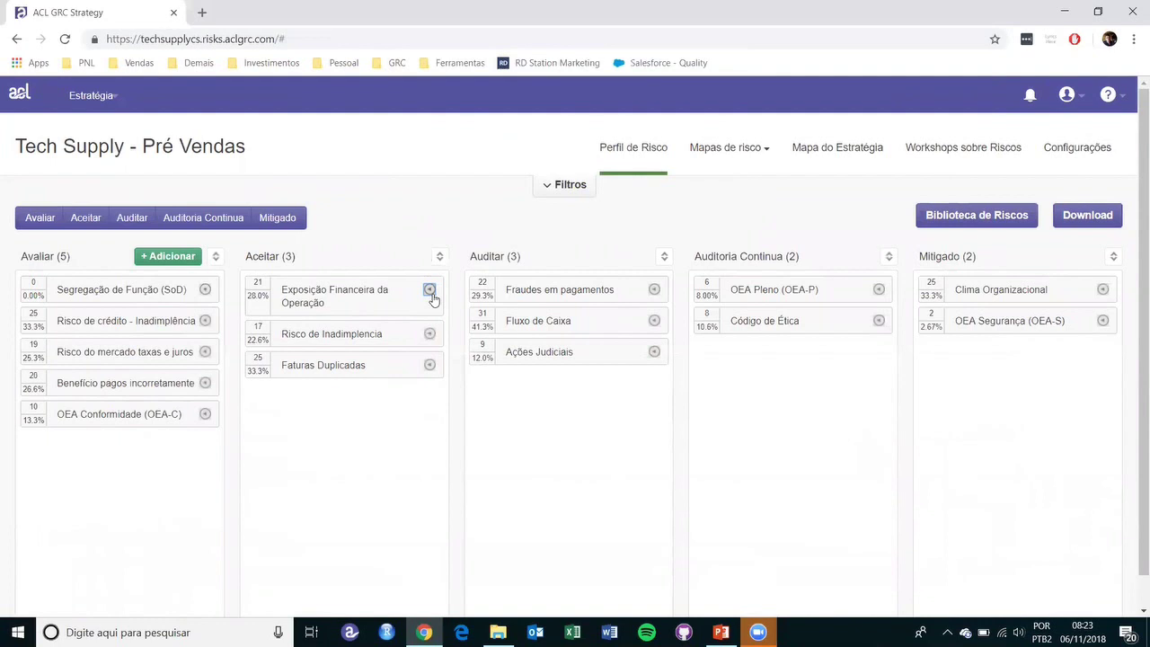
- Create a new risk workshop named 'Eventos' with due date 2018/11/14
click(974, 160)
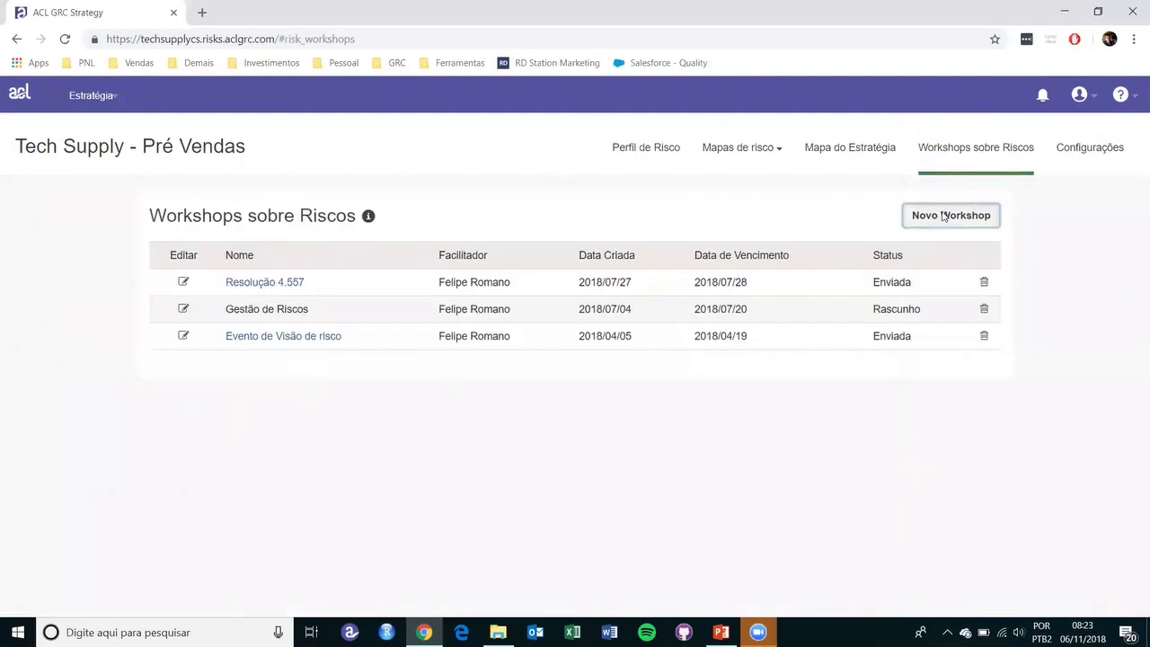
click(944, 216)
click(565, 270)
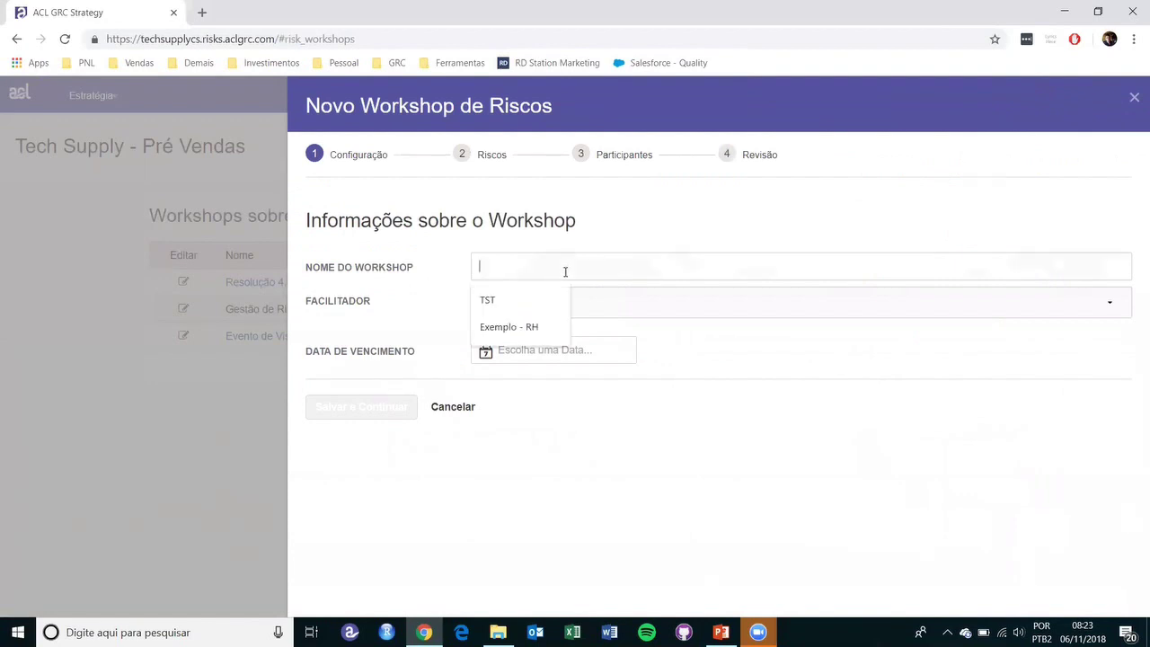
text(1eve)
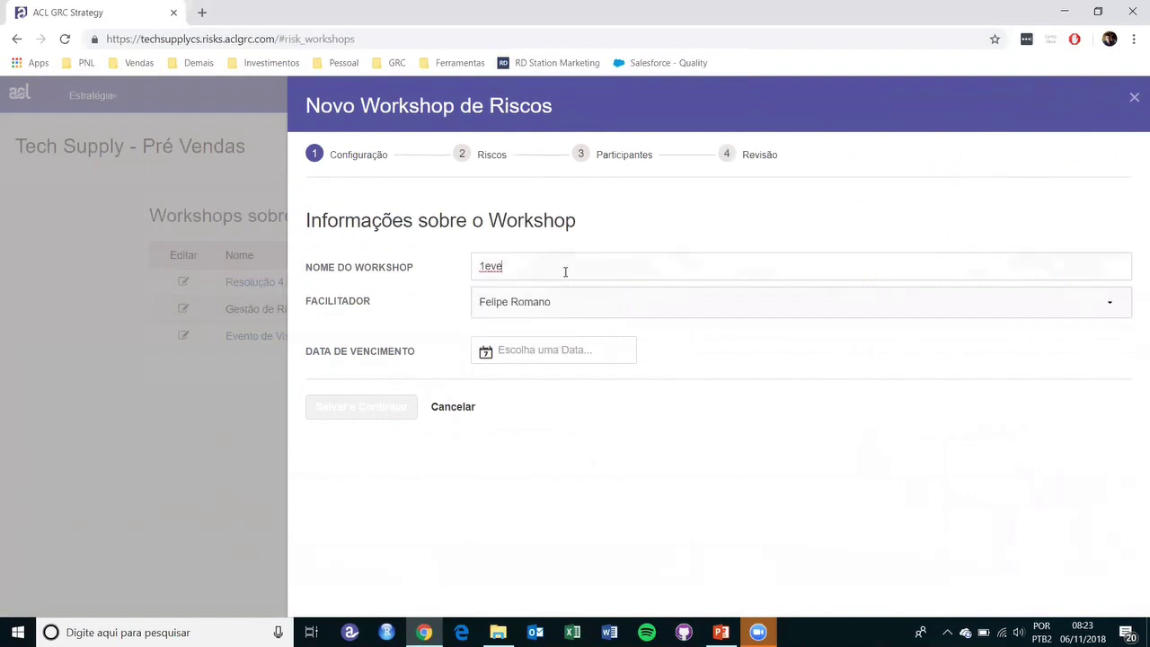
key(BackSpace)
key(BackSpace)
key(BackSpace)
key(BackSpace)
text(E)
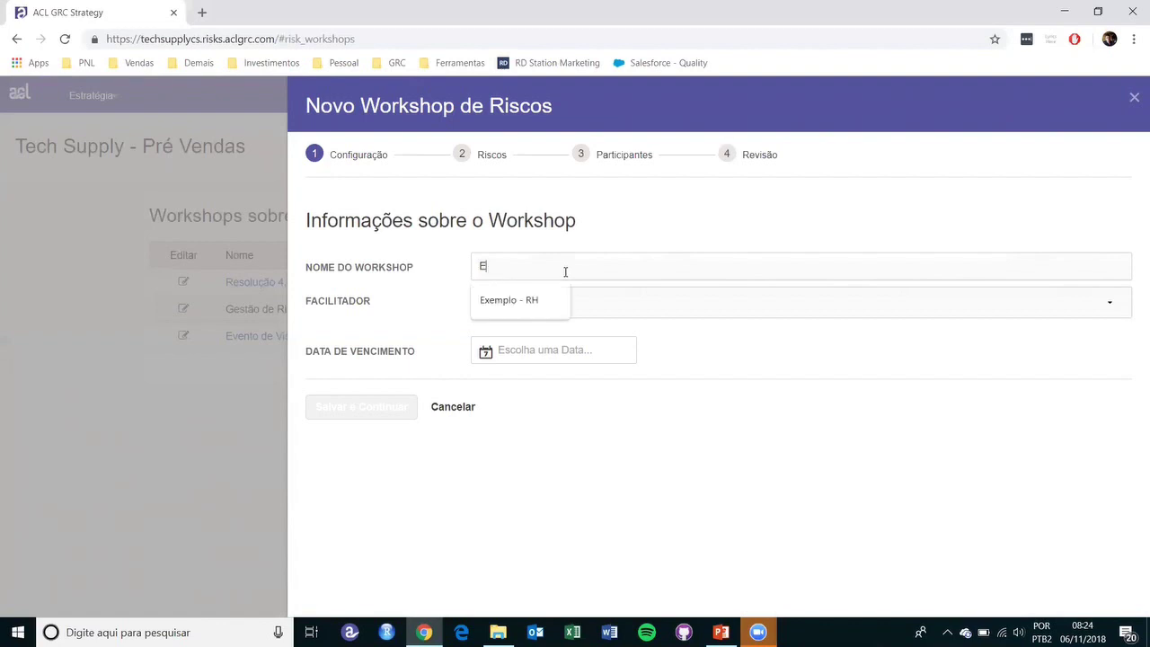
text(ventos)
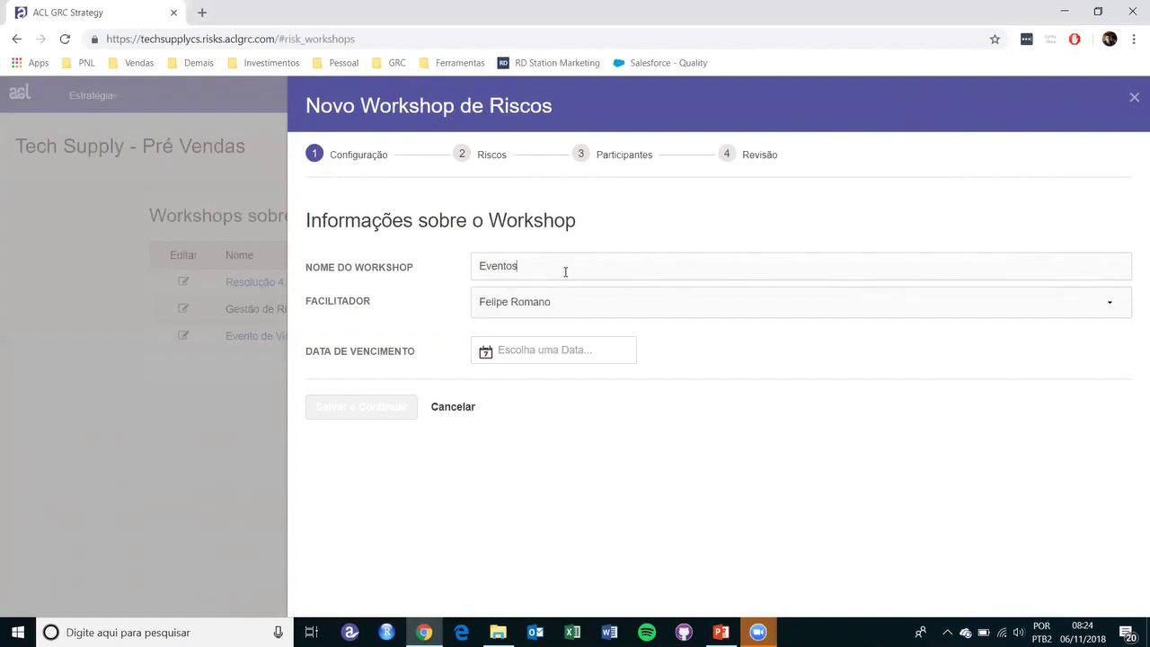
click(553, 351)
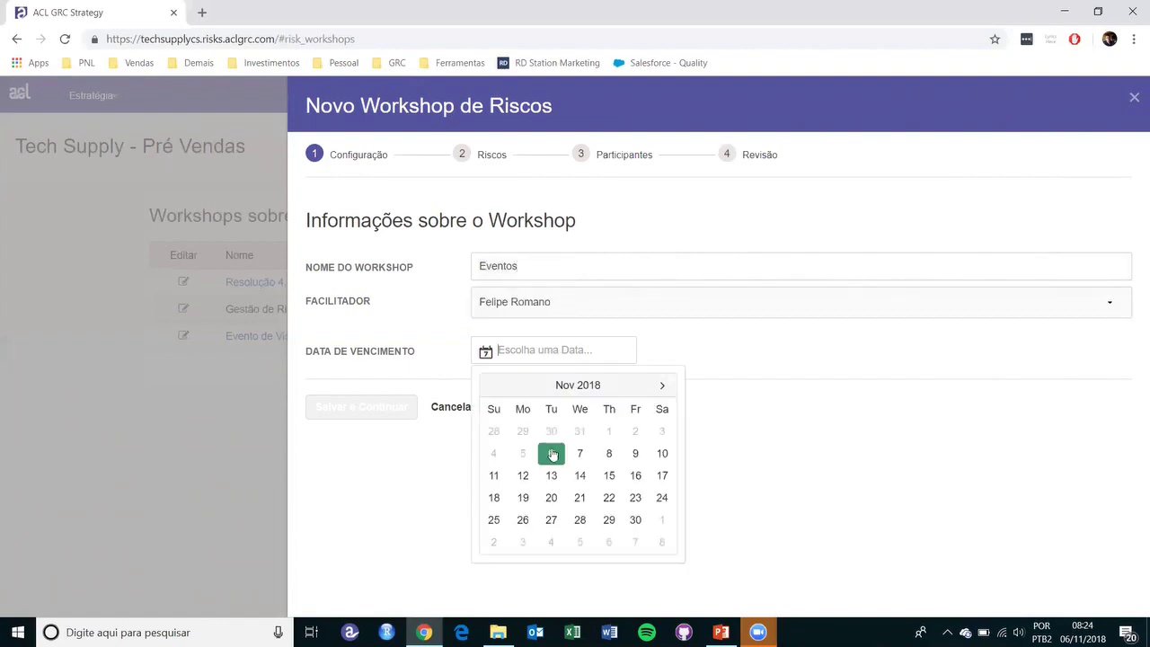
click(580, 475)
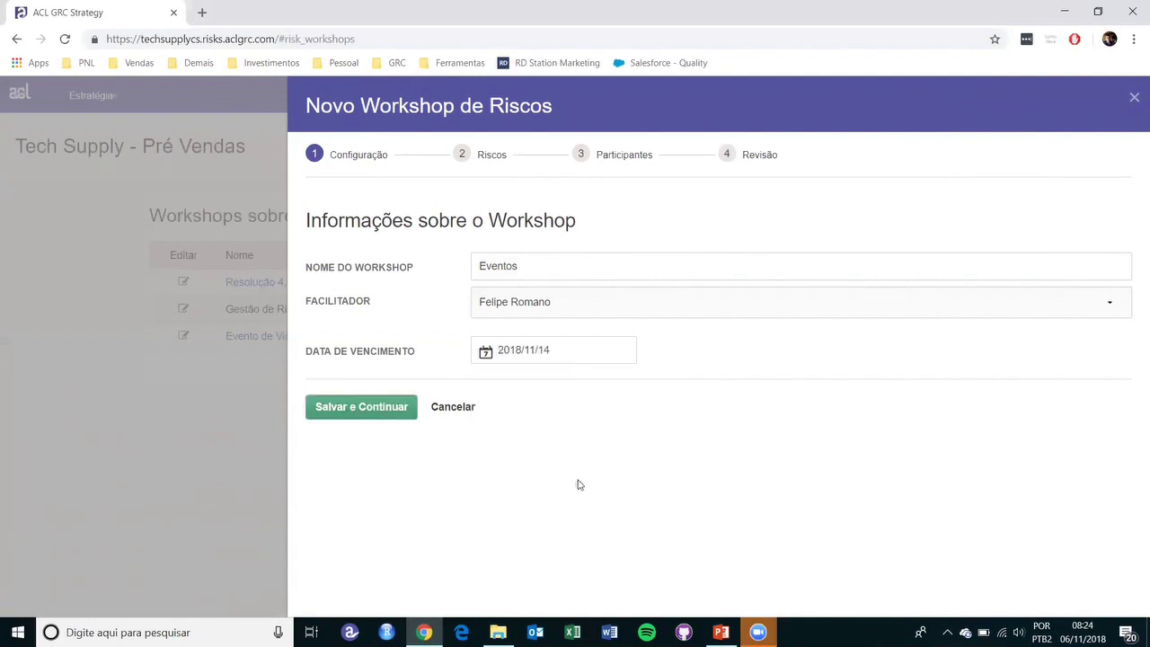
click(400, 408)
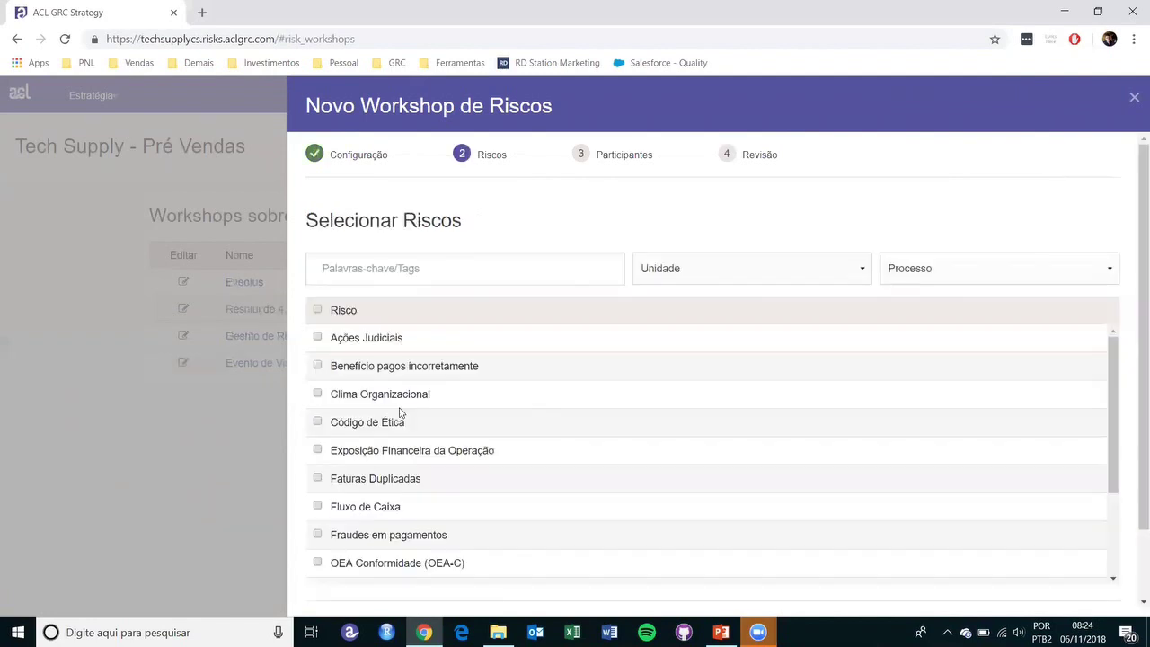
- Include Ações Judiciais, Benefício pagos incorretamente and Clima Organizacional as the workshop's risks
click(317, 337)
click(318, 366)
click(318, 394)
scroll(575, 395, down, 3)
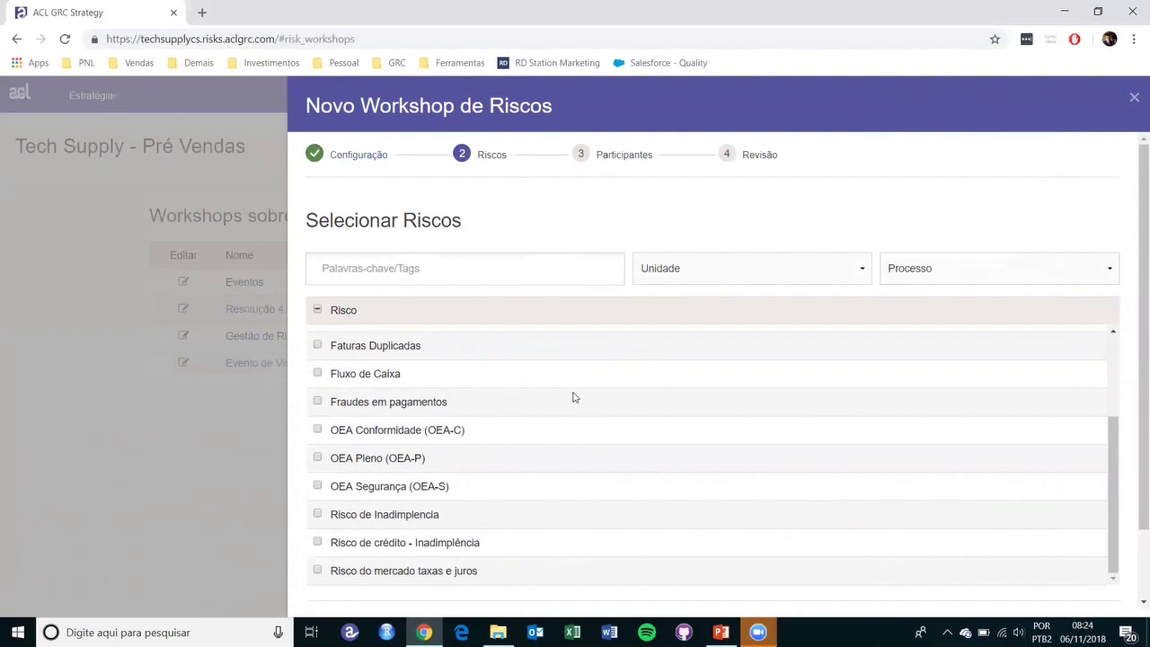
scroll(1033, 370, up, 3)
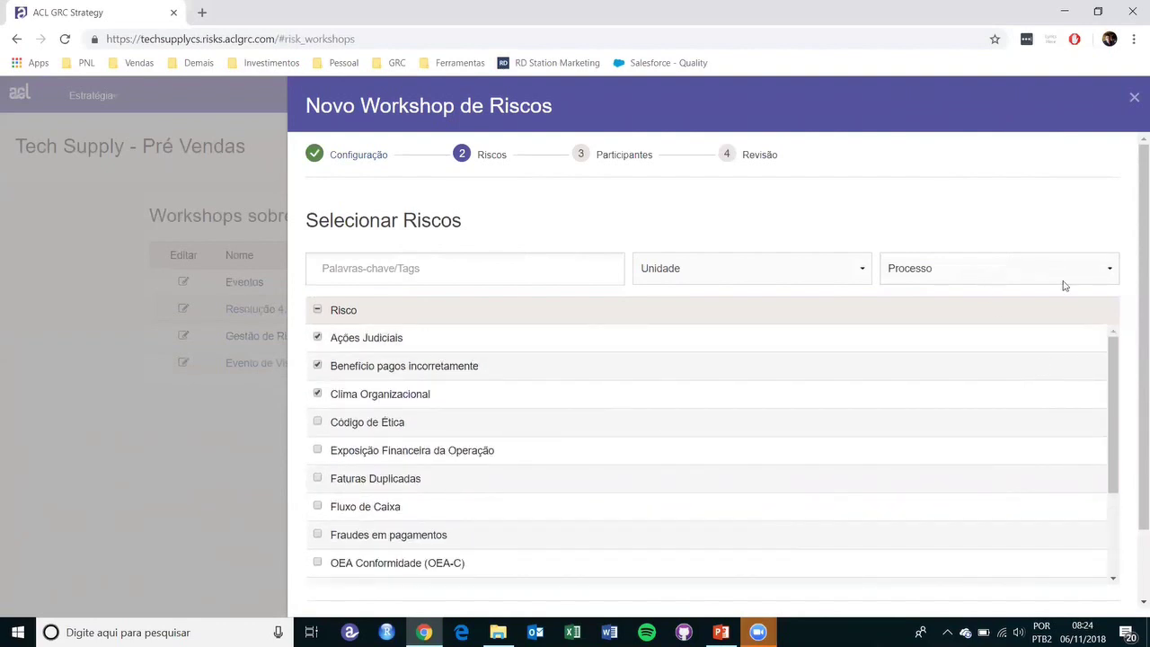
drag(1135, 298, 1134, 429)
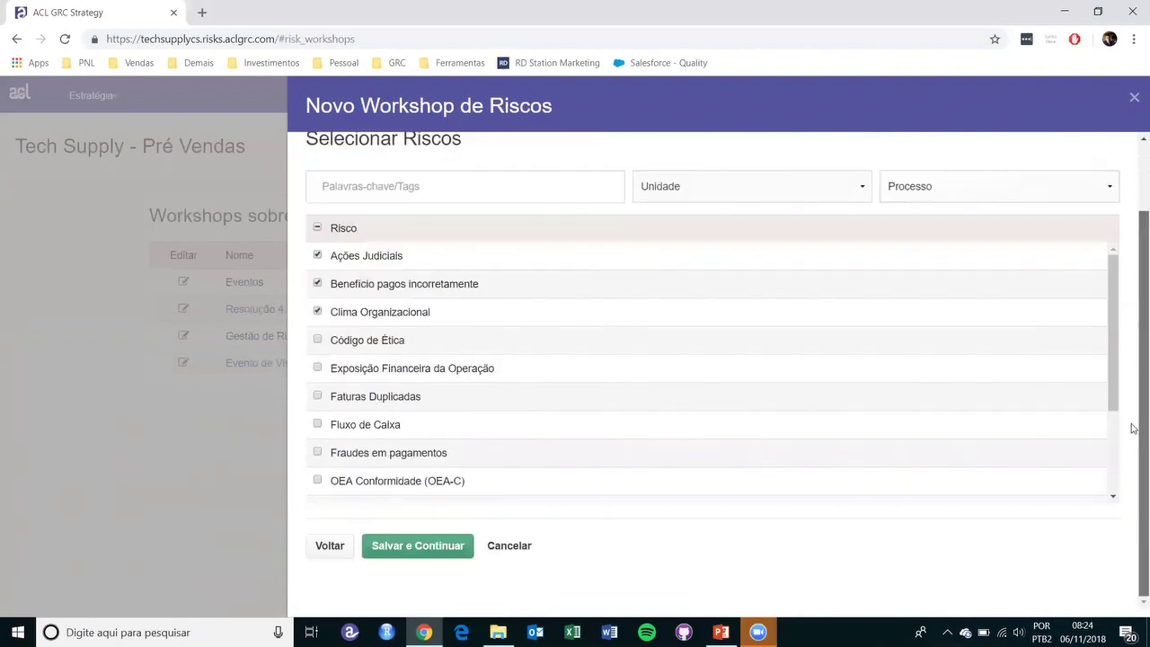
click(424, 556)
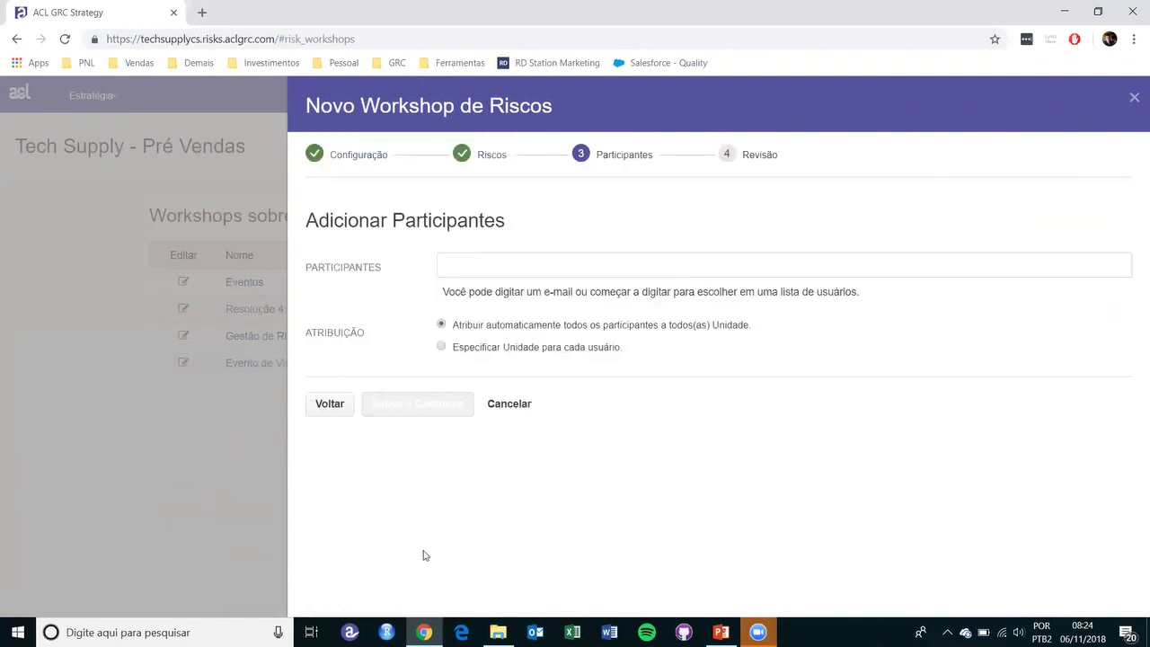
- Add an existing user and a second participant by e-mail address, then continue to review
click(454, 268)
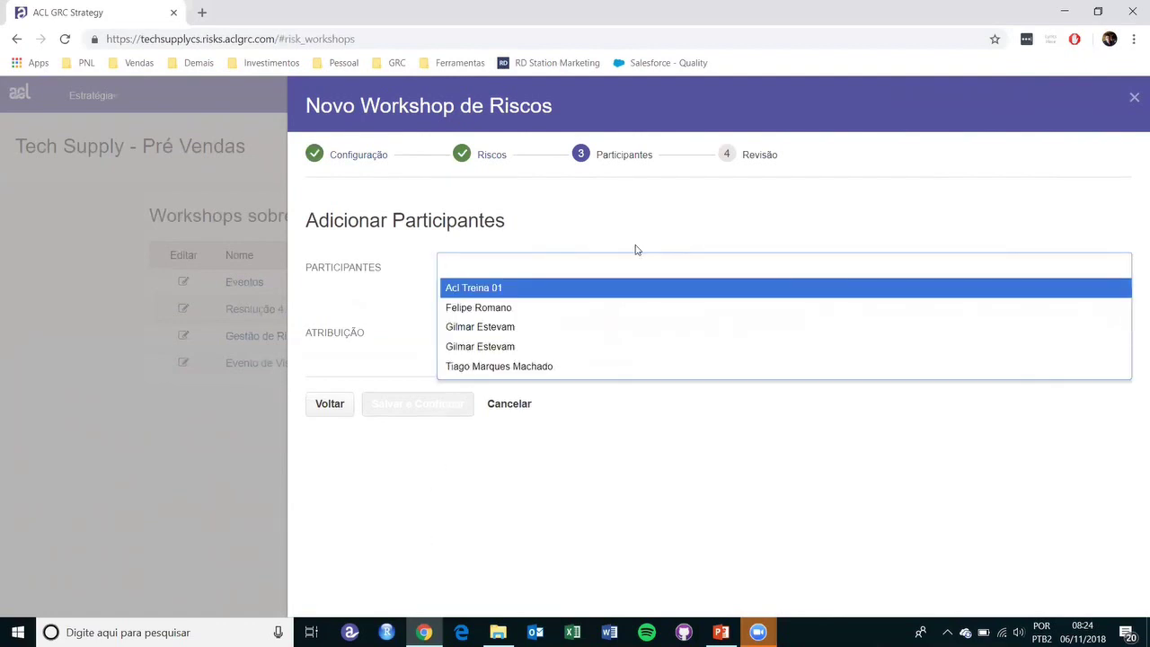
click(483, 307)
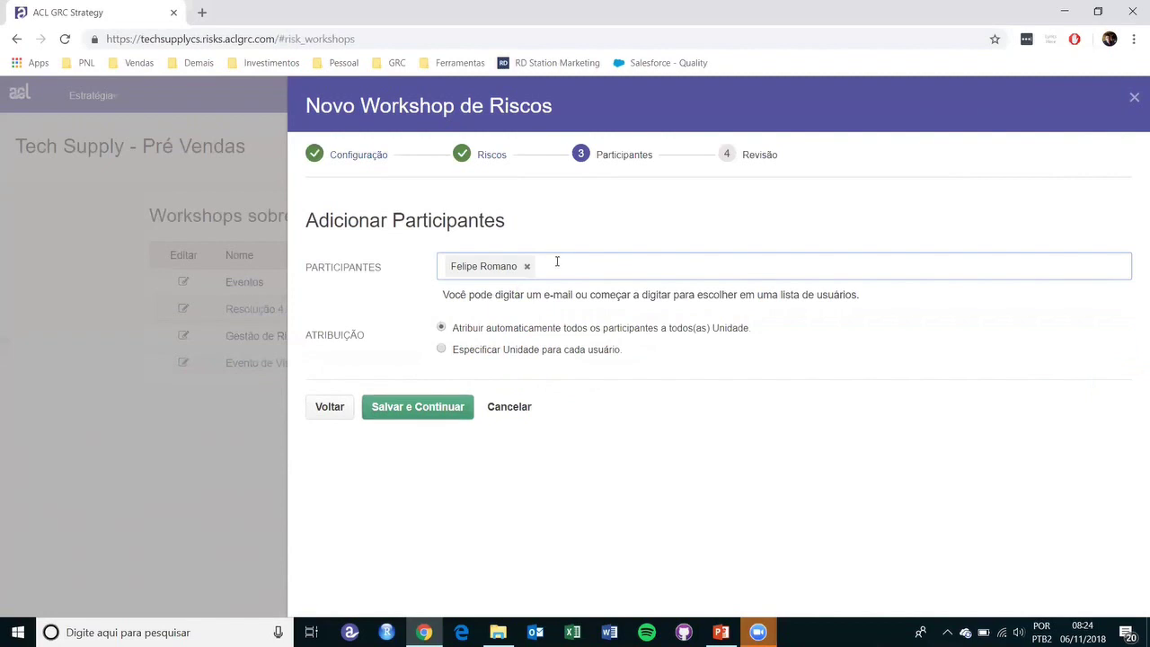
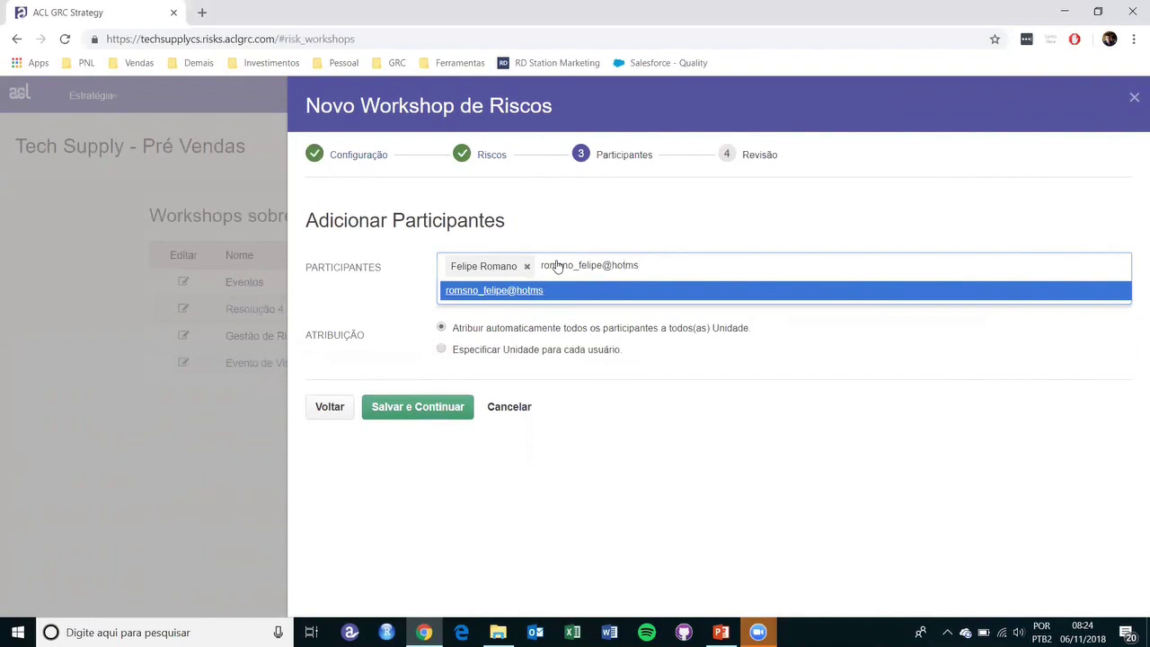
key(Return)
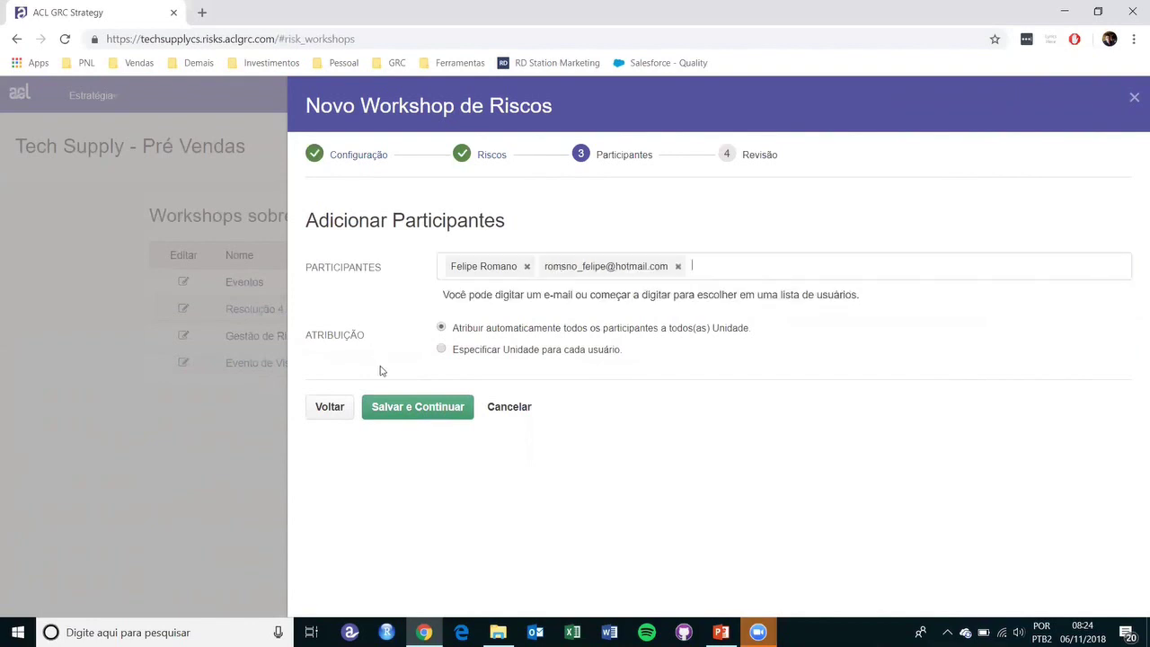
click(435, 409)
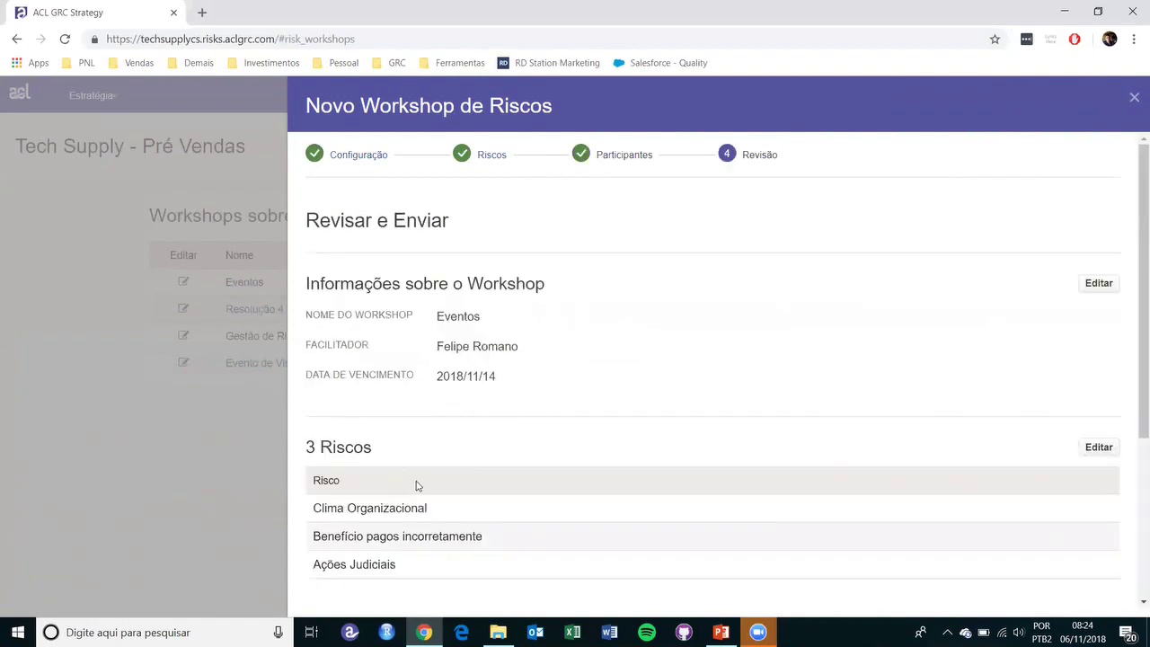
- Scroll through the Eventos review summary and close the Novo Workshop wizard
scroll(416, 483, down, 2)
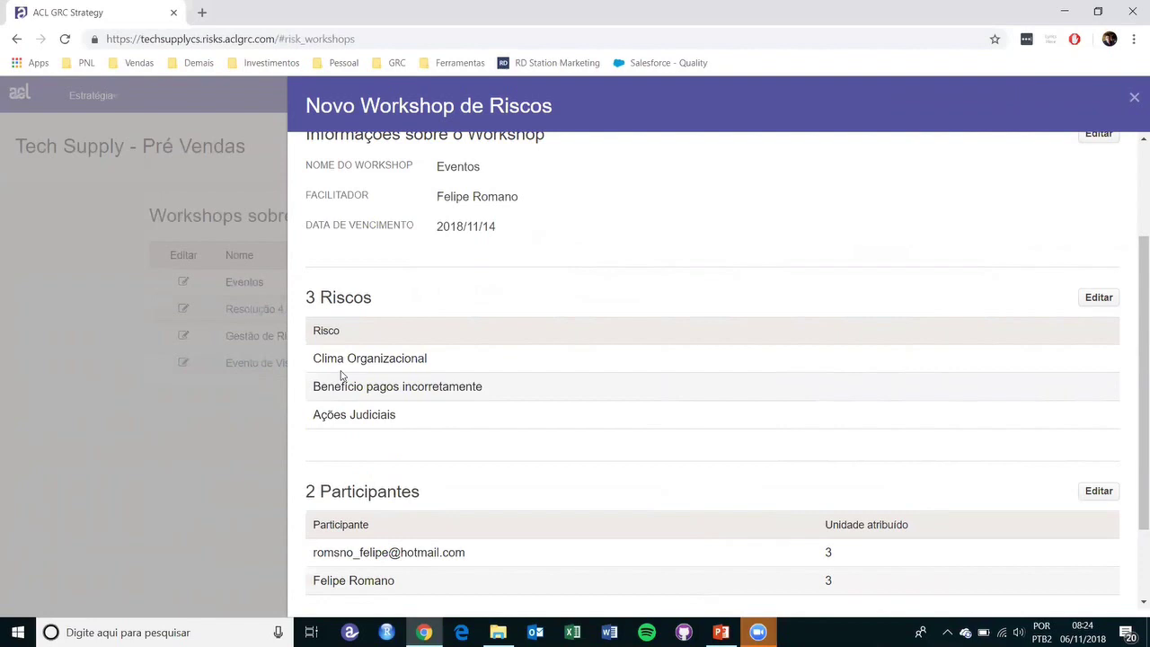
click(1133, 99)
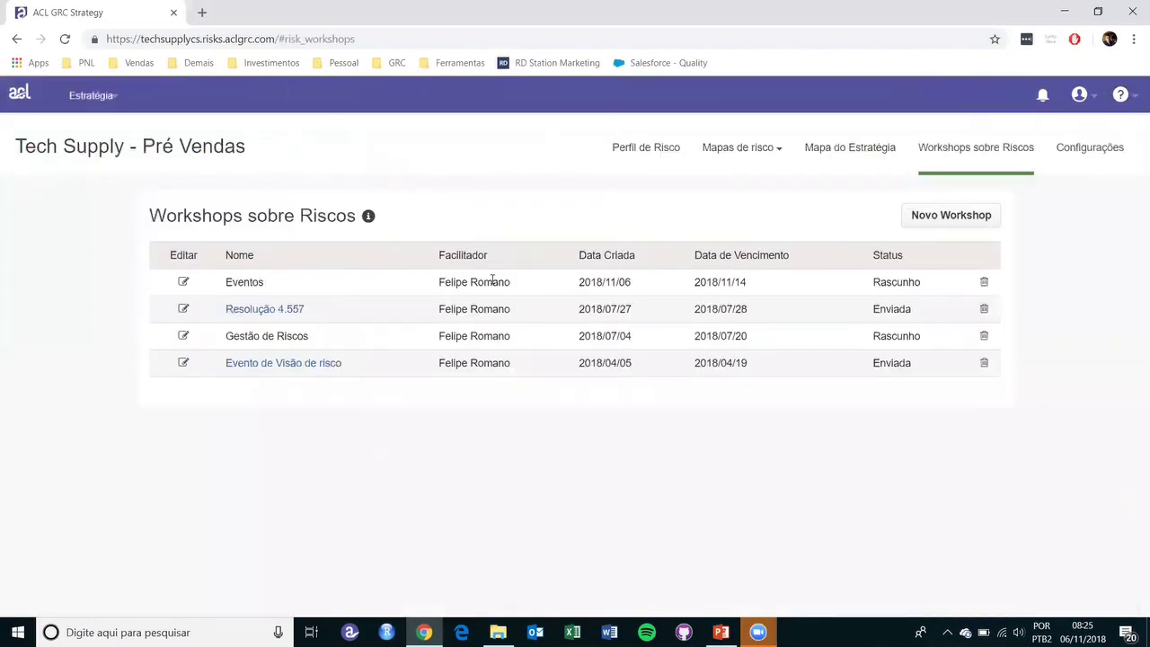
- Delete the Eventos workshop with Excluir and go back to the Perfil de Risco board
click(984, 282)
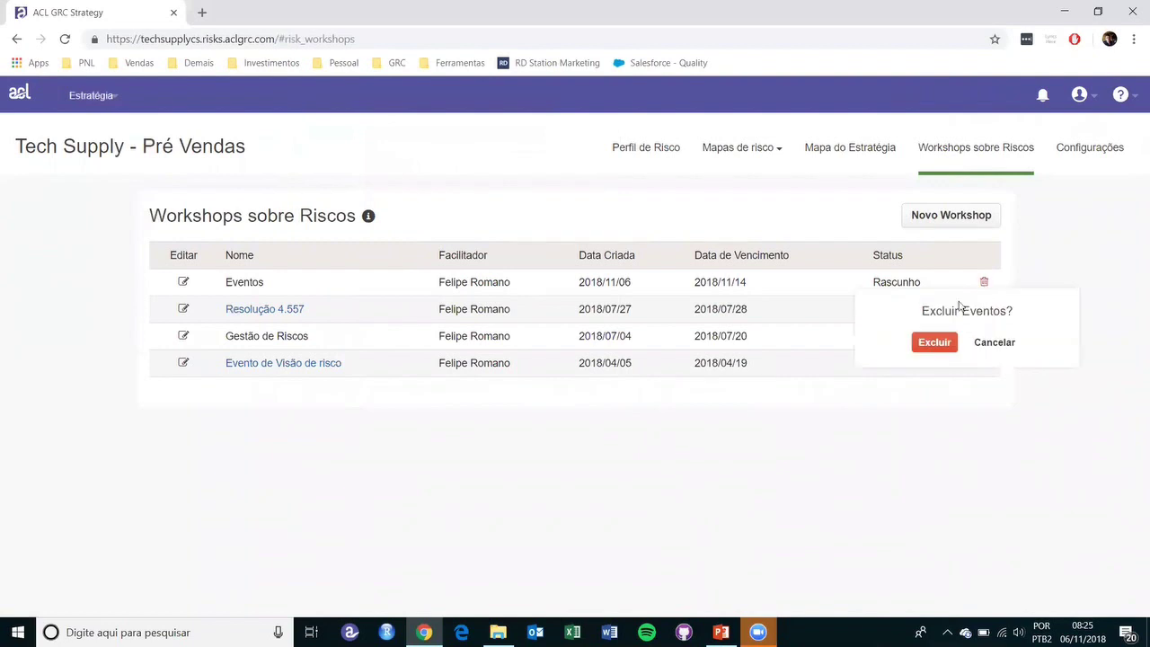
click(933, 344)
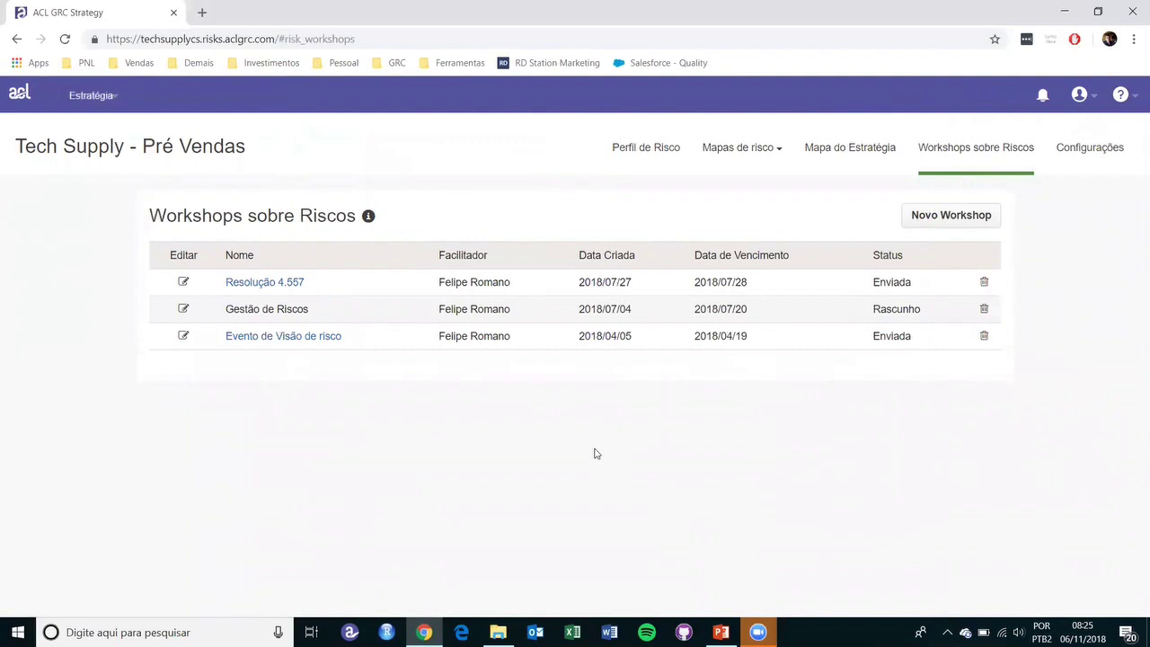
click(649, 152)
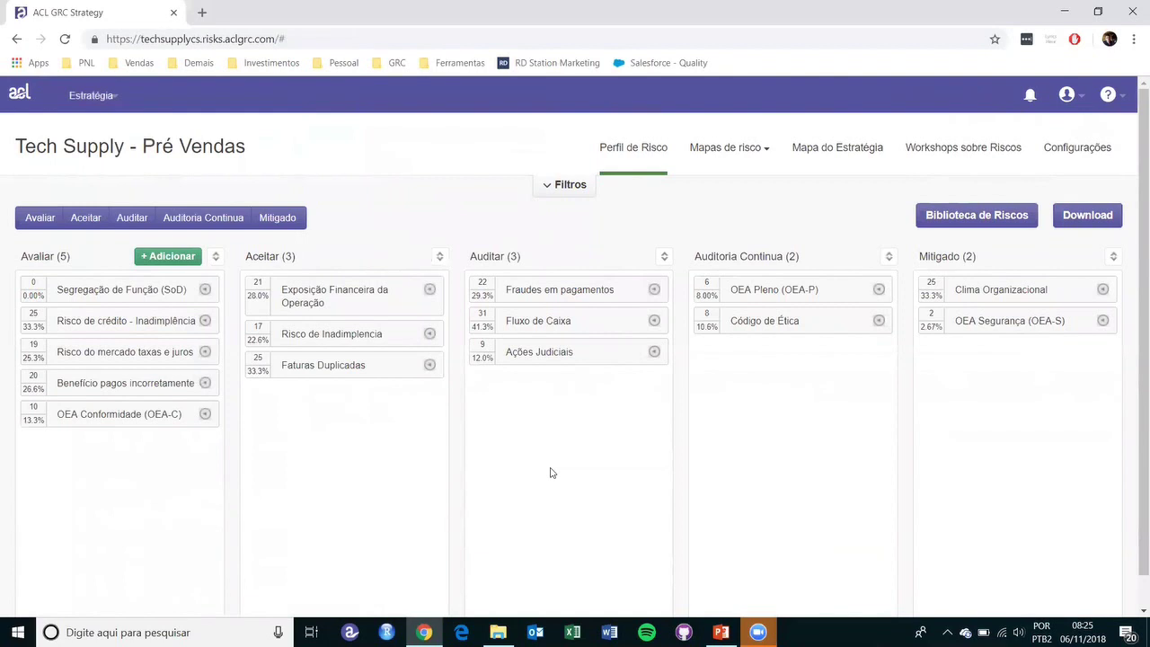
- Browse settings from Mapa do Estratégia and Perfil de Risco to Pontuação, showing Probabilidade and Impacto factors
click(1098, 154)
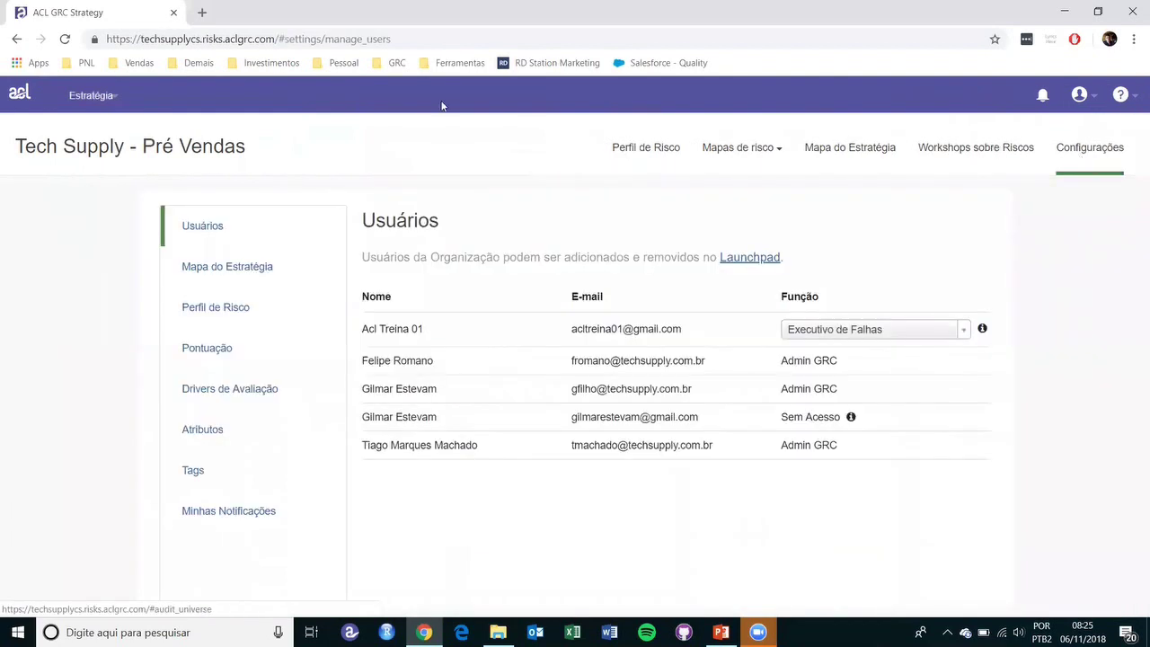
click(206, 272)
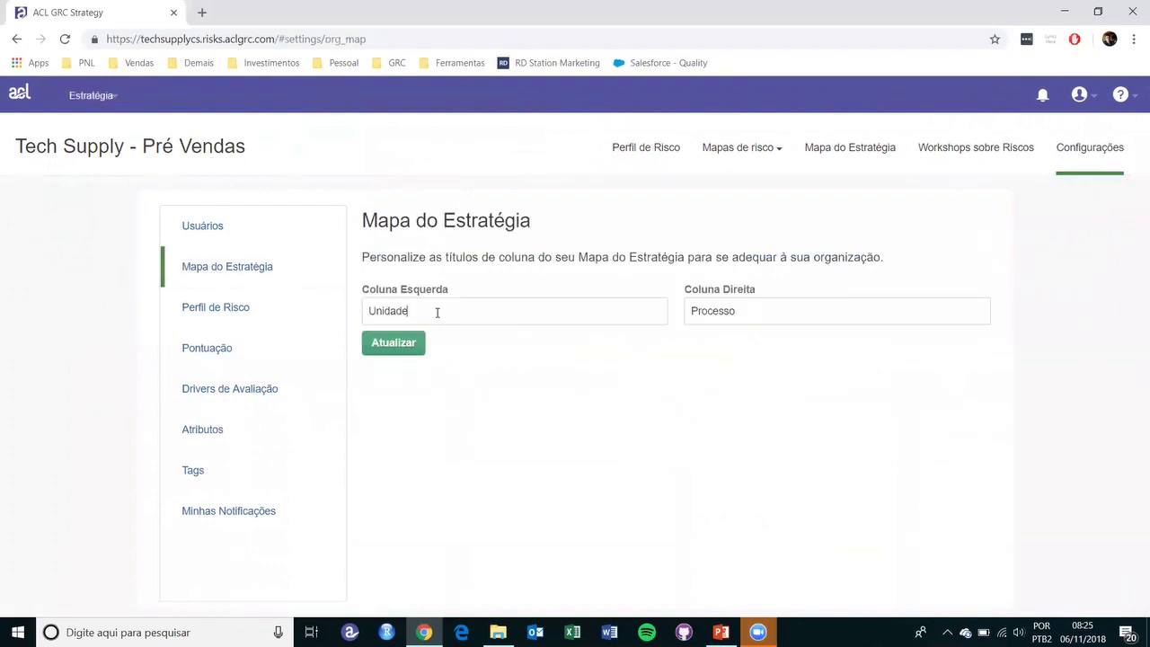
drag(439, 313, 357, 323)
click(470, 313)
drag(468, 315, 363, 303)
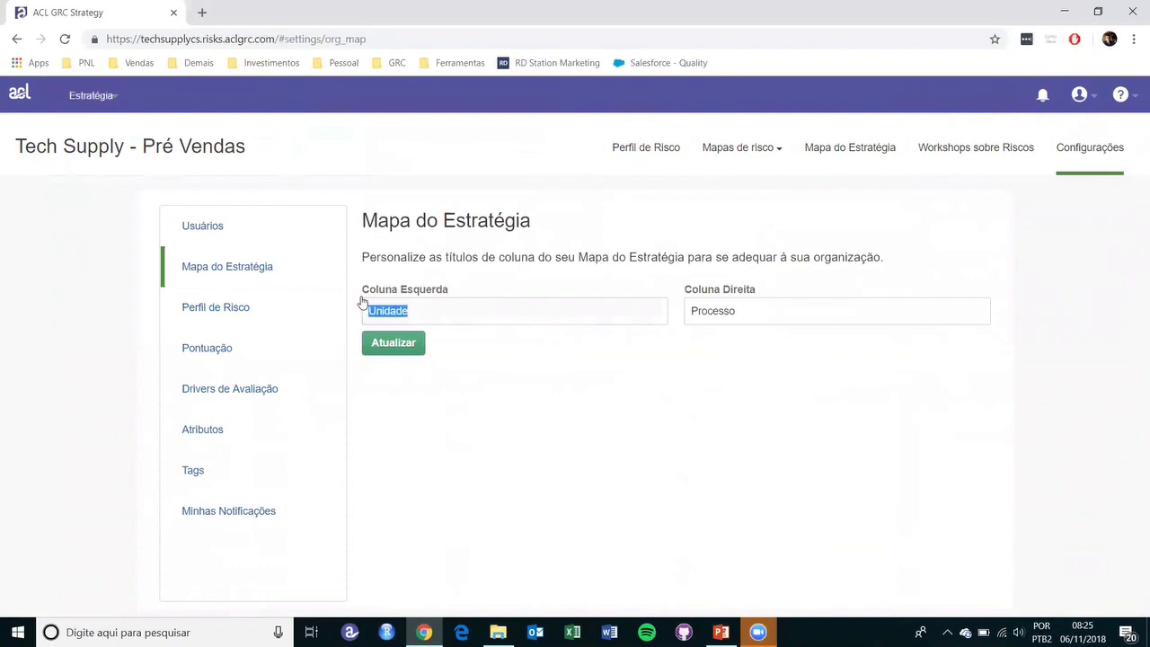
click(206, 308)
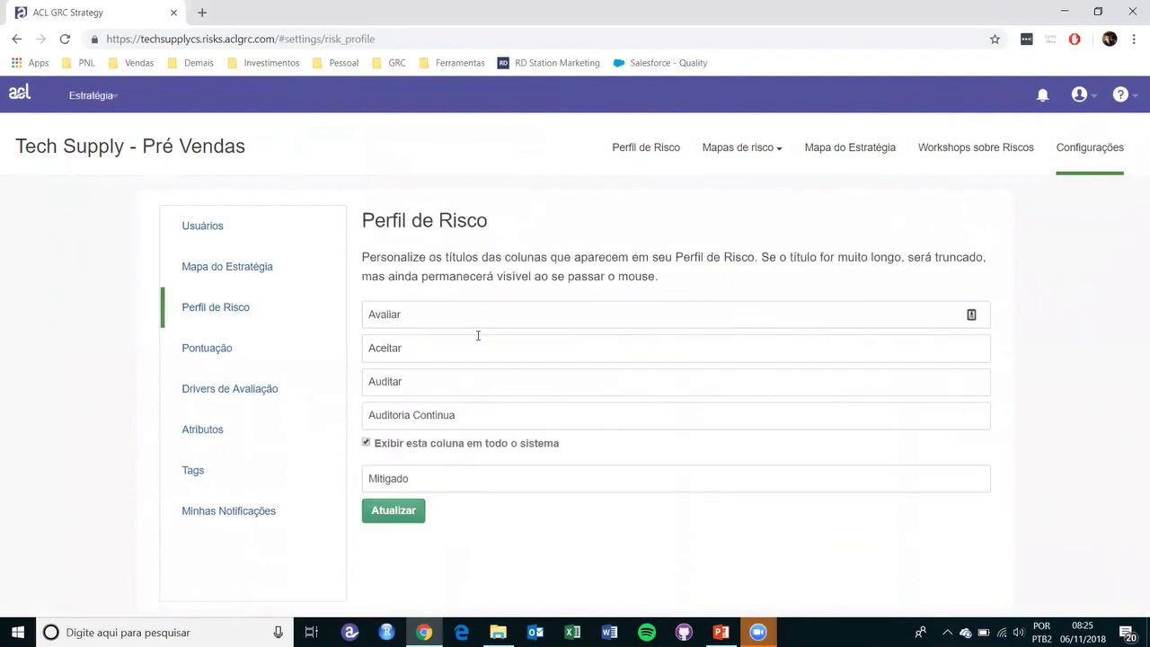
click(226, 349)
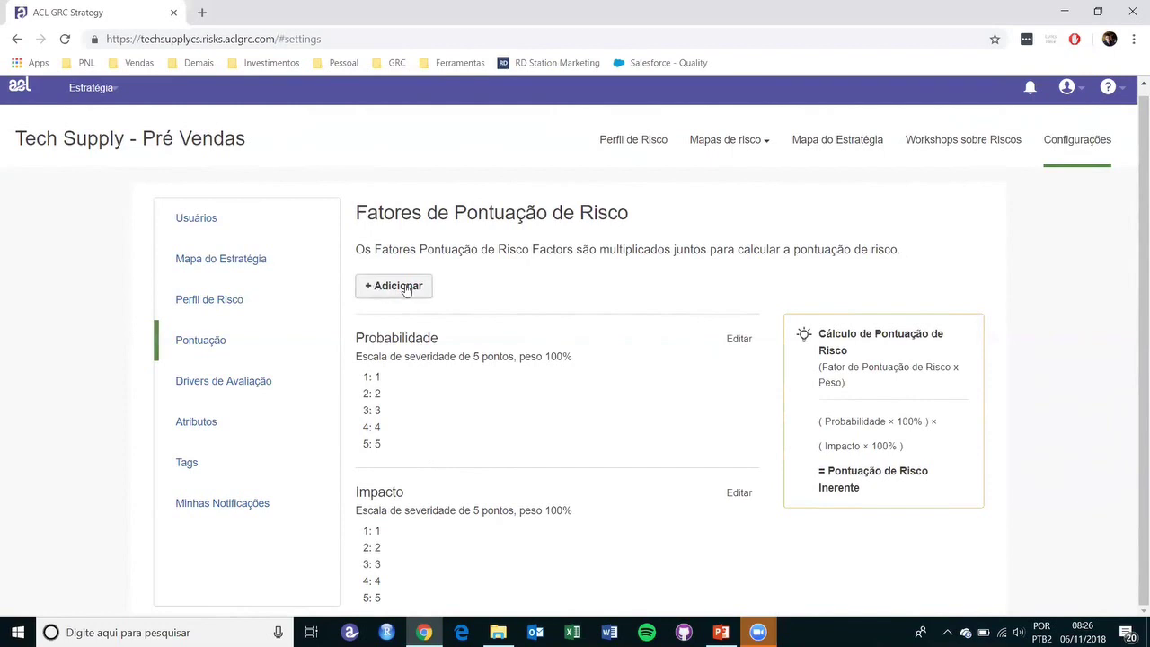
- Look through assessment drivers, risk attributes, tags and notifications settings, then return to the Perfil de Risco board
click(250, 386)
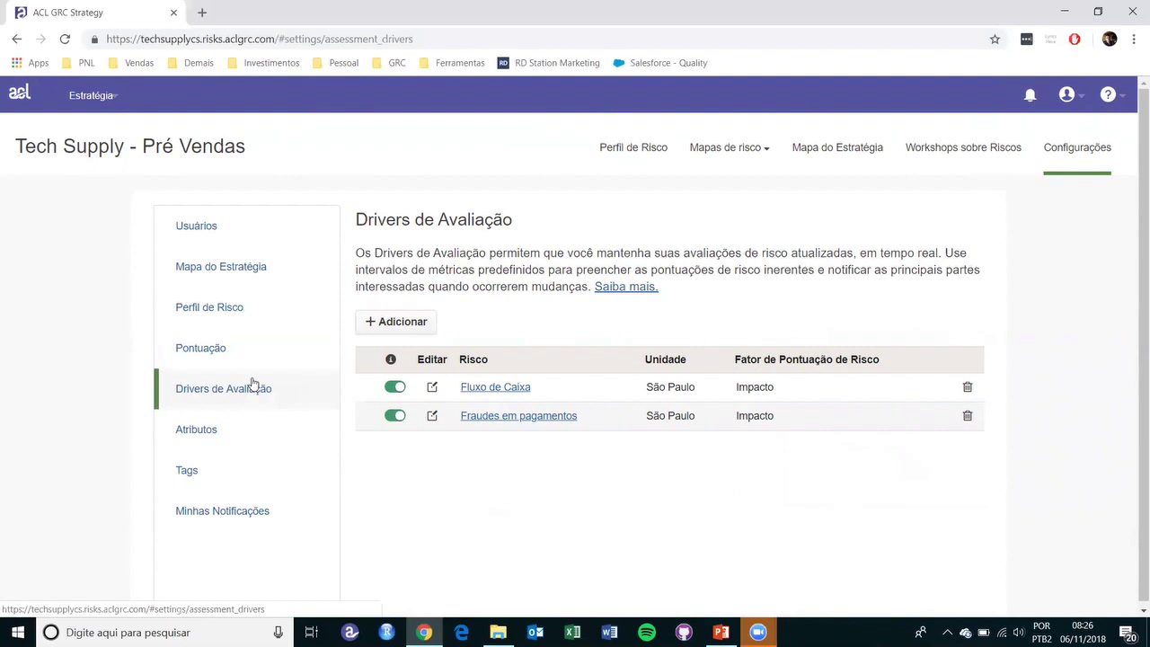
click(203, 438)
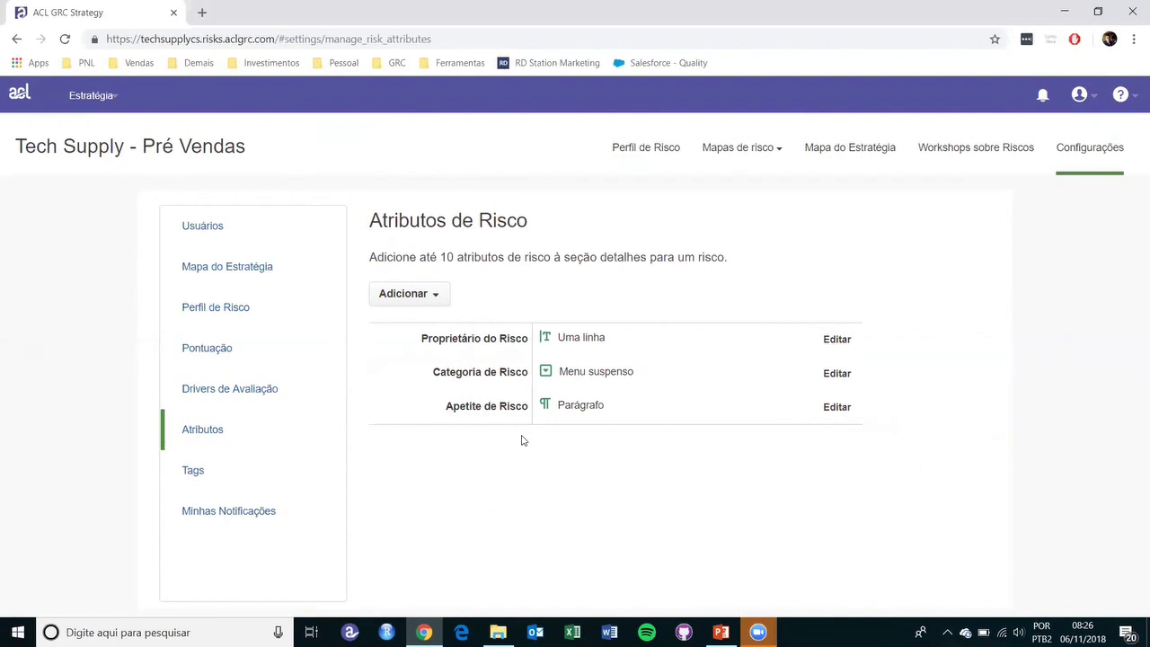
click(186, 475)
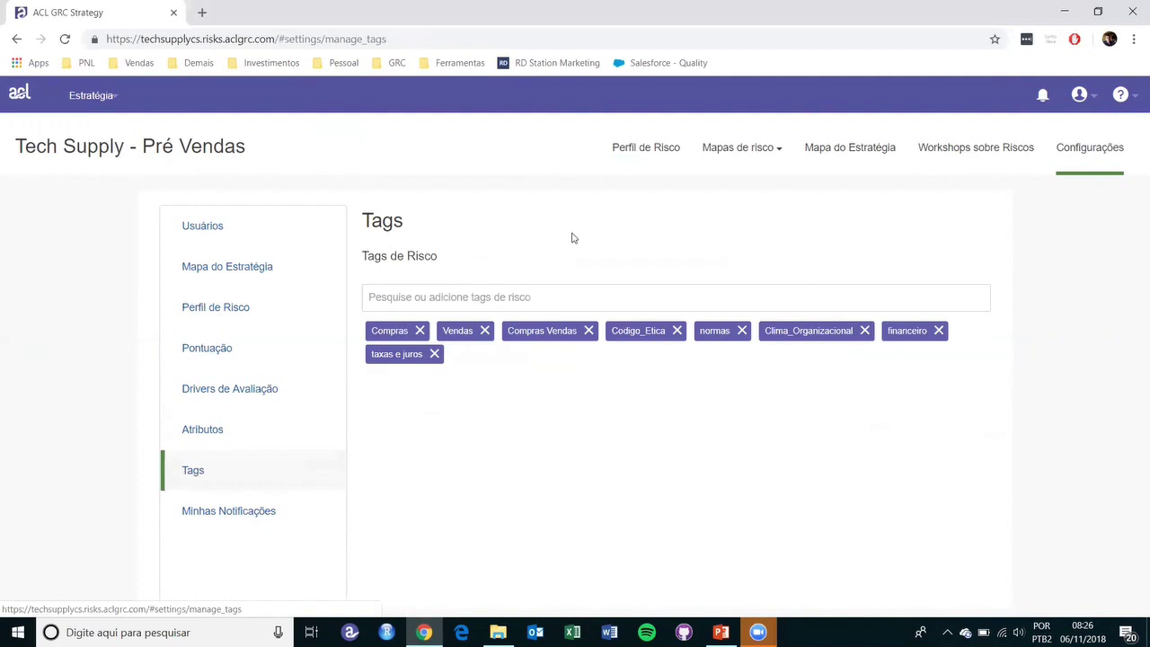
click(256, 510)
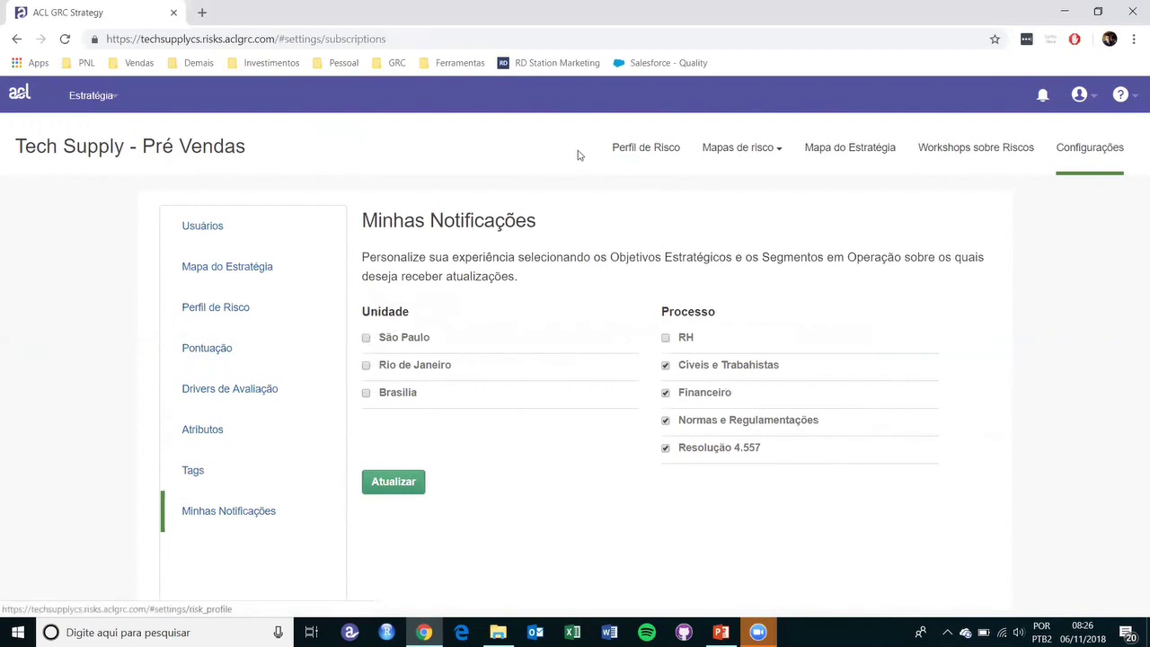
click(624, 151)
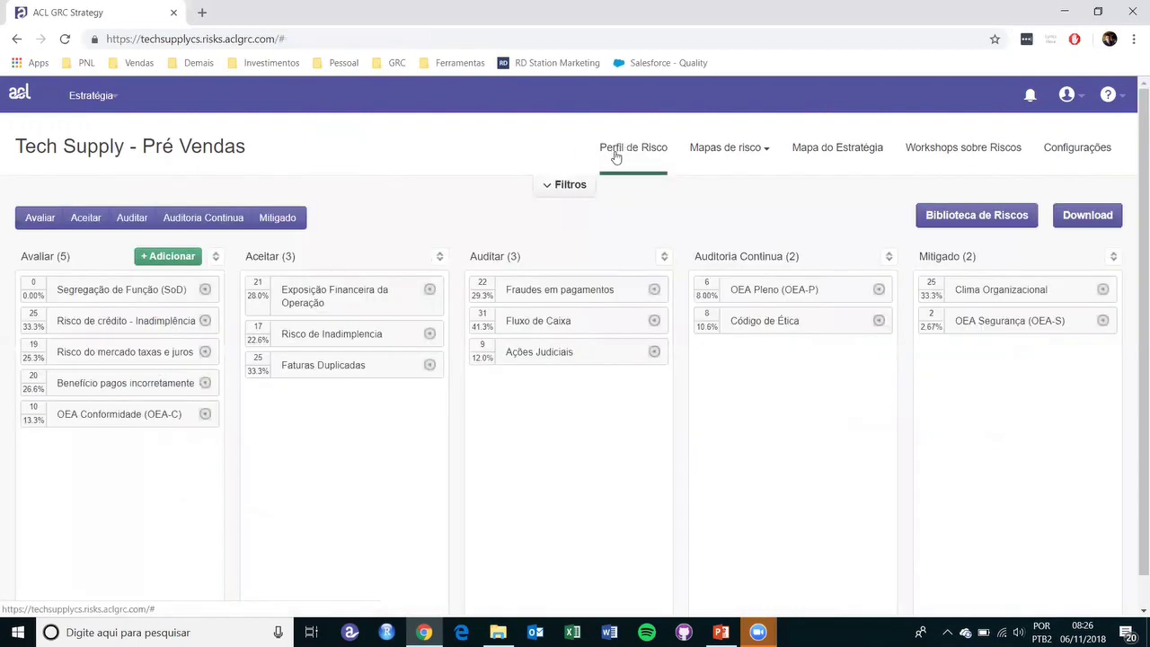
- Open Fraudes em pagamentos' details and metrics, showing 44 exceptions and 93,578 duplicated payments
click(654, 289)
click(508, 384)
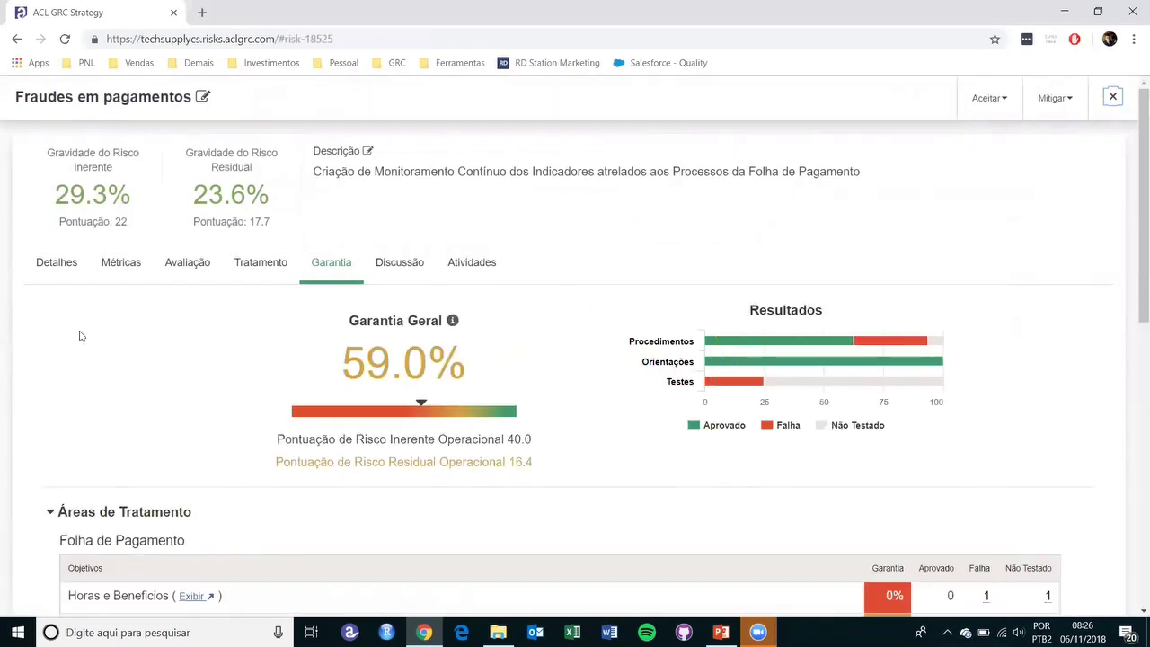
click(57, 277)
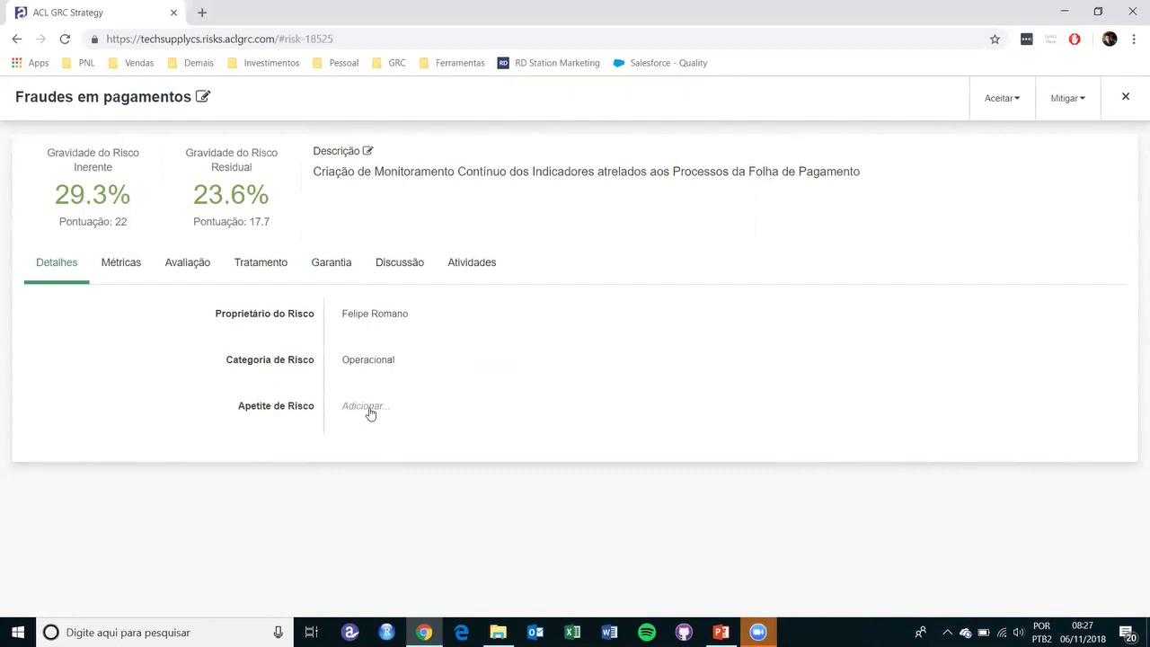
click(115, 267)
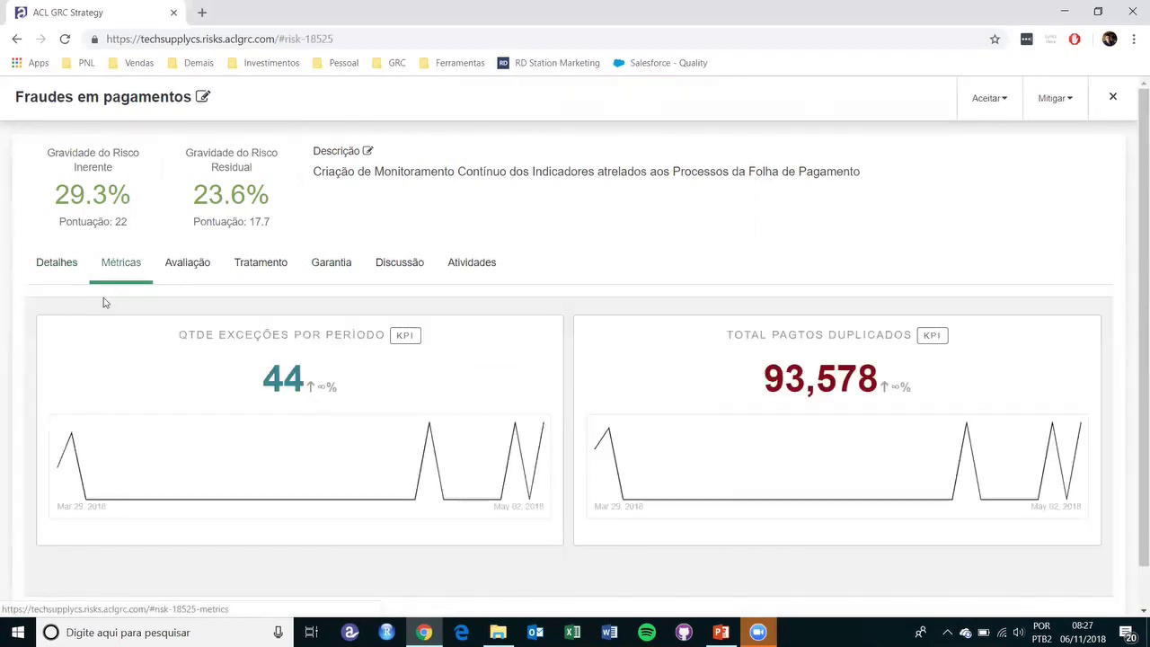
- Enter and exit metric editing unchanged, then show the Avaliação table rating São Paulo 4×5, Rio de Janeiro 1×2
scroll(125, 324, down, 1)
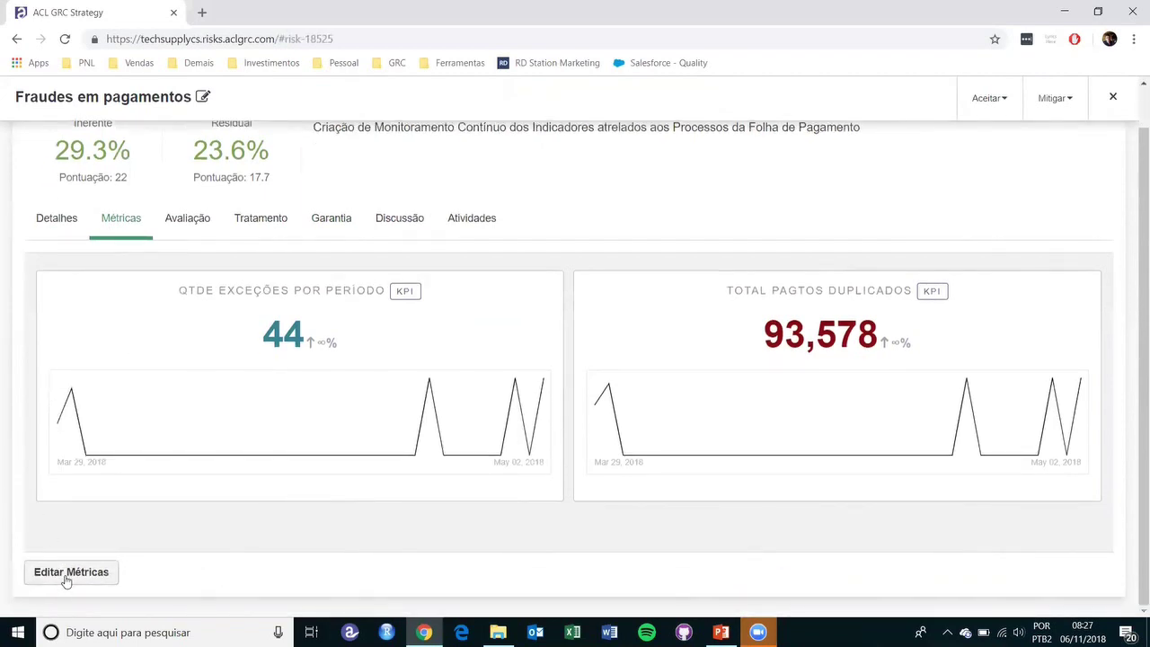
click(108, 587)
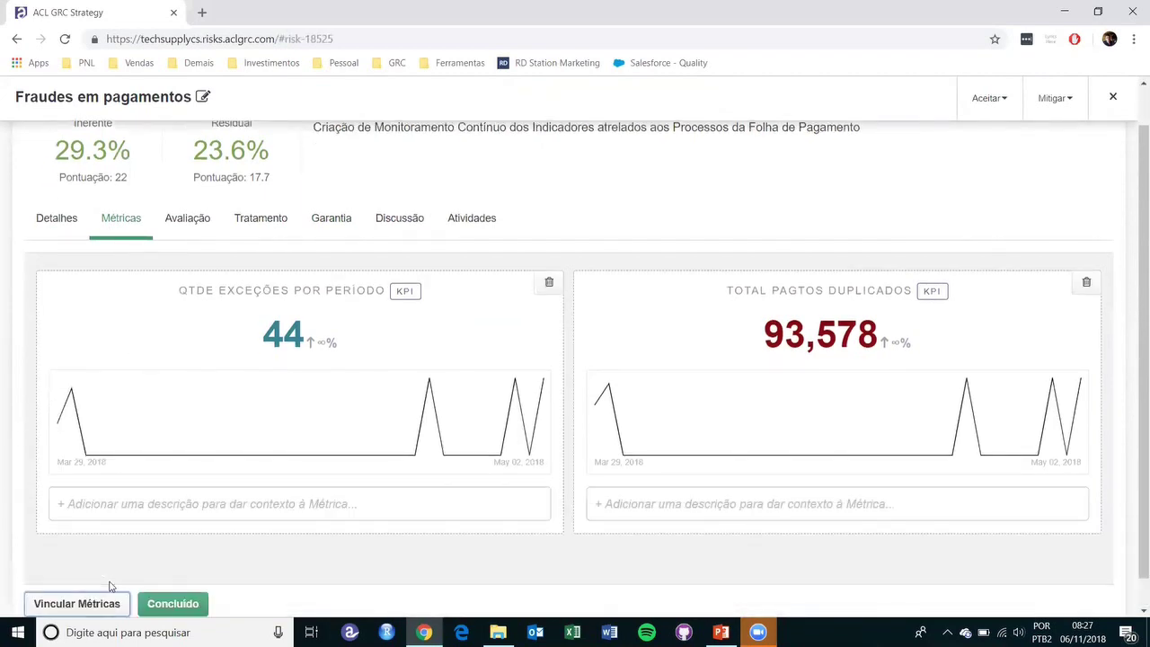
scroll(446, 549, down, 1)
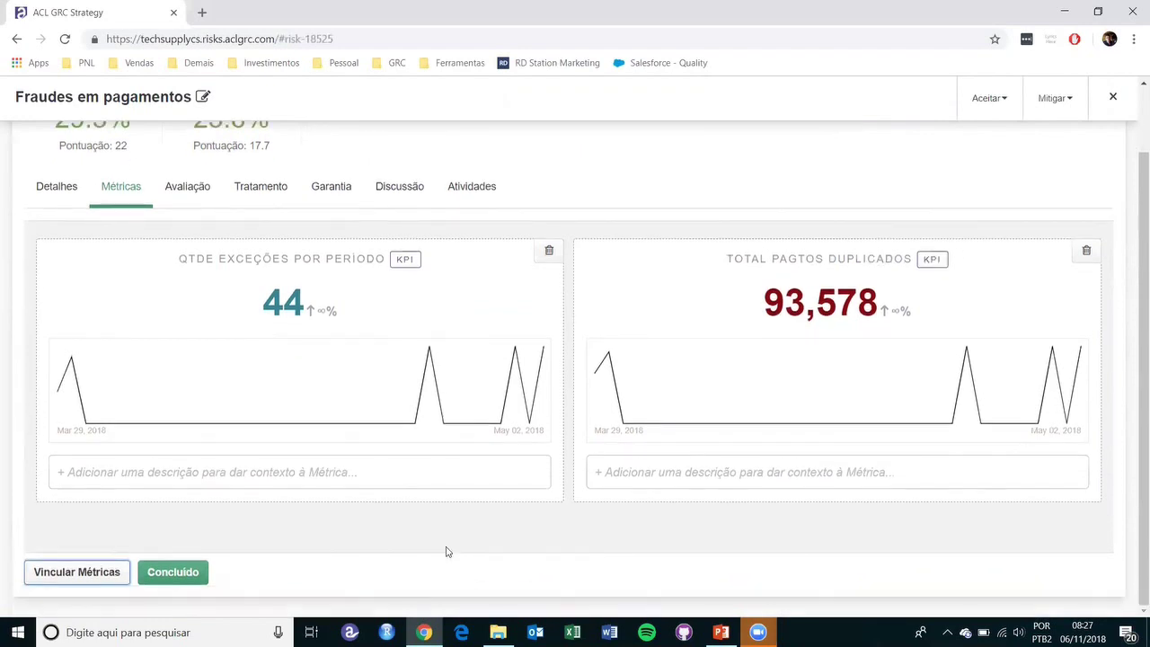
click(171, 572)
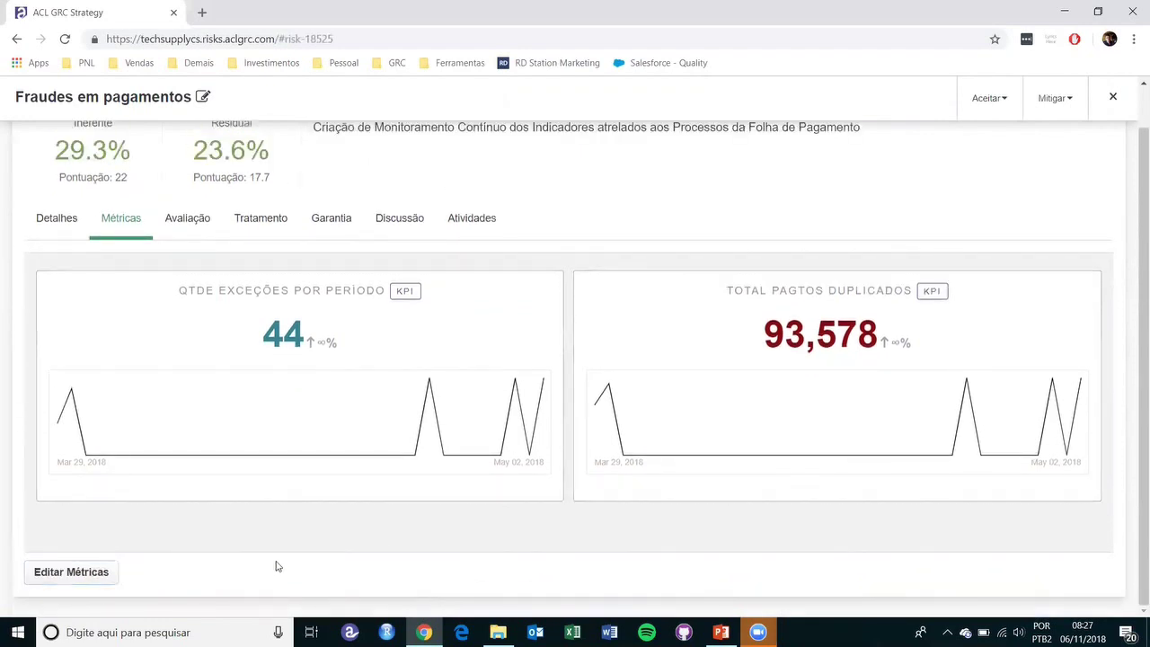
mouse_move(267, 531)
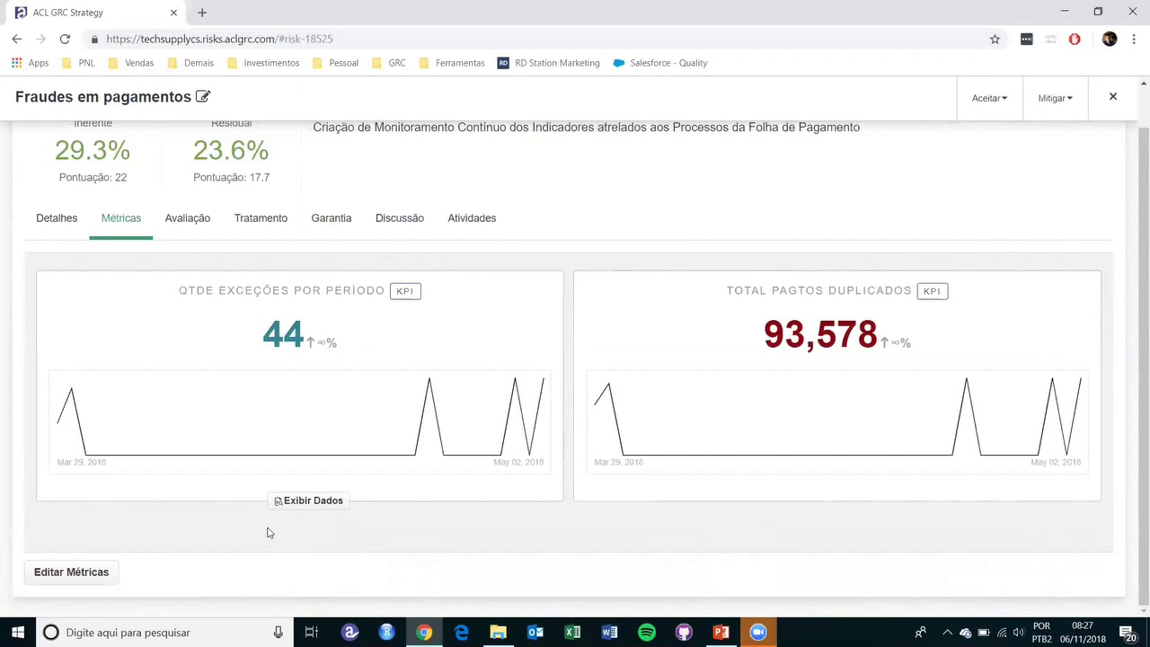
click(177, 220)
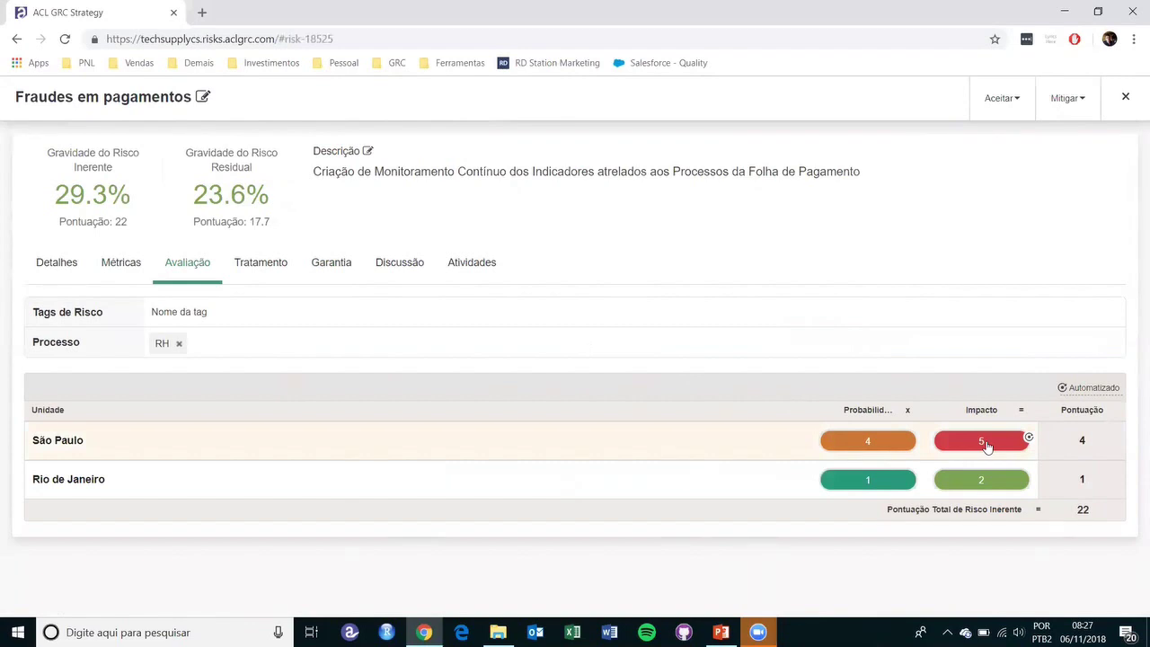
- Peek at Rio de Janeiro's impact options, then recheck the 93,578 duplicated-payments metric
click(983, 481)
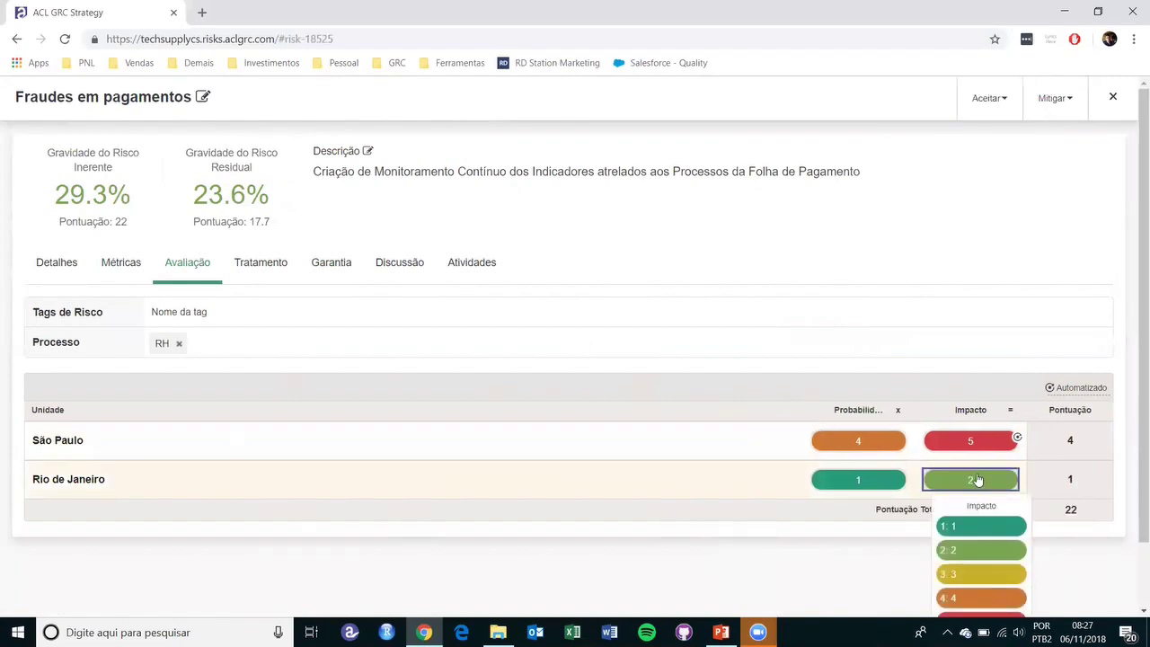
click(874, 558)
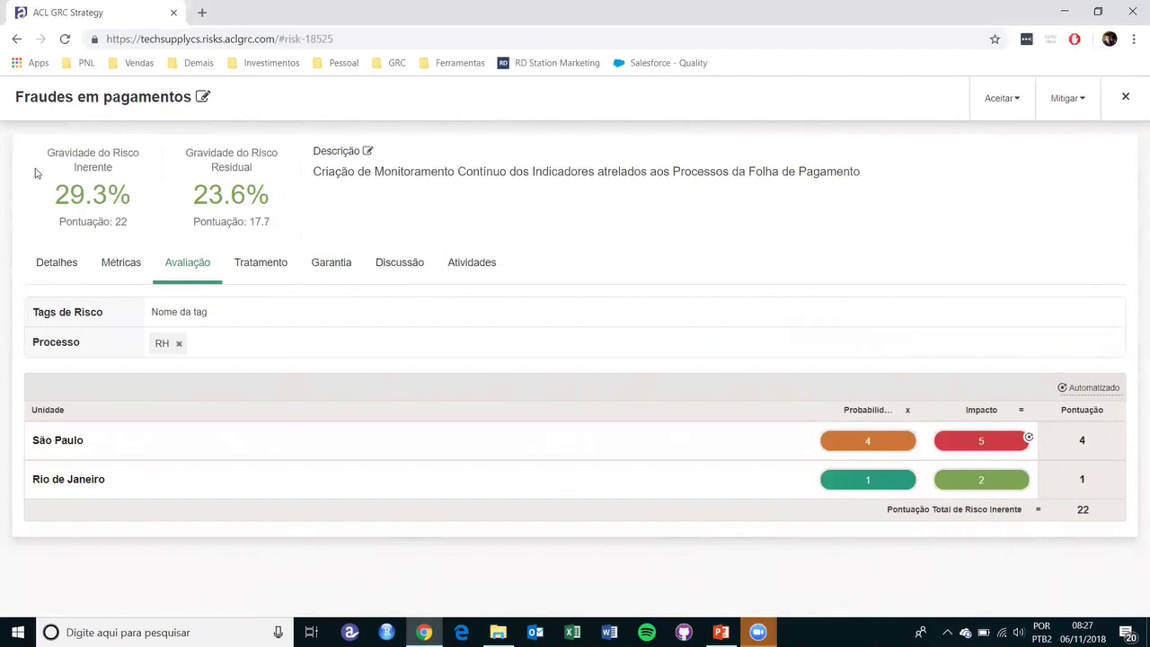
click(122, 266)
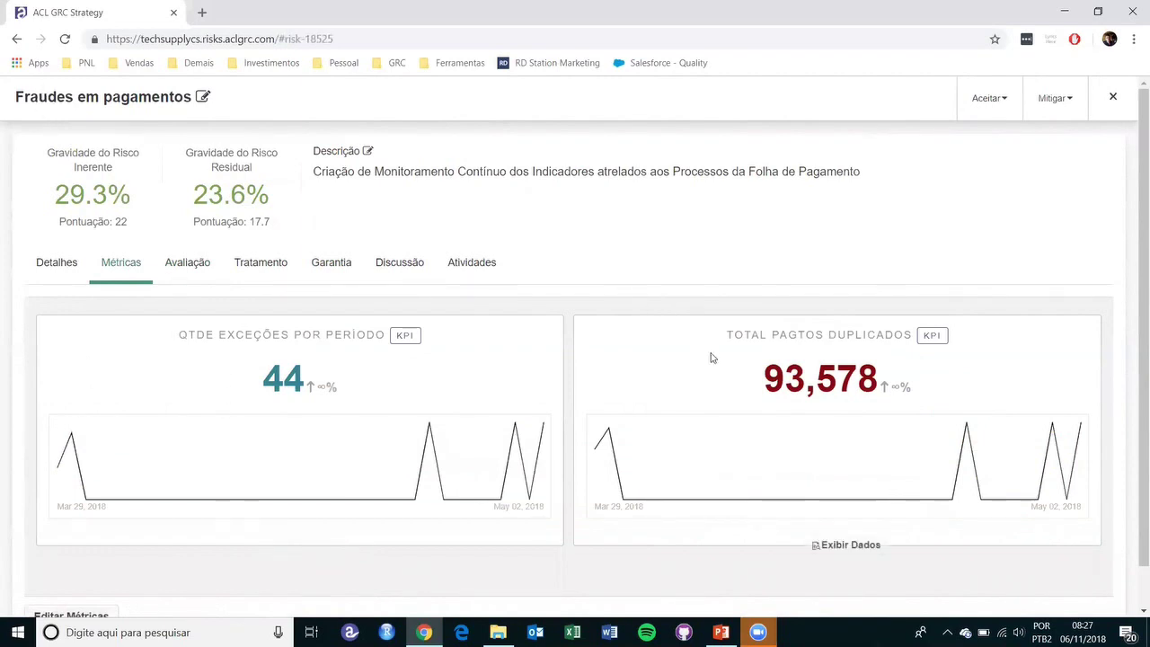
drag(787, 384, 876, 400)
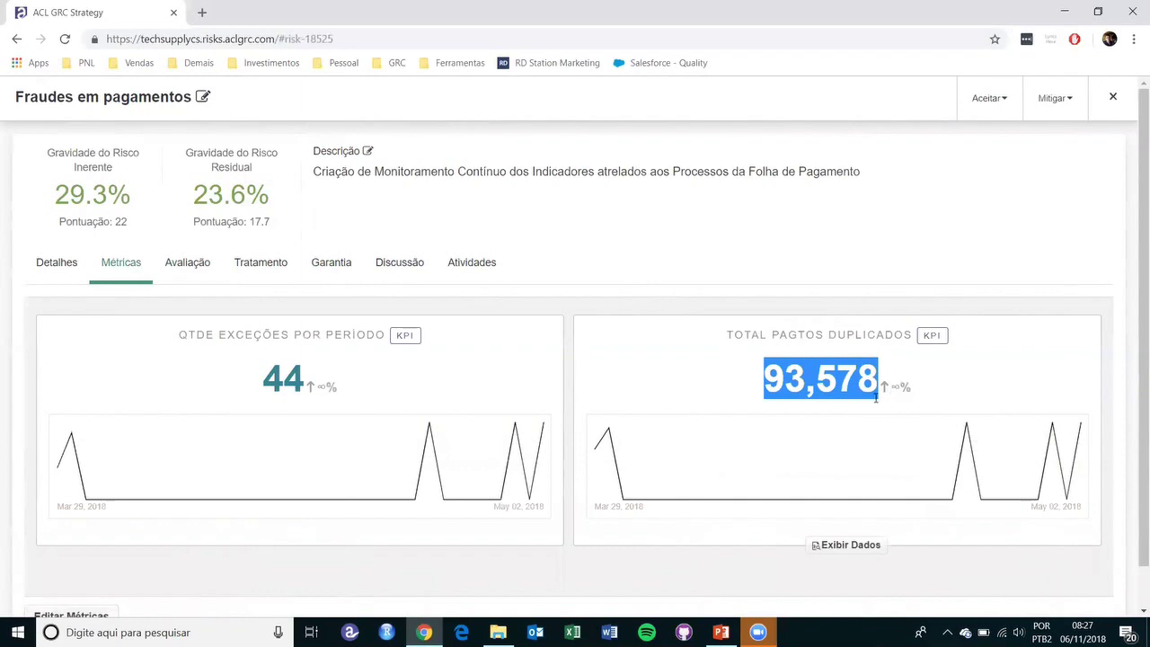
click(863, 406)
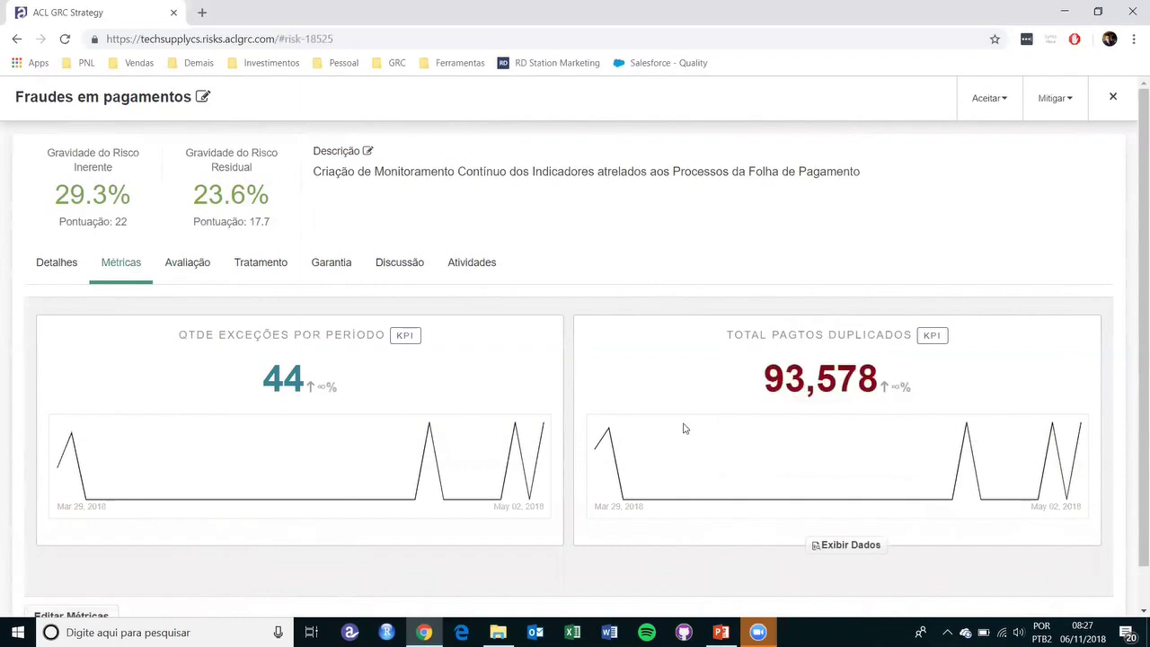
mouse_move(610, 429)
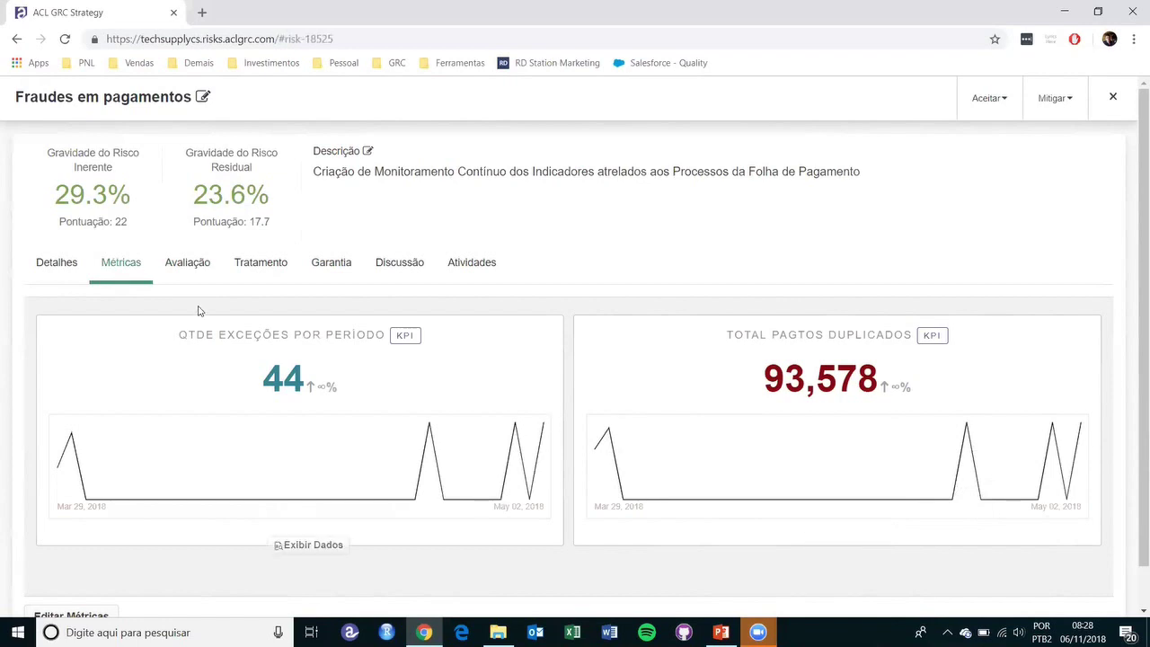
click(185, 271)
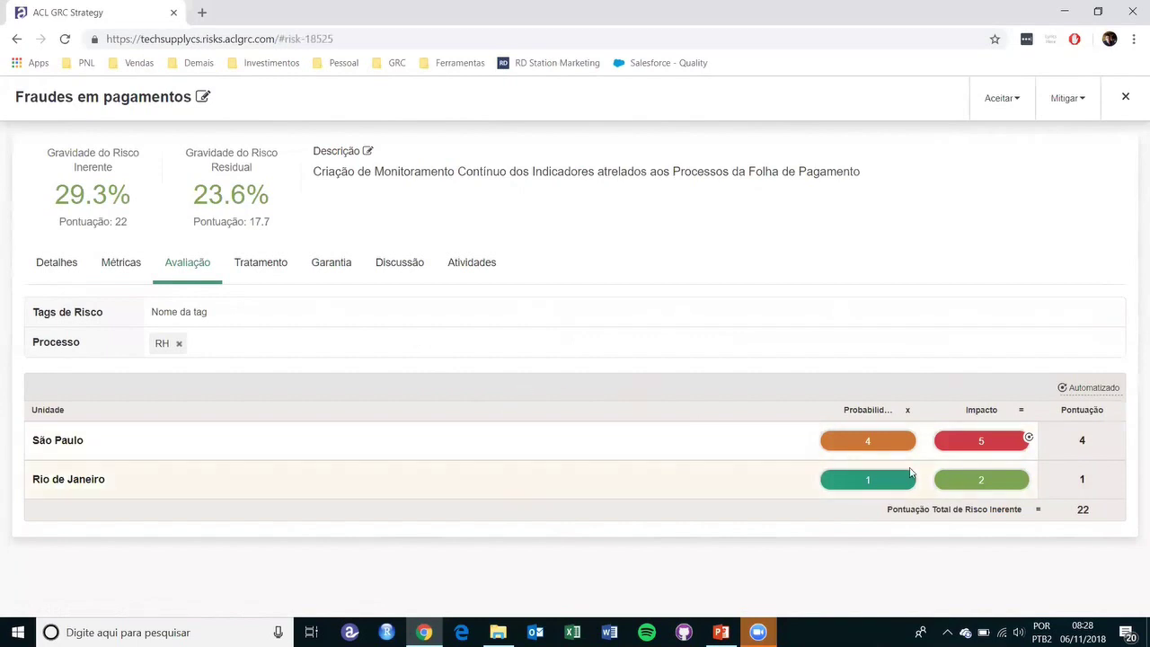
- Reopen Rio de Janeiro's impact options, then bring up Editar for São Paulo's impact score
click(975, 483)
scroll(975, 485, down, 1)
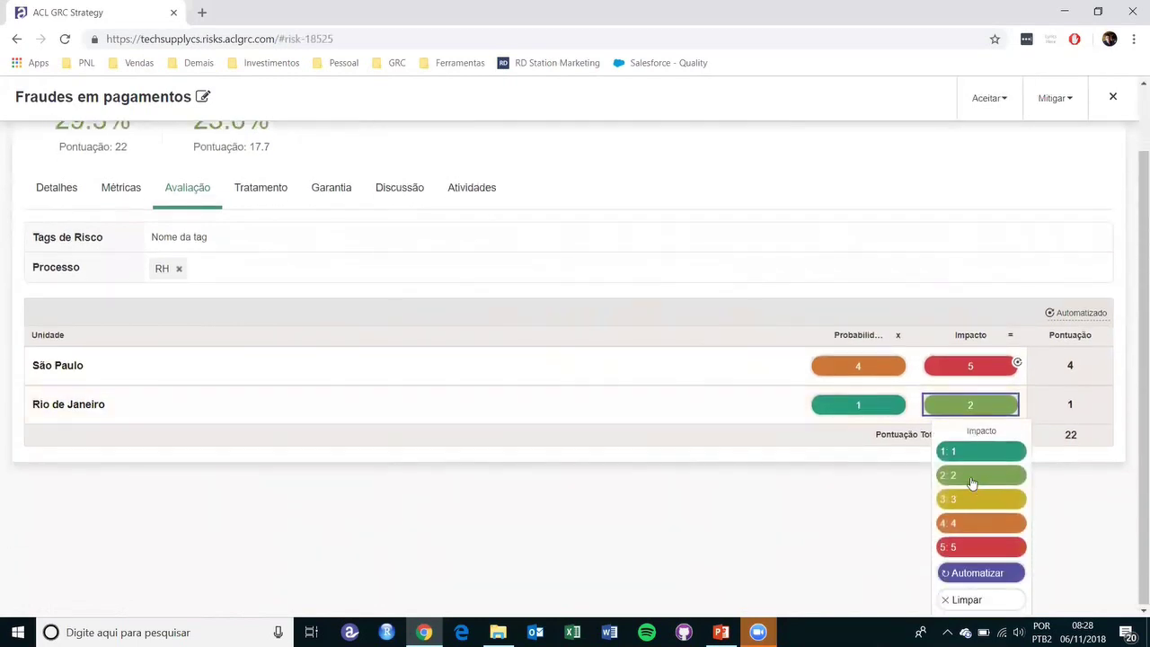
click(821, 515)
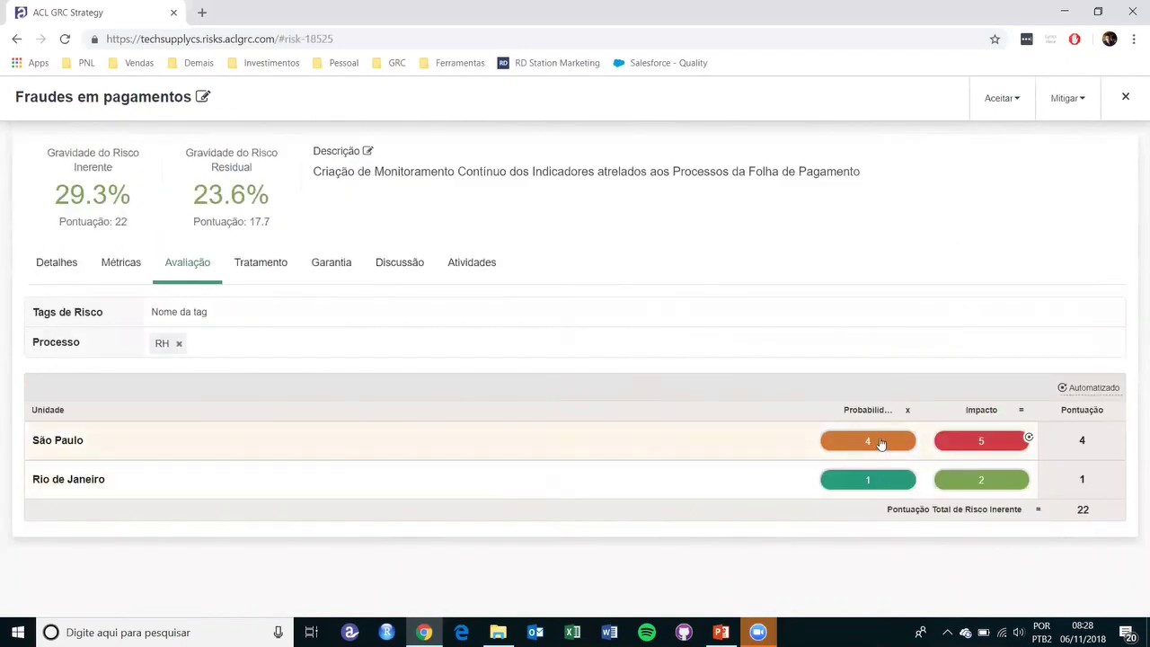
click(935, 480)
scroll(961, 503, down, 1)
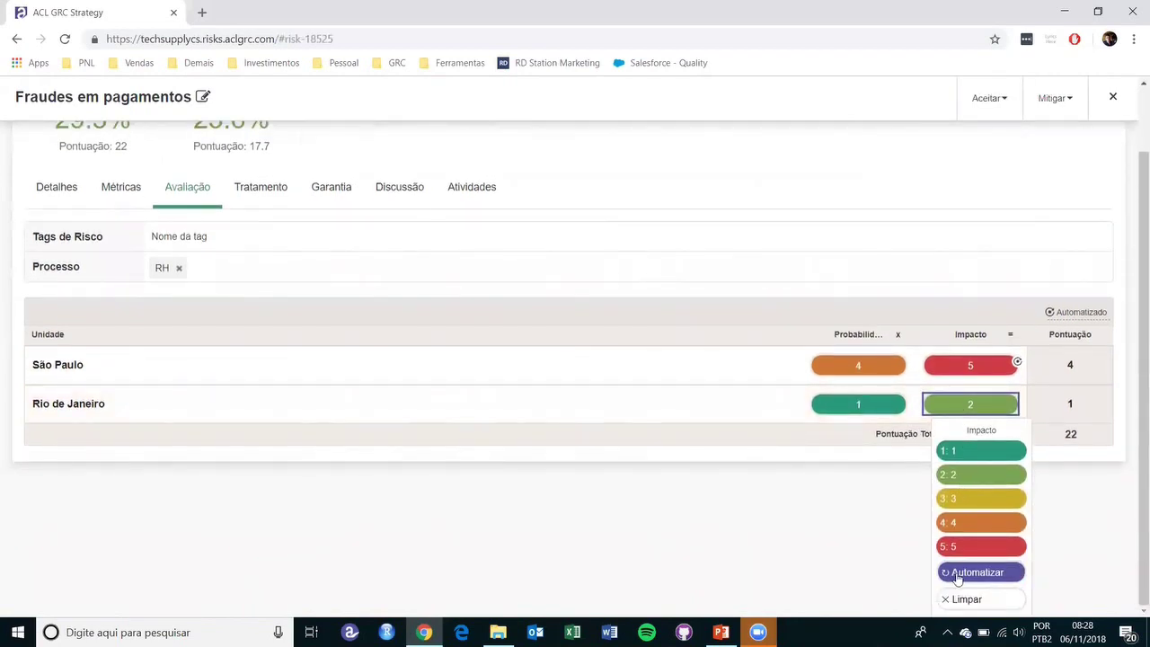
click(973, 369)
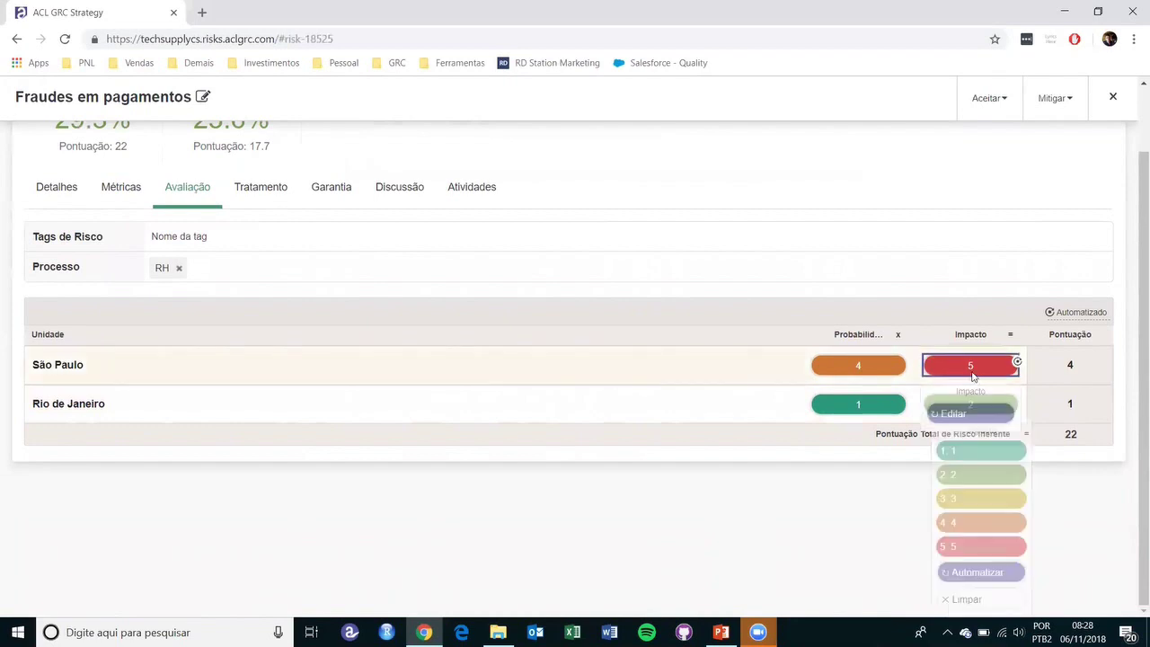
click(961, 489)
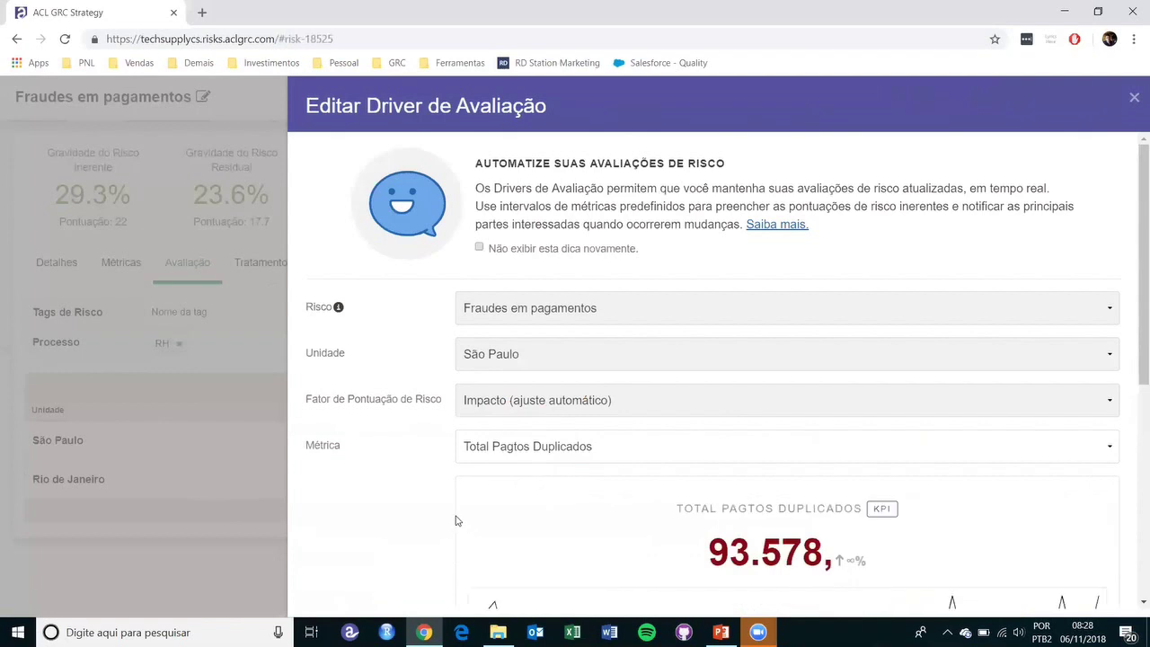
scroll(449, 504, down, 2)
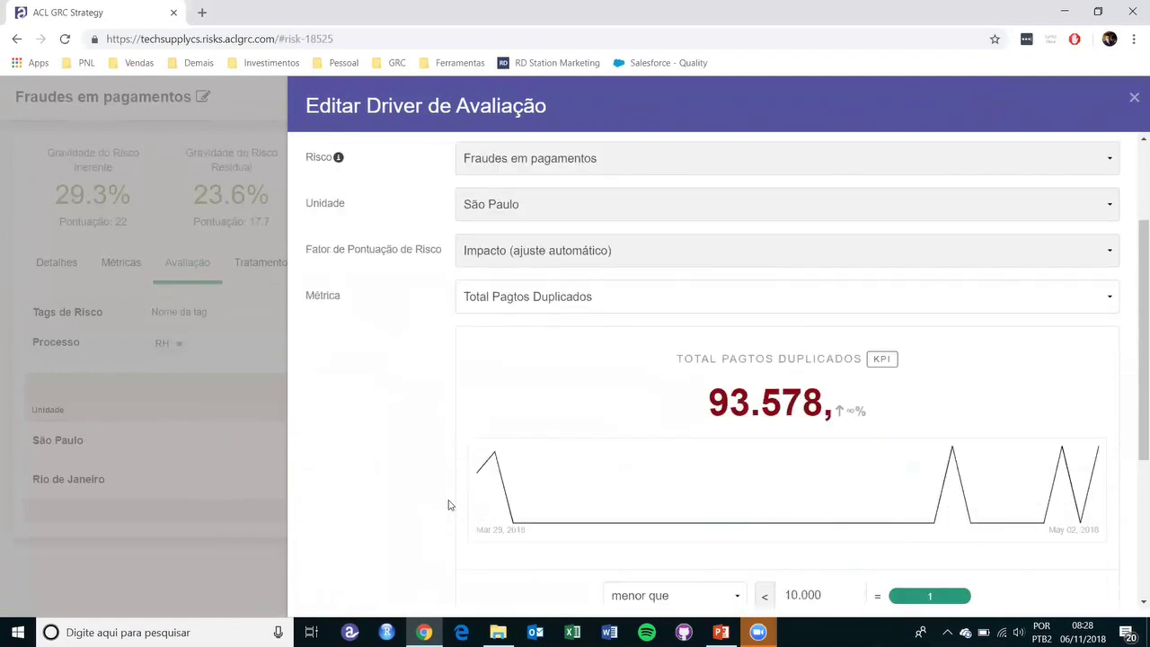
scroll(450, 505, up, 1)
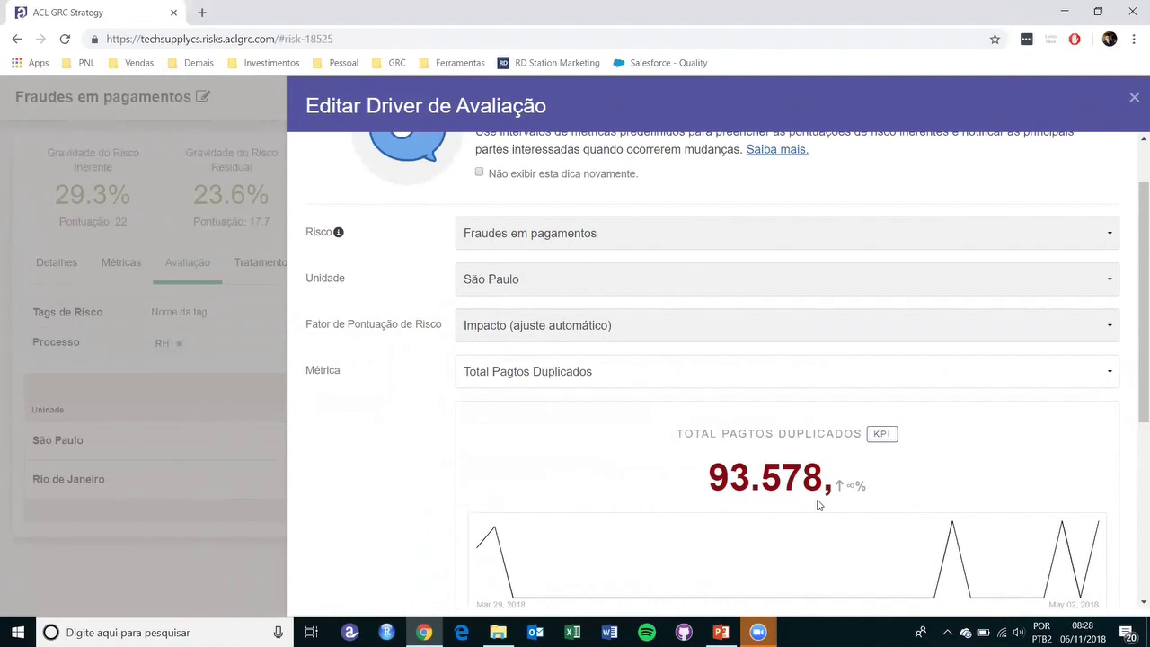
scroll(817, 504, down, 2)
scroll(818, 506, down, 2)
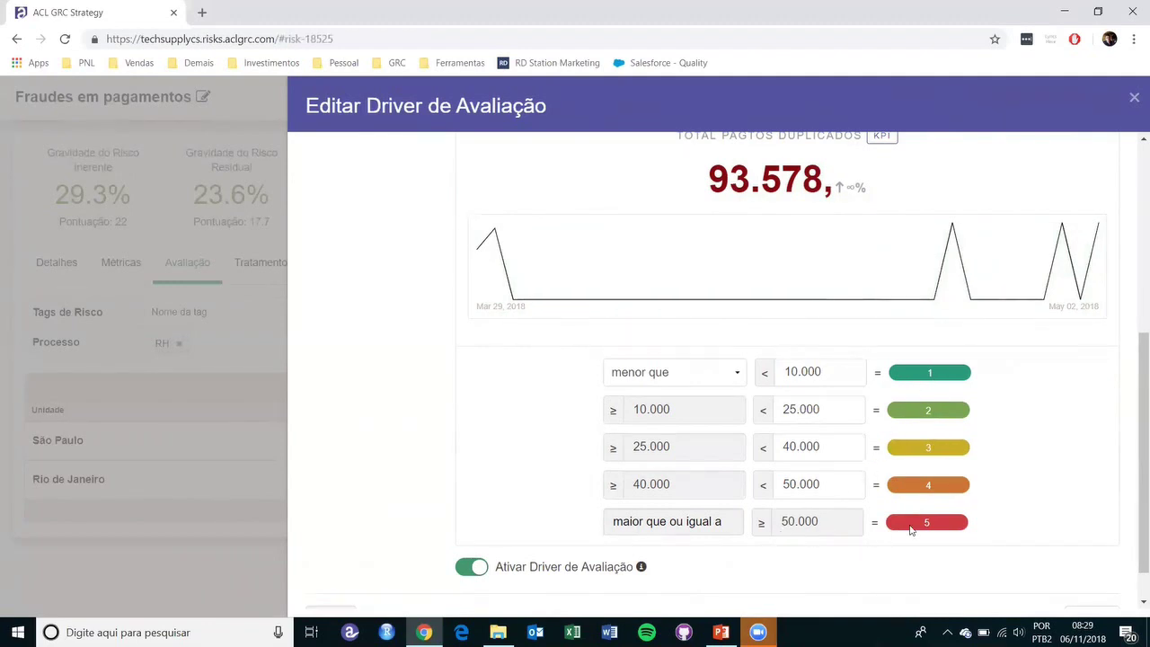
click(1132, 98)
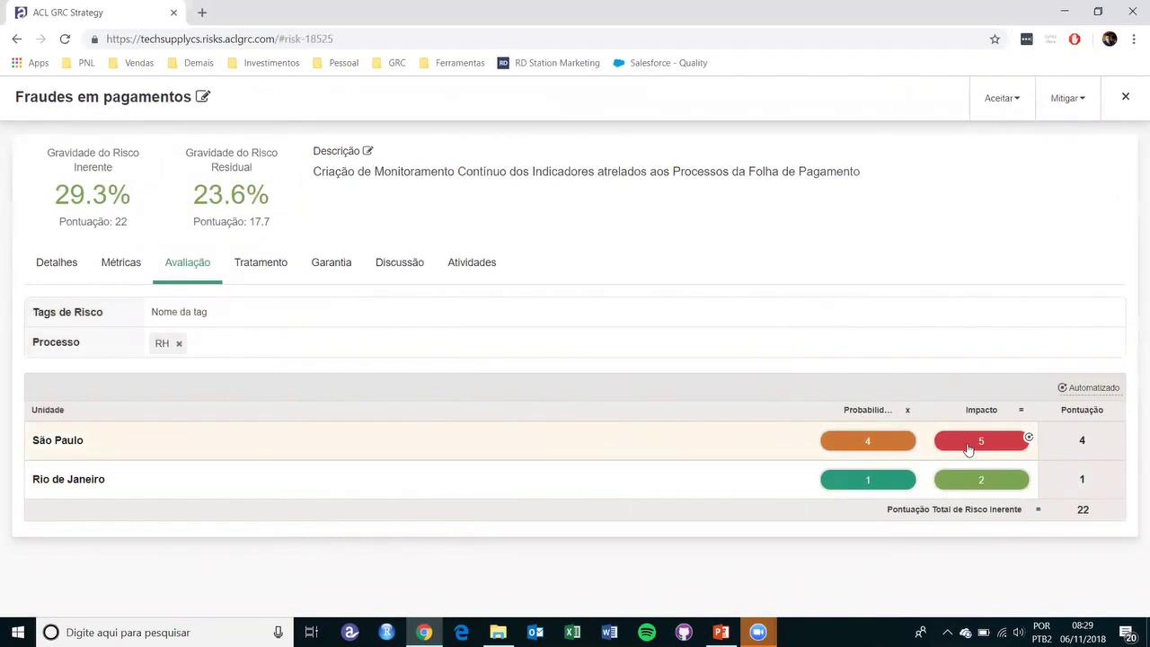
- Check both units' Probabilidade options without changes, then open Rio de Janeiro's Impacto dropdown
click(836, 440)
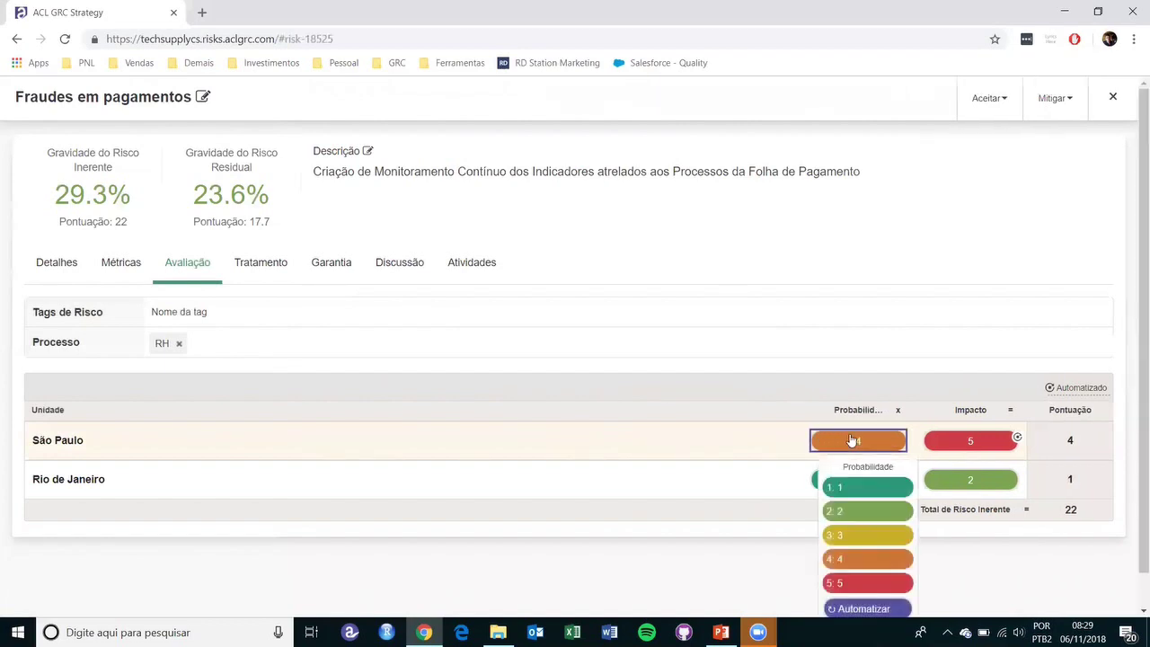
click(752, 488)
click(868, 487)
click(770, 533)
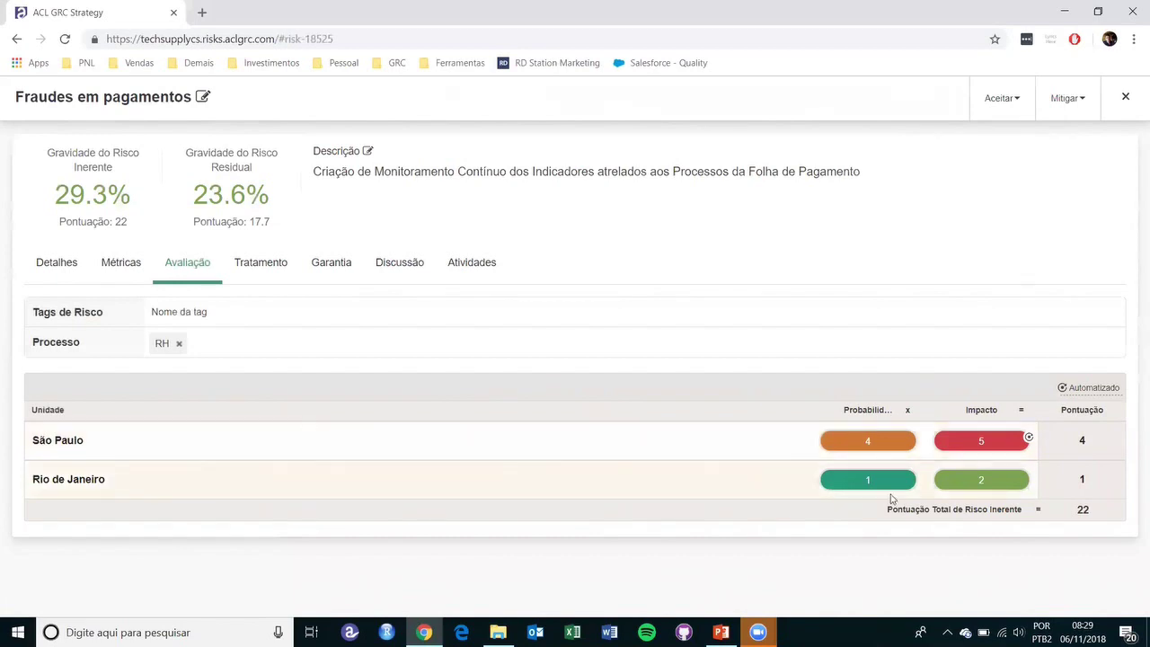
click(988, 480)
scroll(954, 543, down, 1)
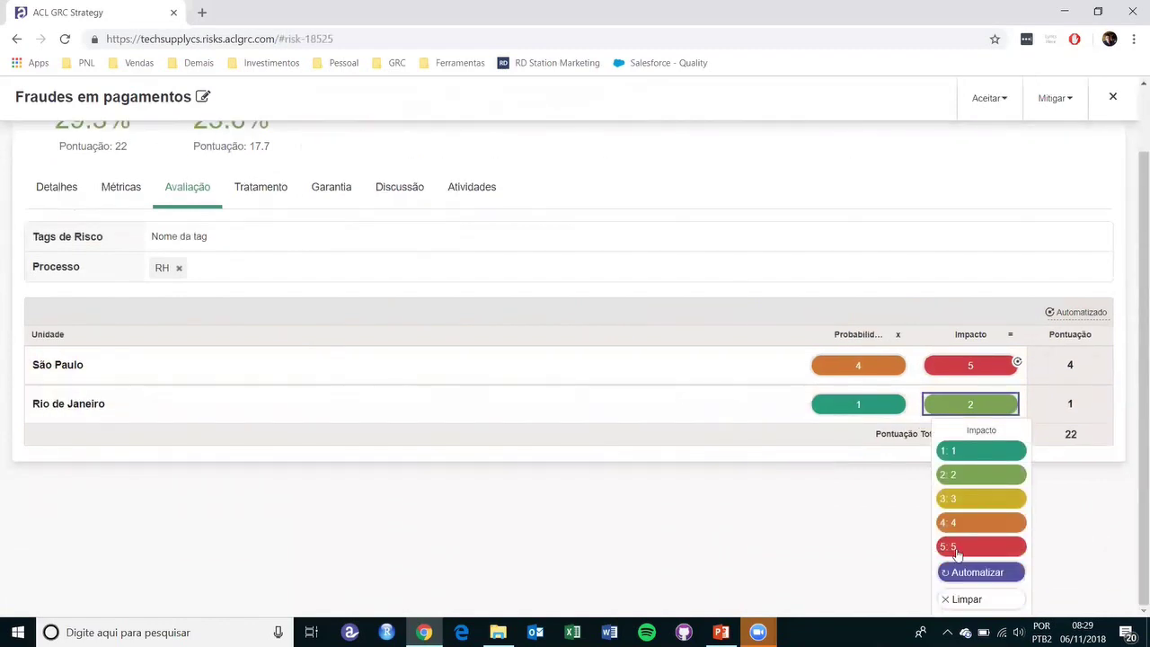
- Start a new impact driver for Rio de Janeiro using the Total Pagtos Duplicados metric
click(968, 575)
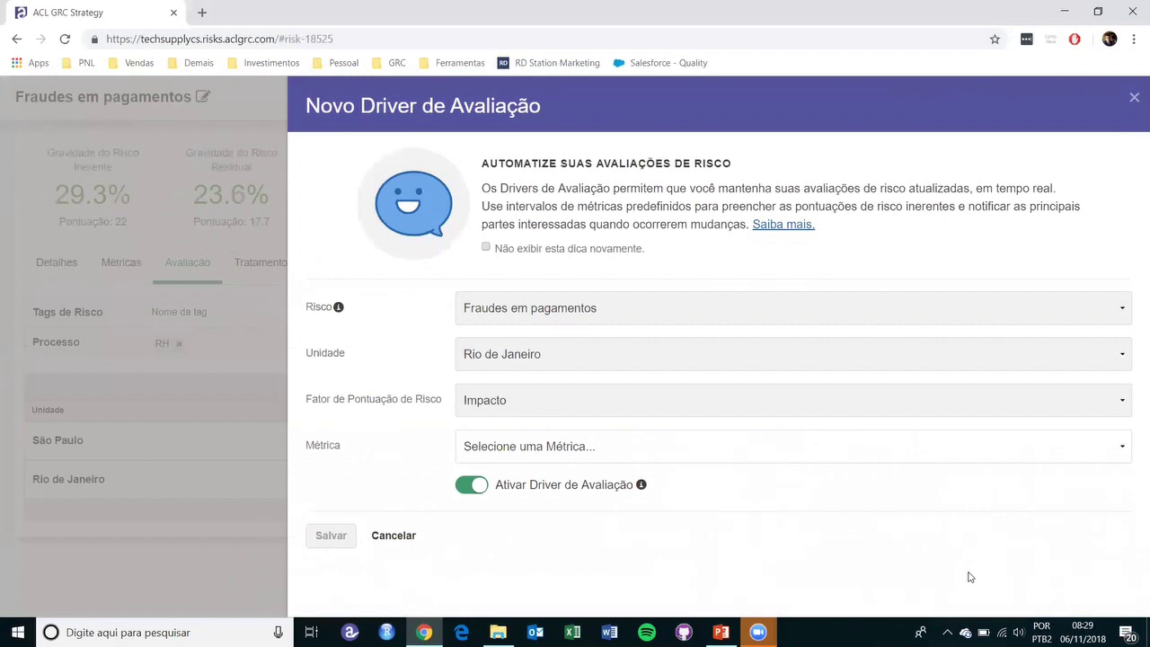
click(967, 449)
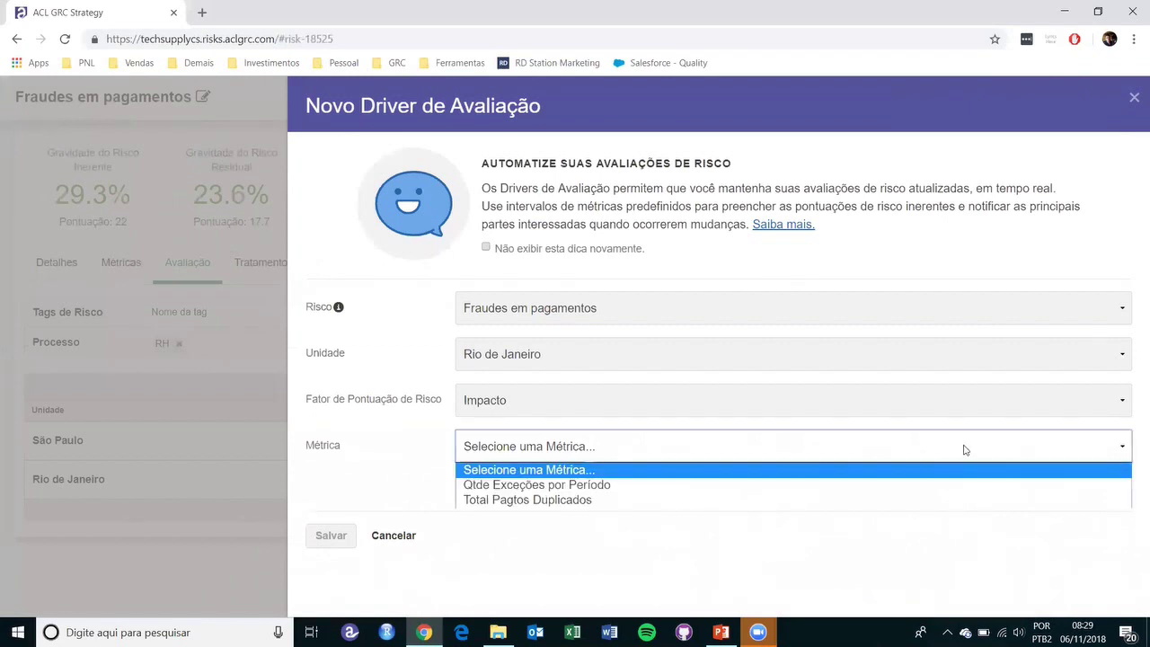
click(607, 503)
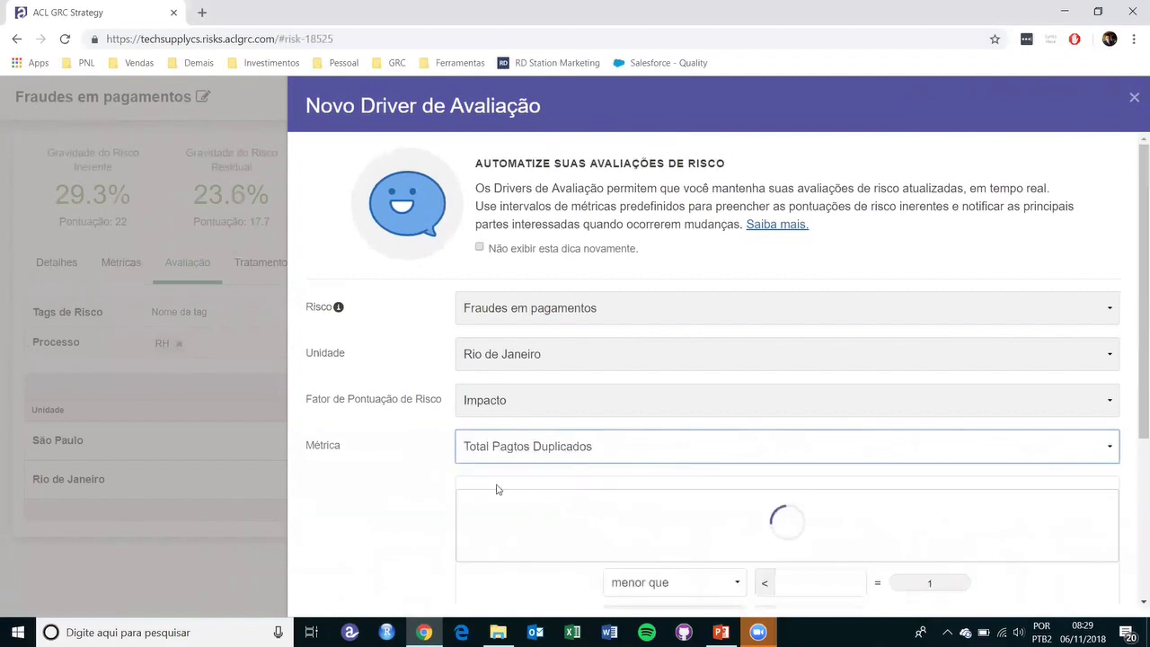
scroll(400, 505, down, 1)
scroll(400, 508, down, 3)
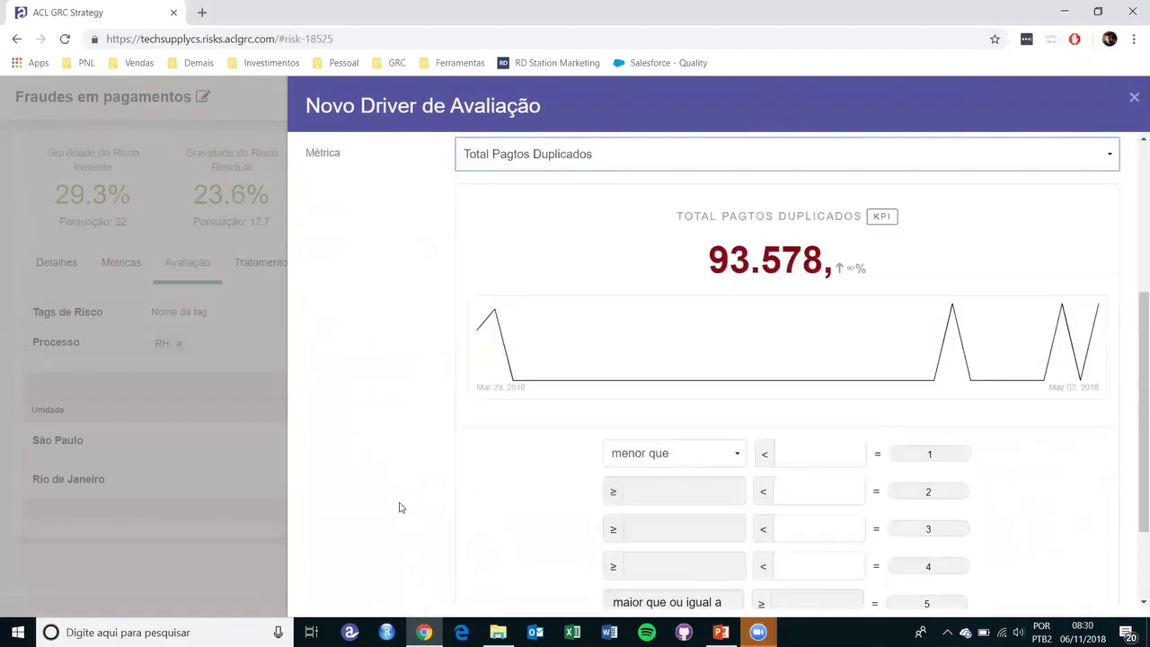
scroll(400, 506, down, 2)
- Enter score limits 5000, 15000, 30000 and 42000 and save the driver
click(799, 325)
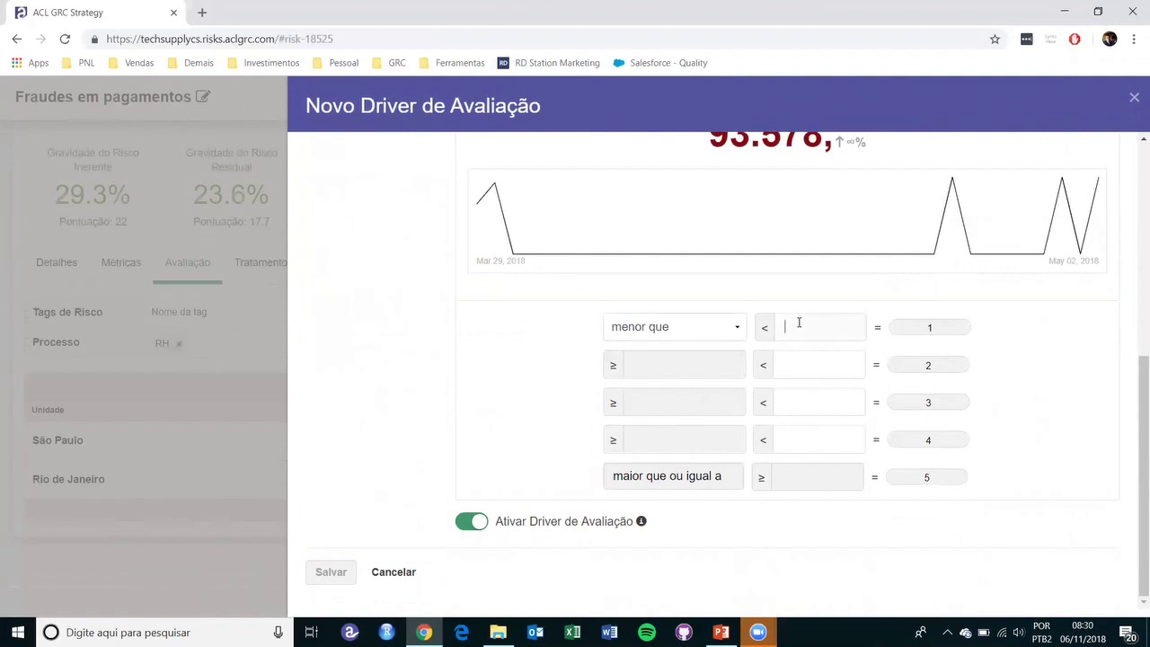
text(5000)
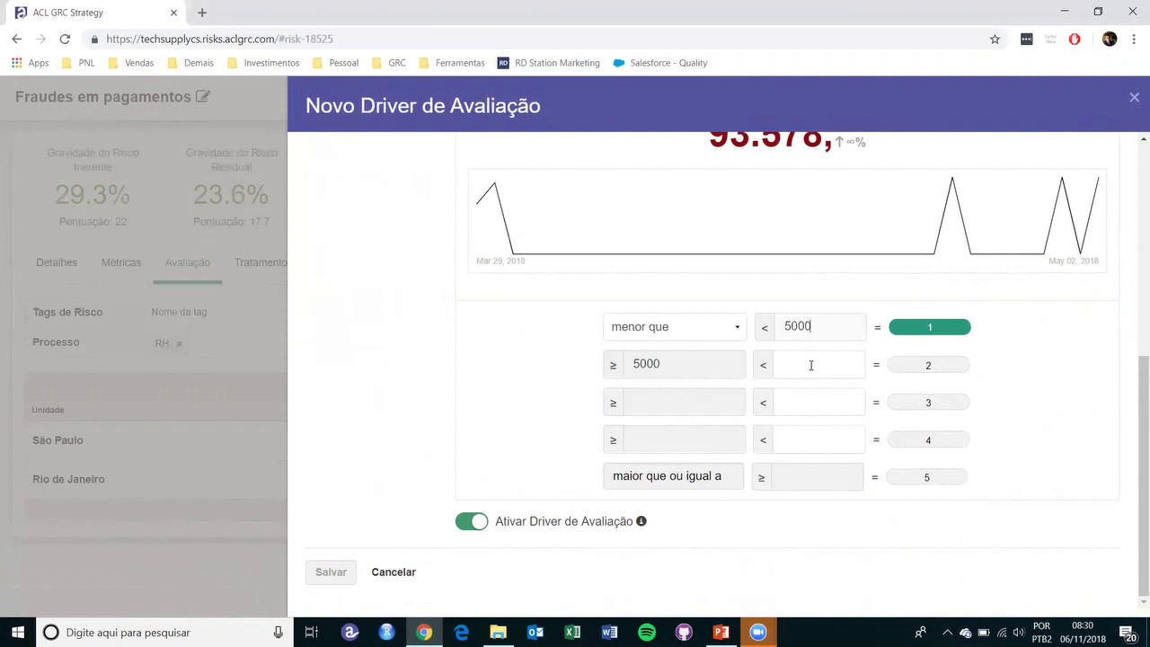
click(810, 364)
text(1)
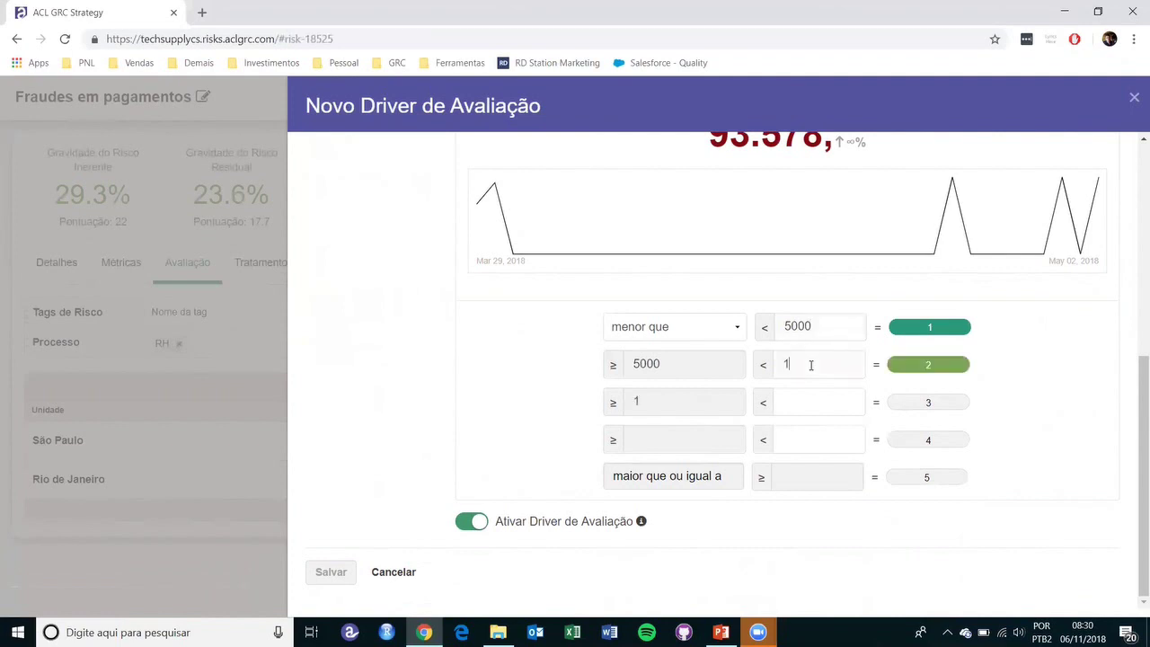
text(5--)
key(BackSpace)
key(BackSpace)
text(5000)
click(798, 392)
text(30000)
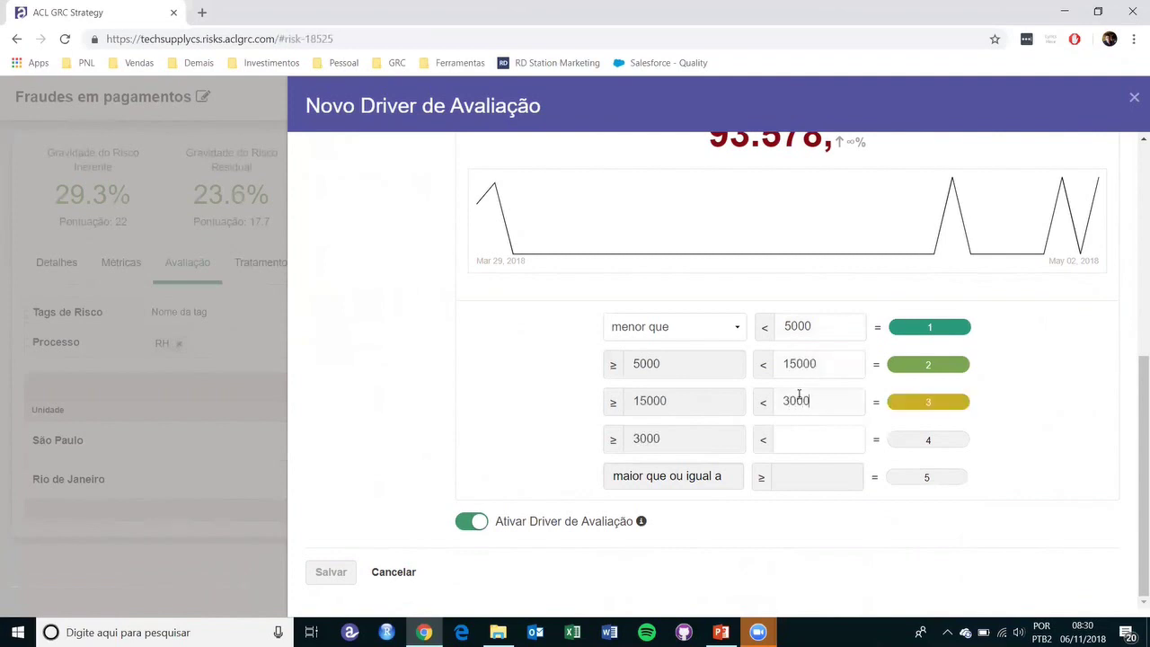
click(811, 429)
text(4)
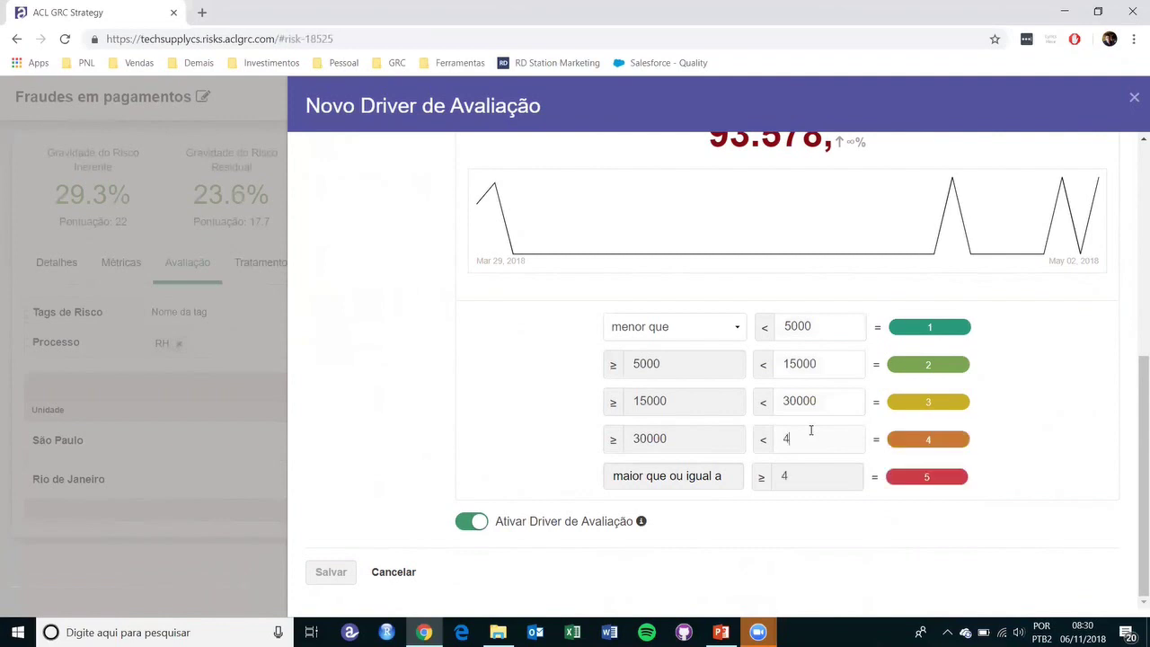
text(2000)
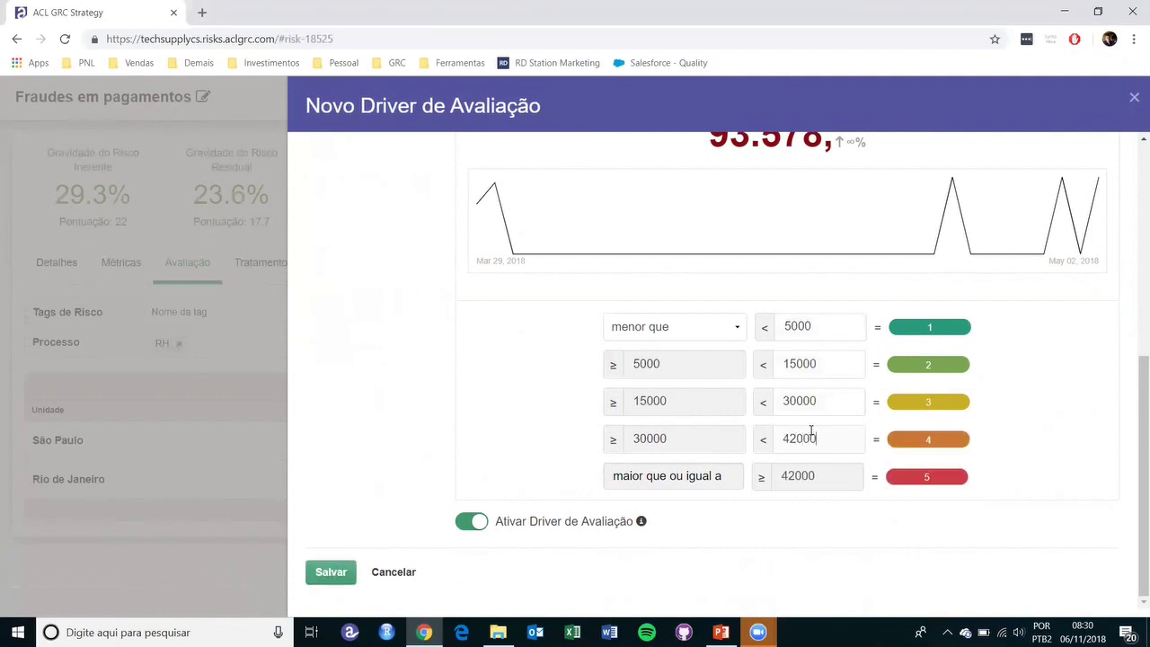
click(330, 572)
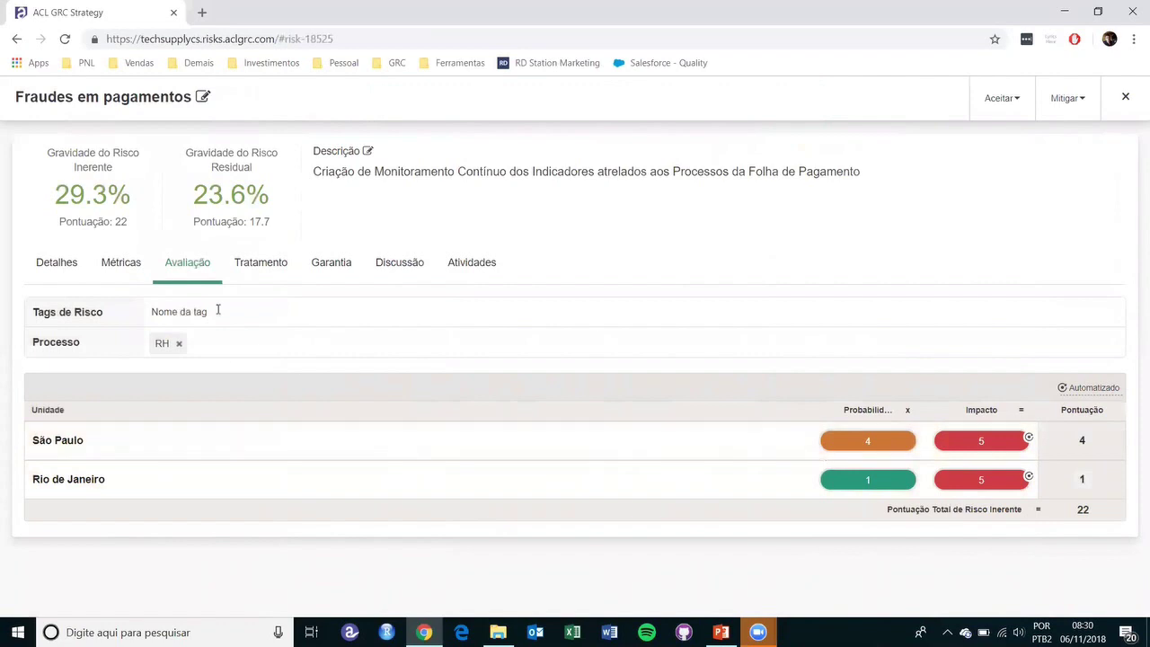
- Move via Métricas and Avaliação to the Tratamento table, totalling 17.7 residual
click(117, 267)
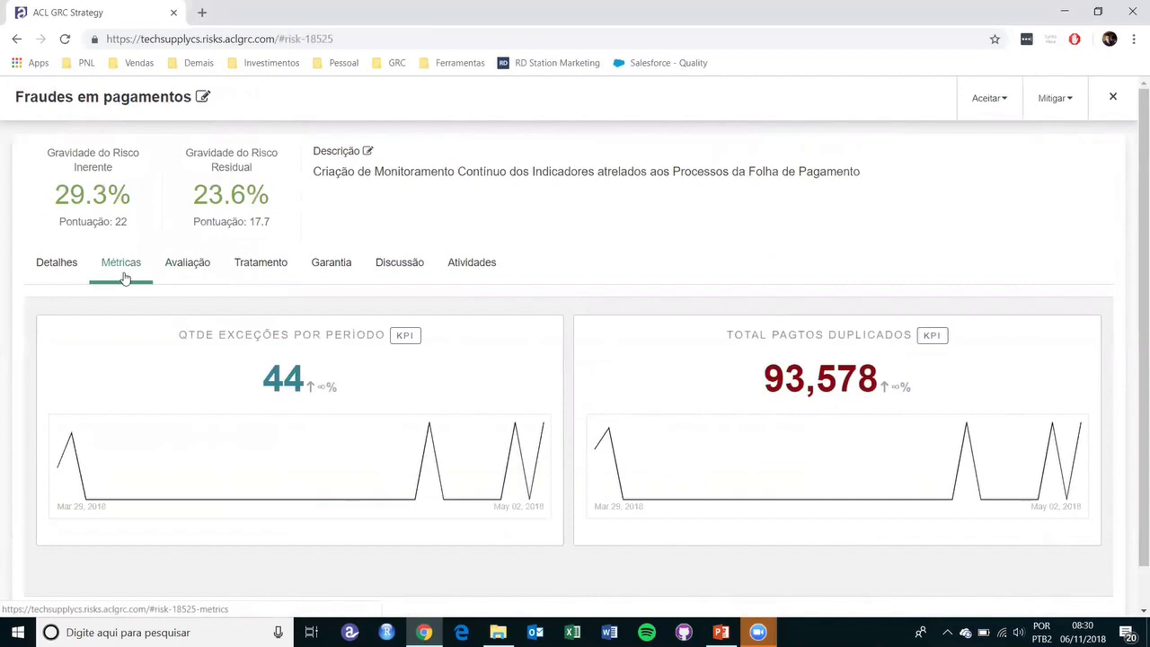
click(186, 277)
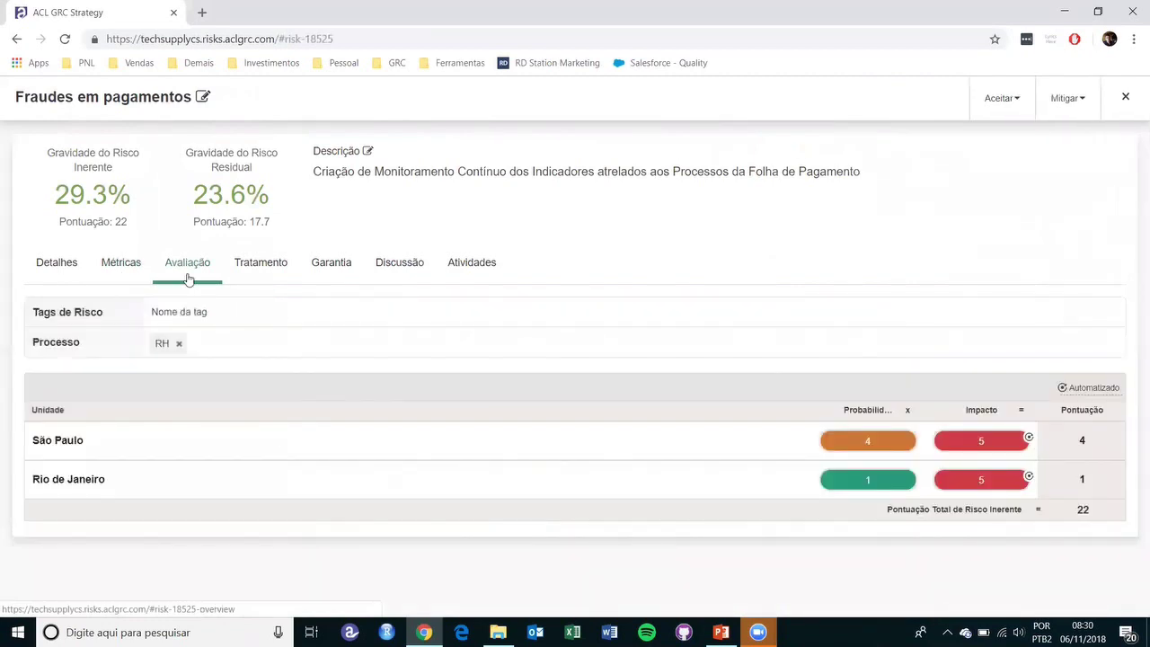
click(265, 277)
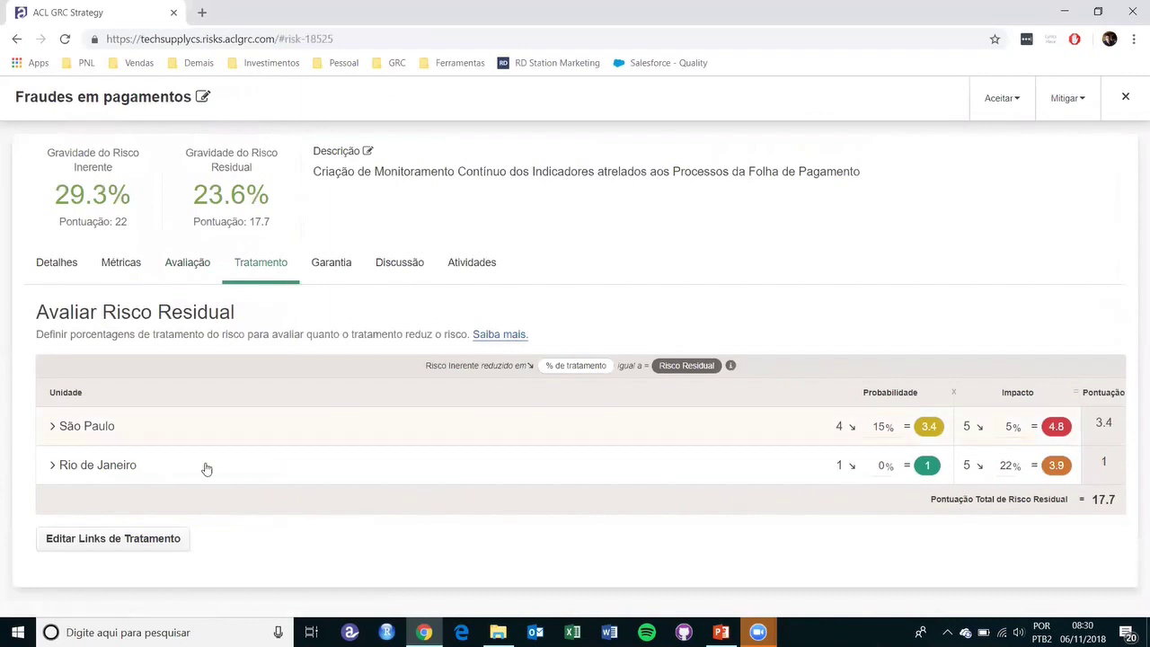
- Expand São Paulo's treatments and, in the link editor, expand Controles Internos - Matriz de Riscos e Controles
click(51, 428)
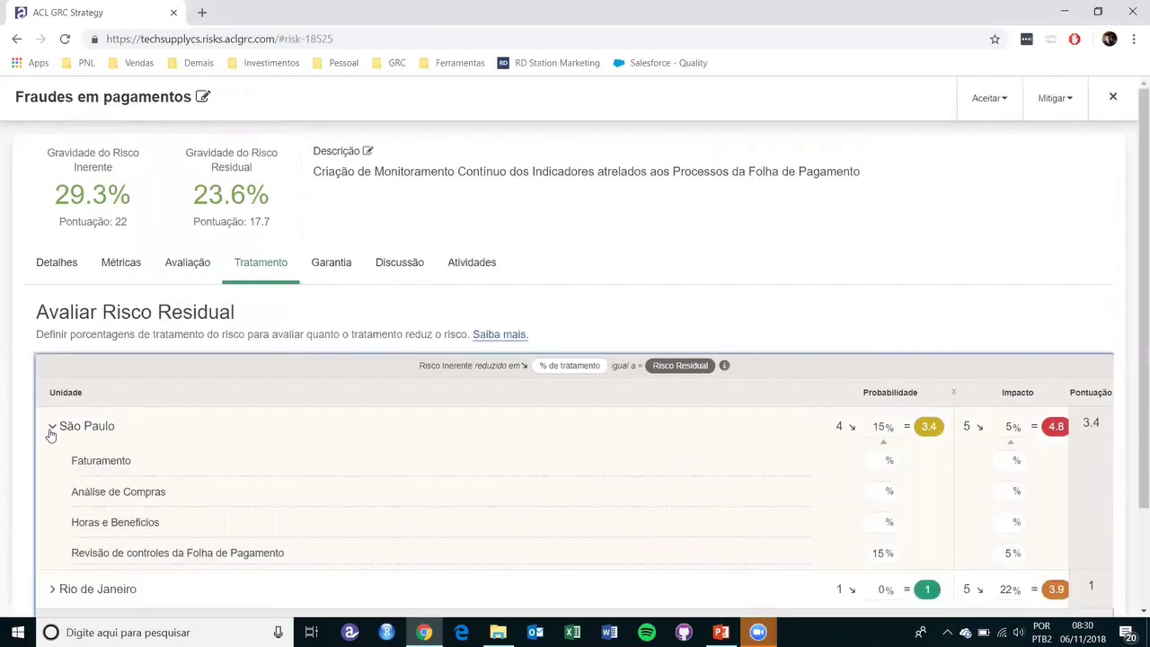
scroll(51, 435, down, 3)
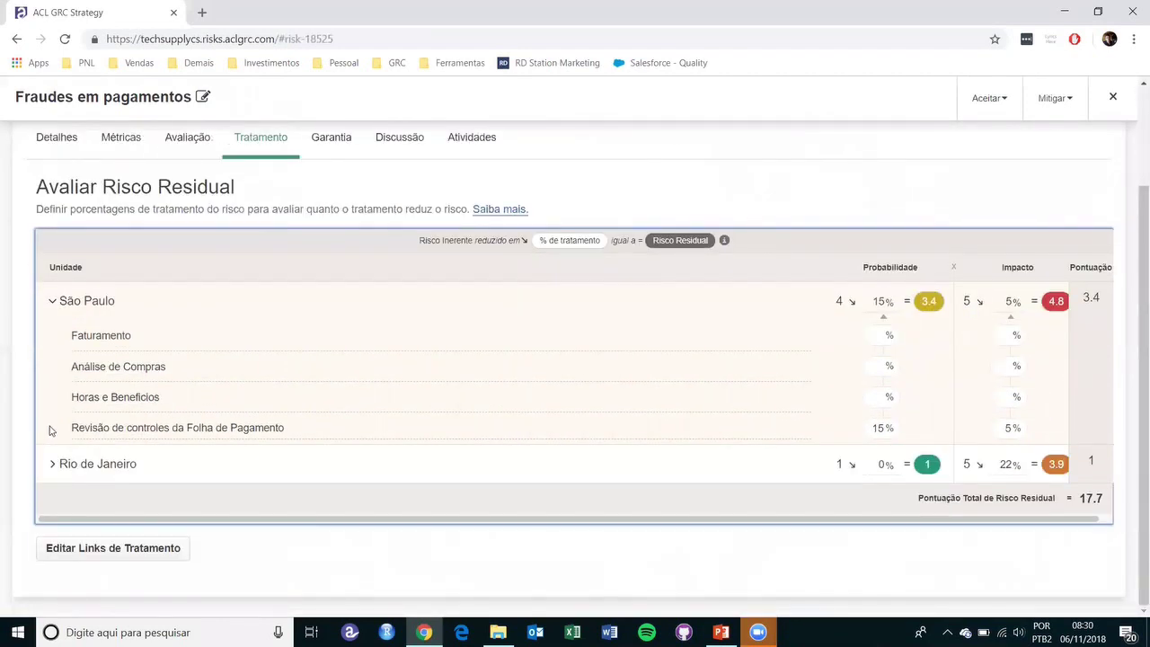
click(153, 557)
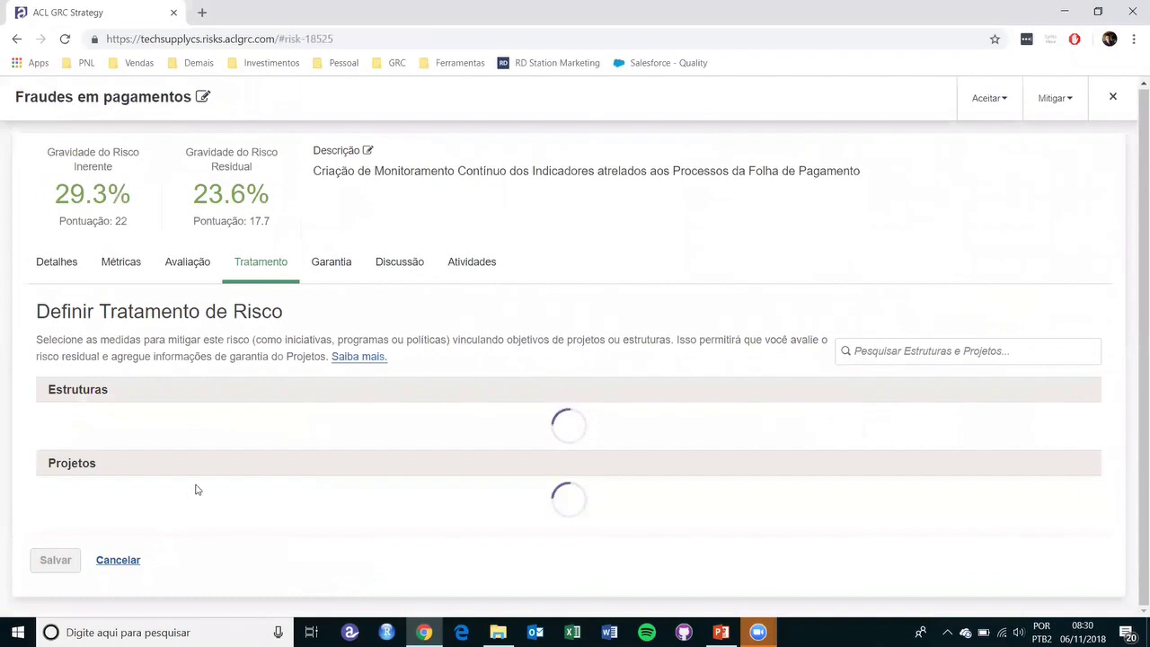
scroll(275, 459, down, 2)
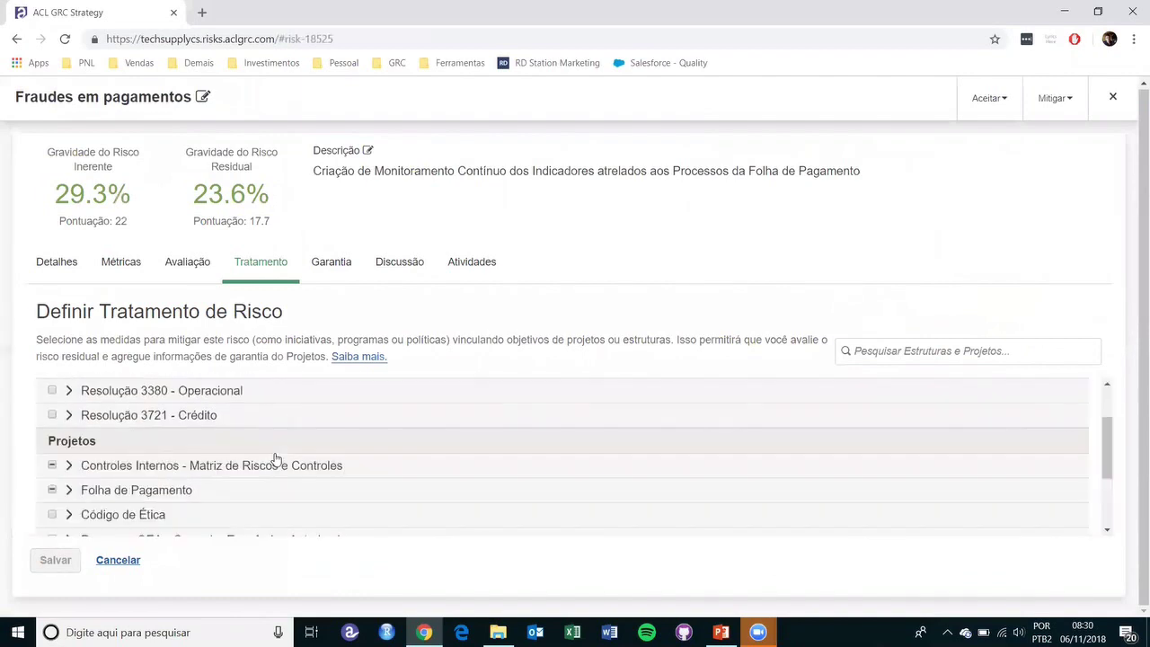
scroll(275, 459, down, 2)
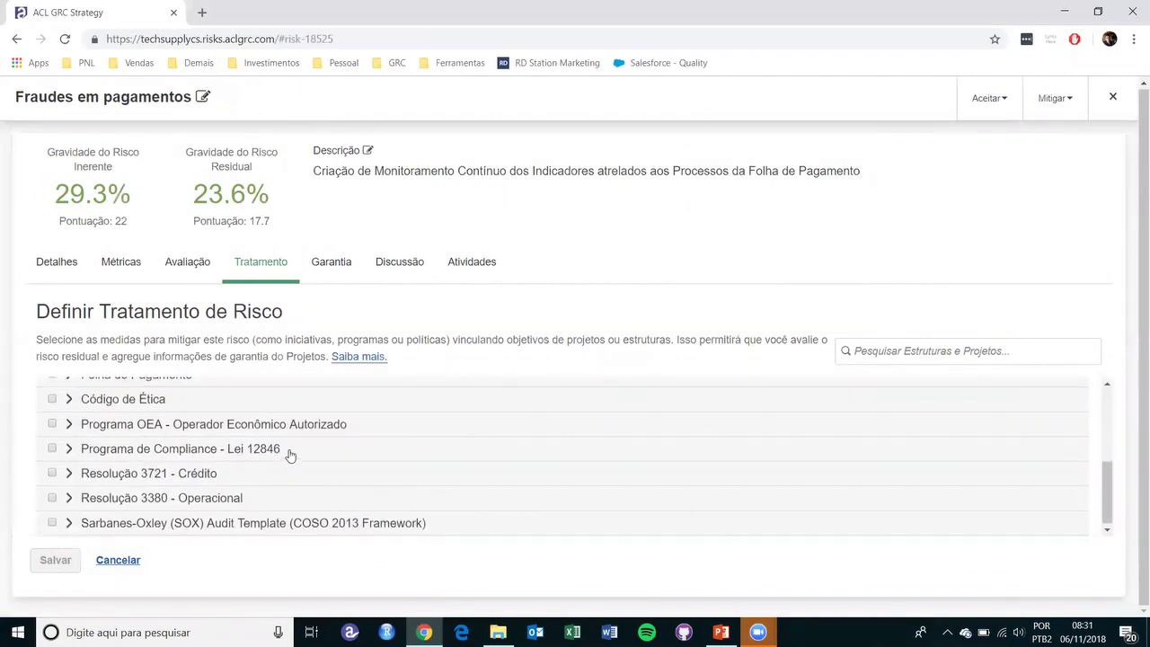
scroll(290, 454, up, 1)
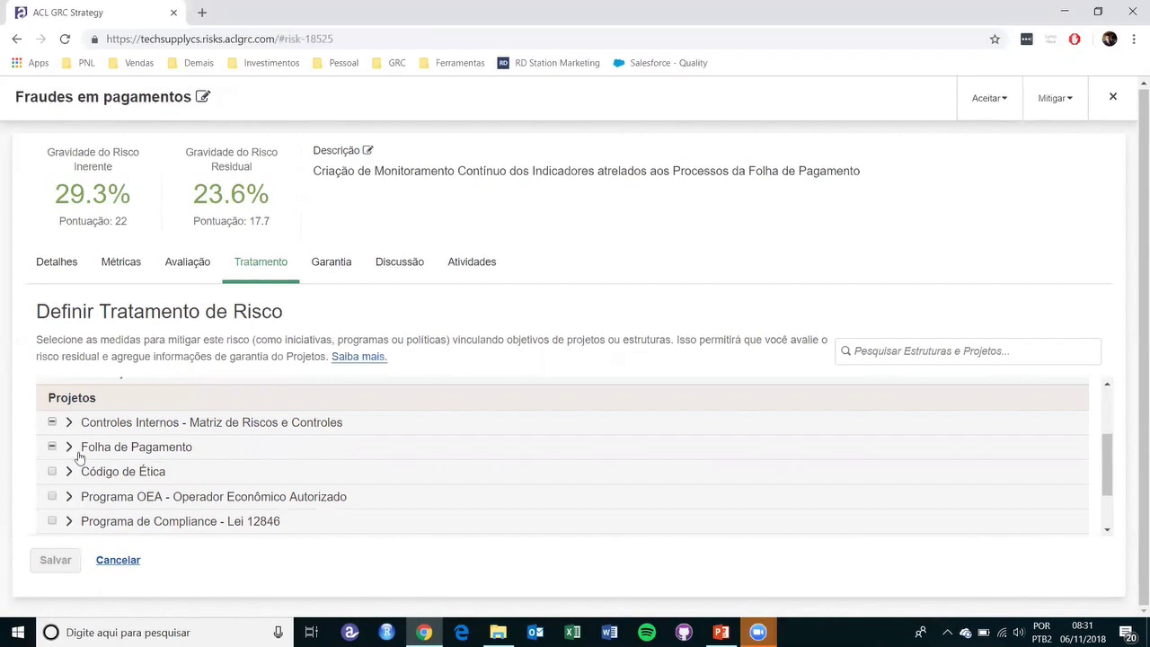
click(70, 424)
scroll(179, 503, down, 2)
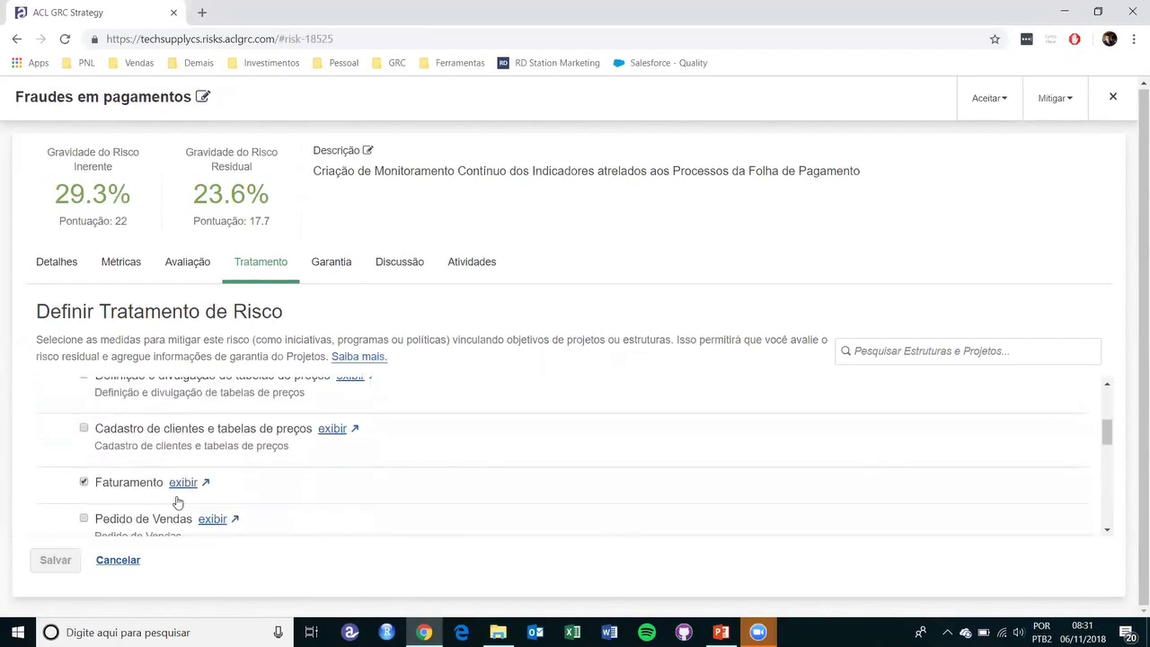
- Discard the link edits and expand São Paulo's and Rio de Janeiro's treatment breakdowns
click(118, 559)
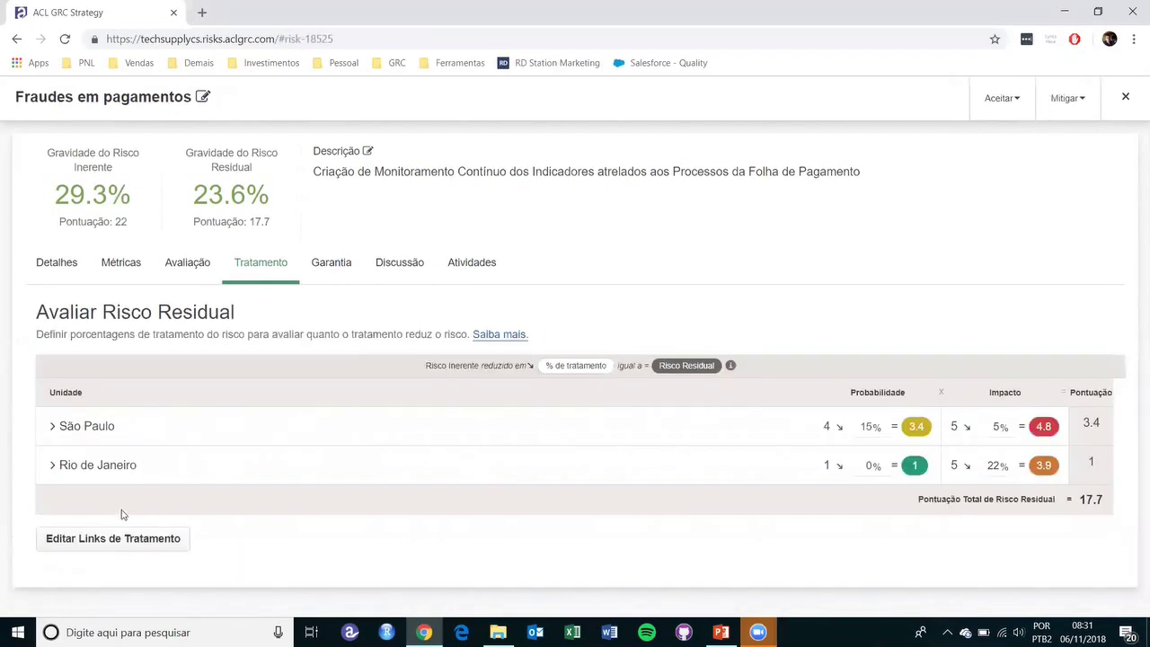
click(52, 426)
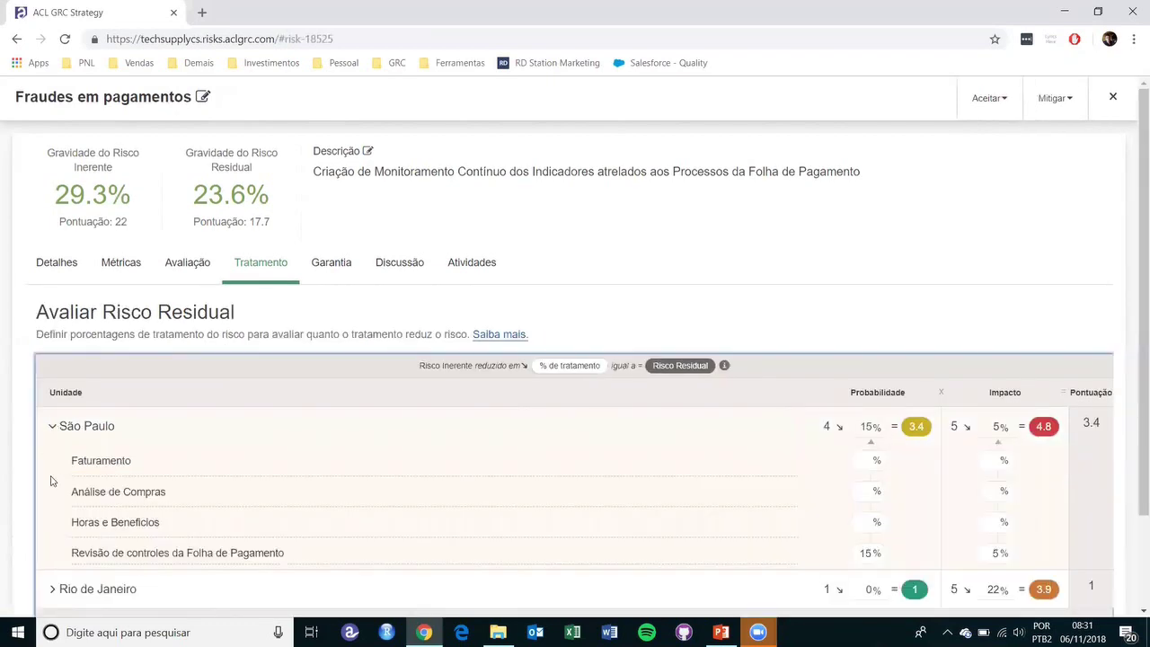
click(54, 590)
scroll(78, 521, down, 2)
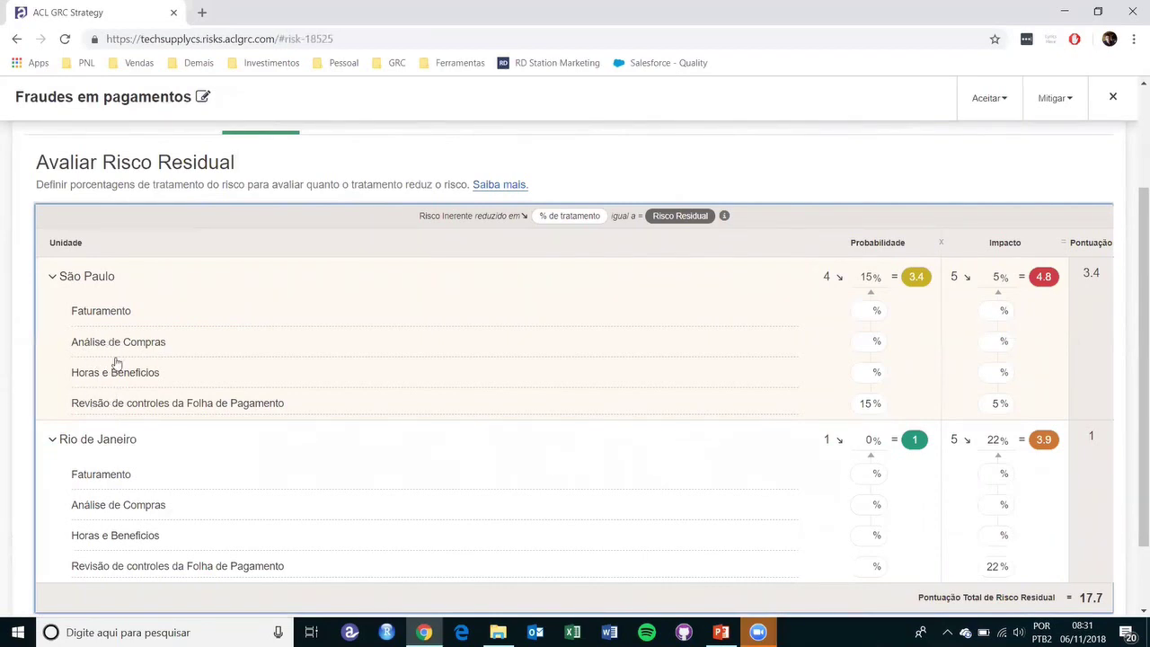
- Give São Paulo's Faturamento and Análise de Compras a 55% probability reduction, cutting residual risk to 12.8%
click(860, 314)
scroll(570, 344, up, 2)
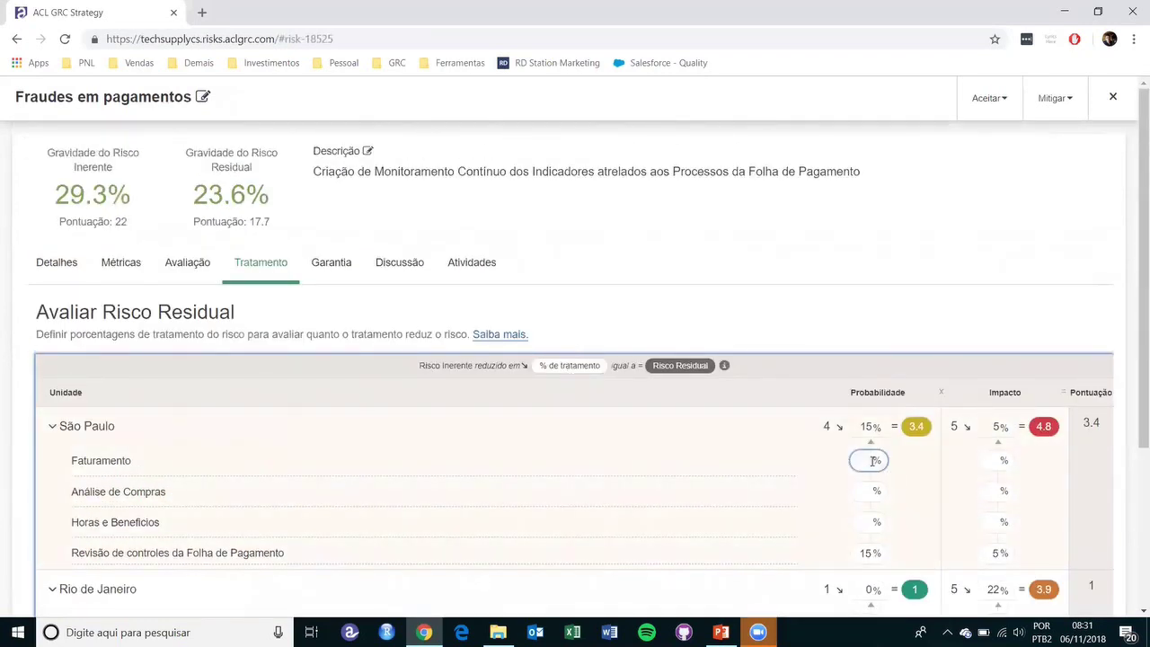
text(55)
click(864, 493)
text(55)
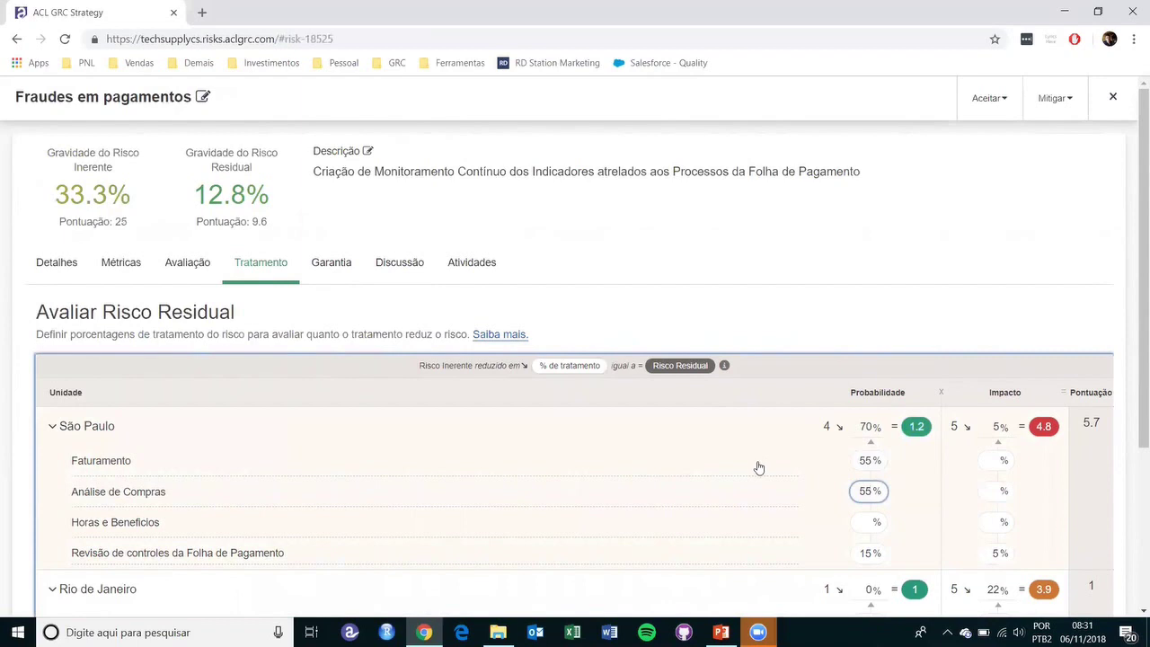
scroll(759, 468, down, 1)
scroll(759, 468, down, 1)
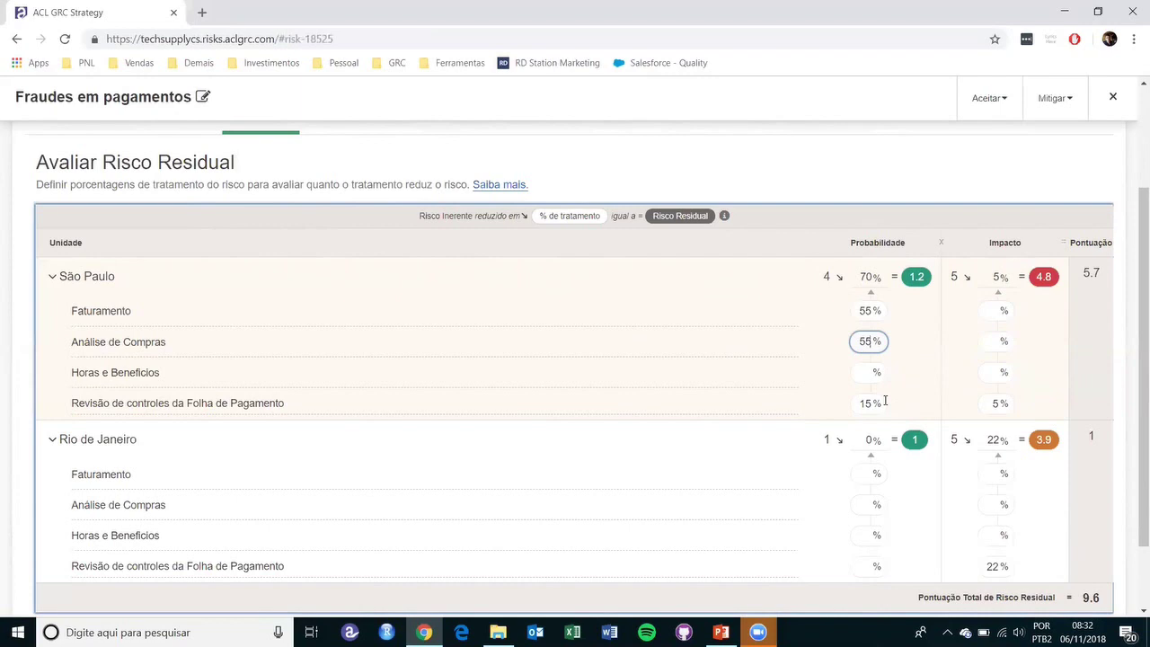
scroll(885, 401, down, 1)
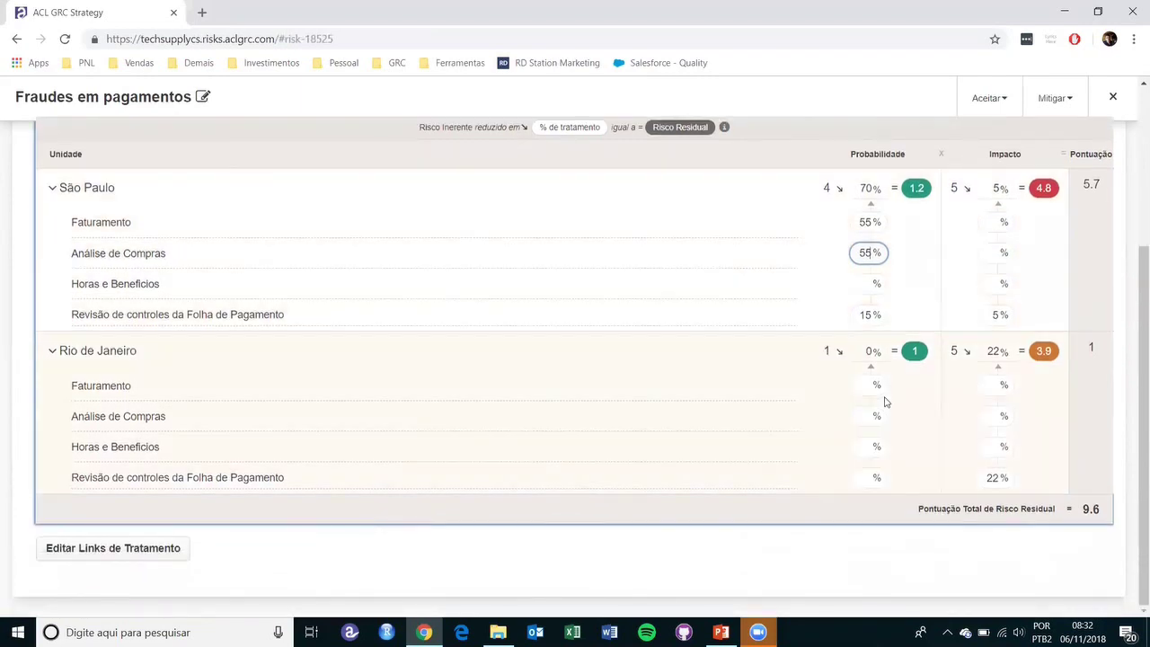
scroll(885, 400, up, 3)
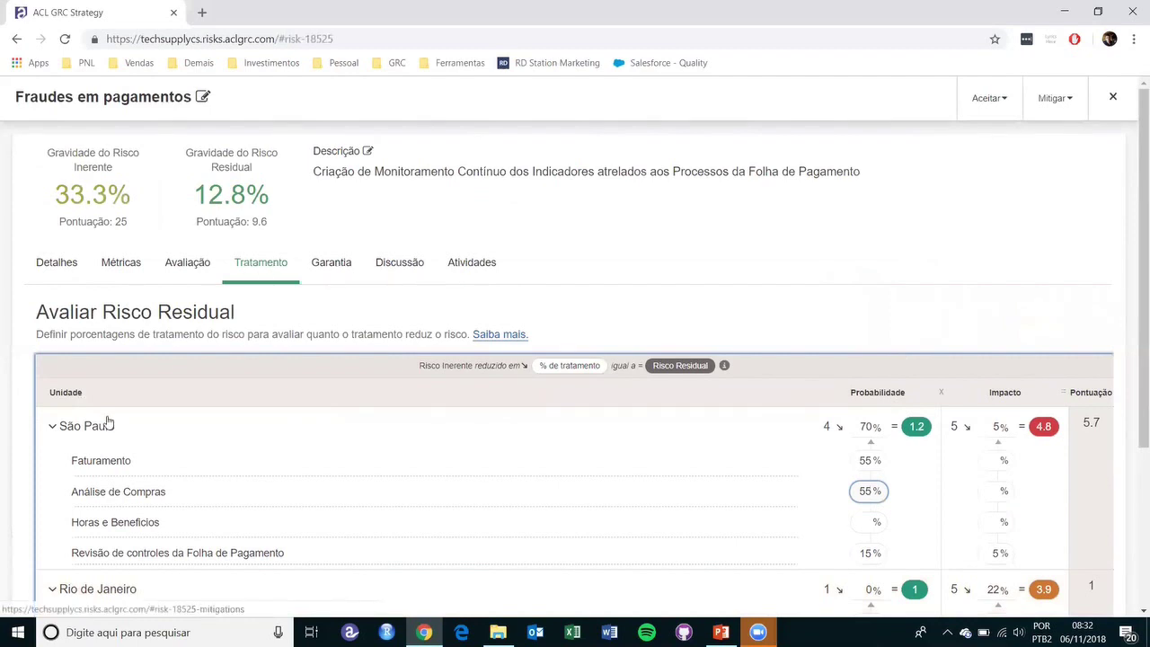
scroll(150, 470, down, 1)
scroll(150, 471, down, 1)
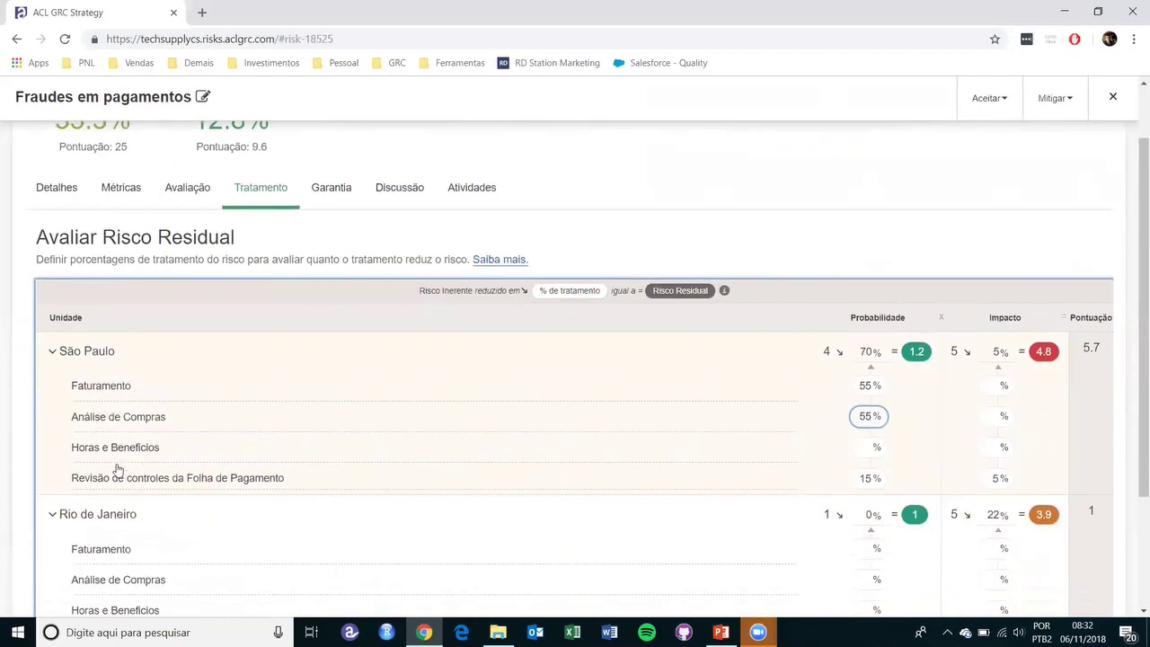
click(320, 195)
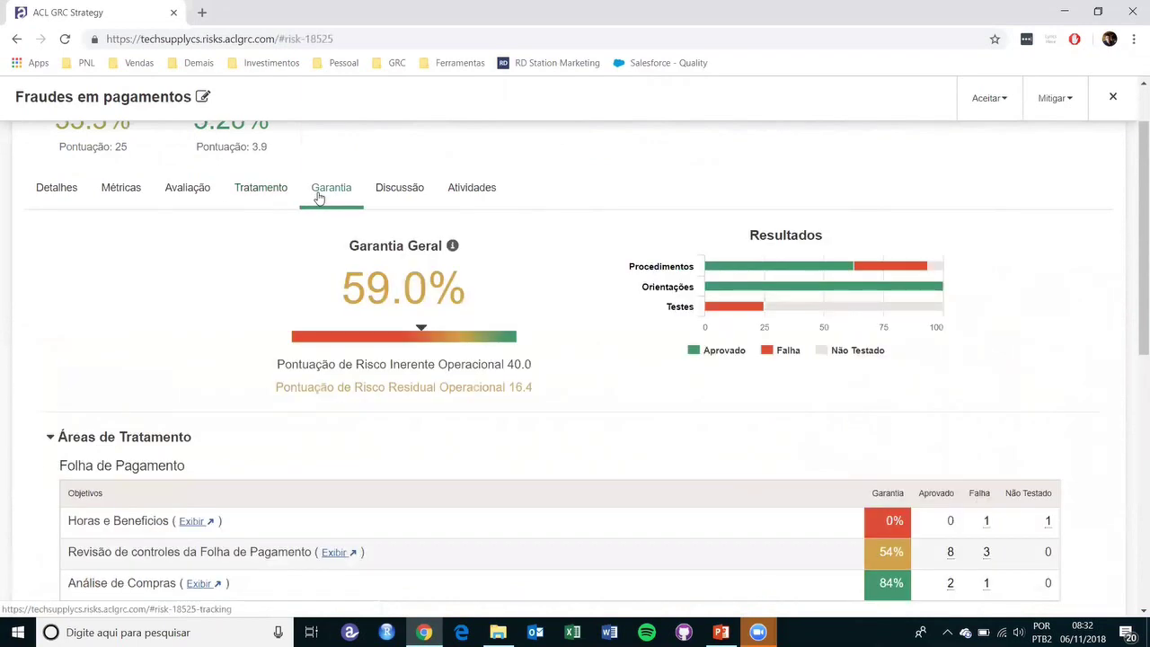
scroll(190, 282, down, 2)
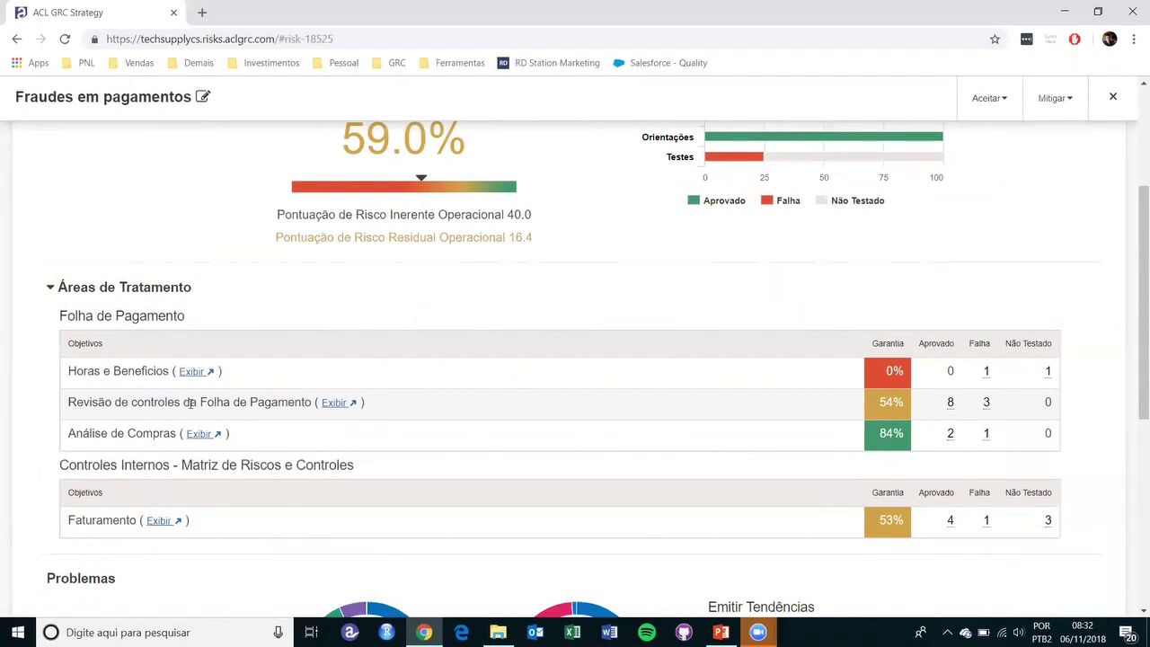
drag(107, 434, 143, 434)
drag(68, 370, 165, 435)
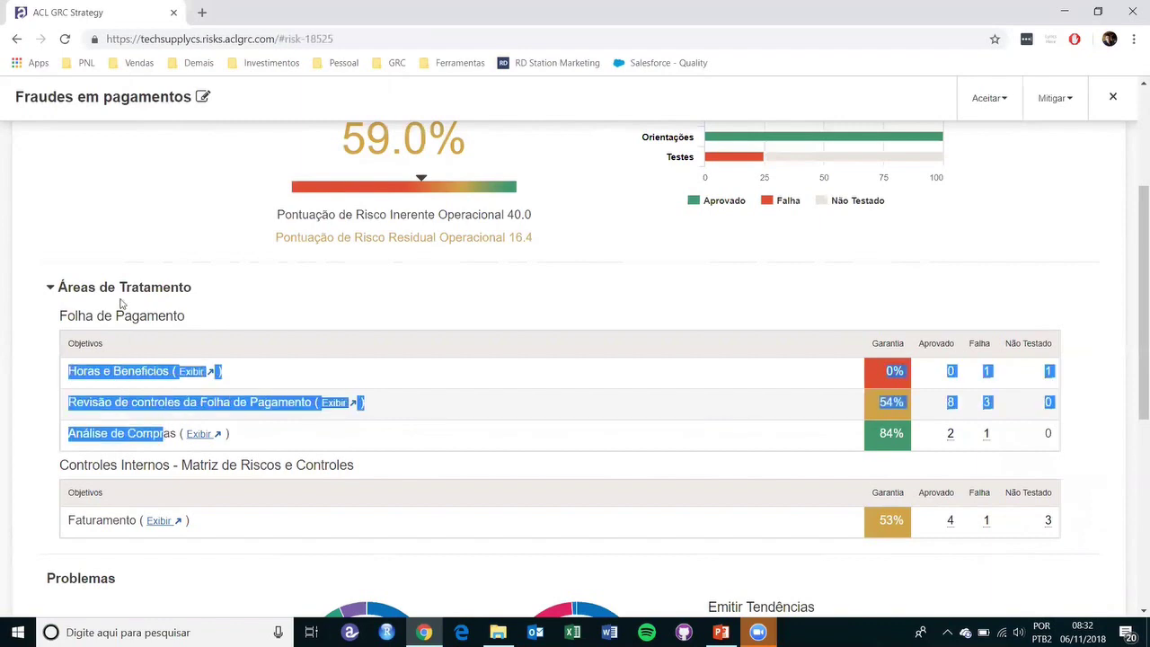
drag(67, 315, 159, 315)
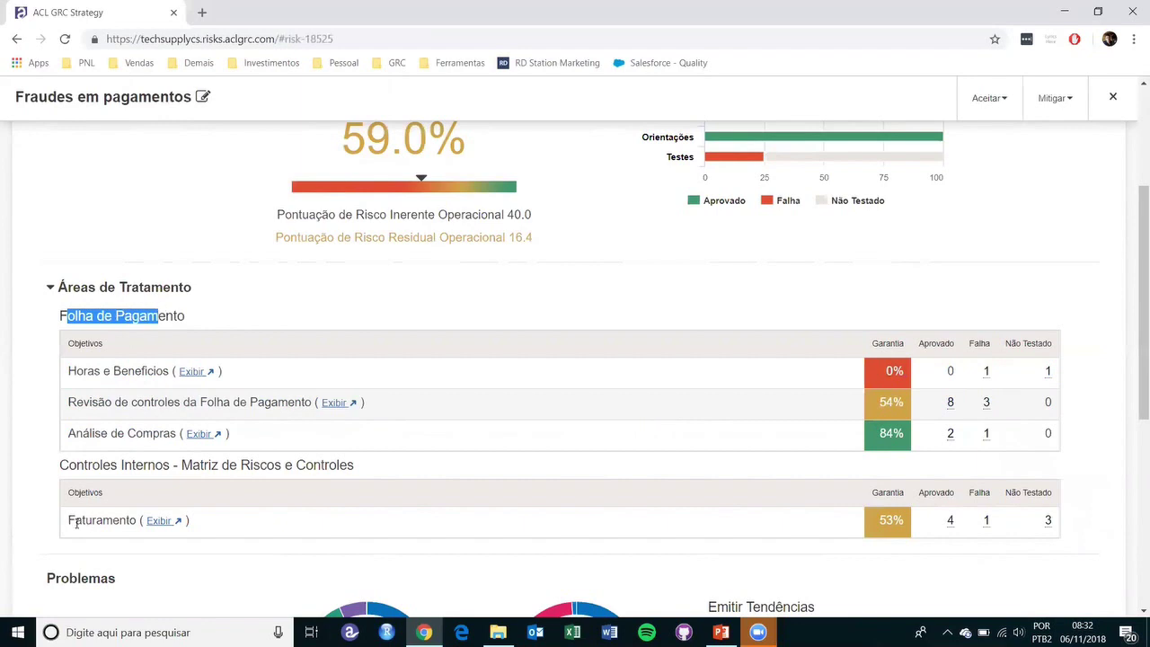
drag(70, 522, 135, 532)
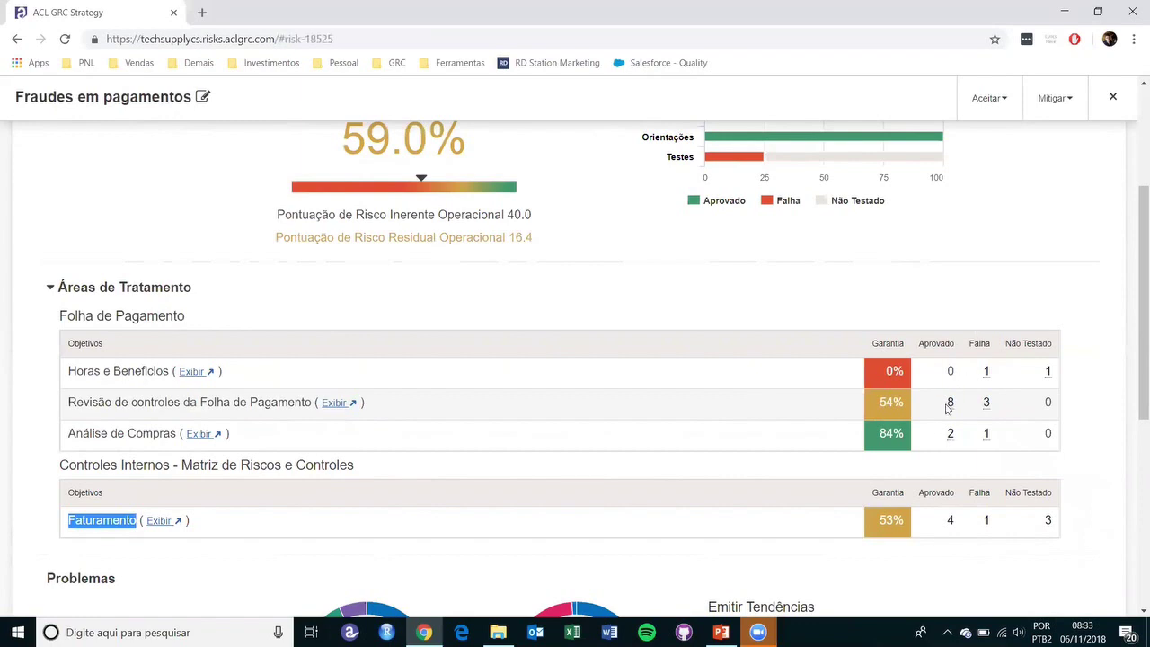
click(950, 408)
double_click(950, 404)
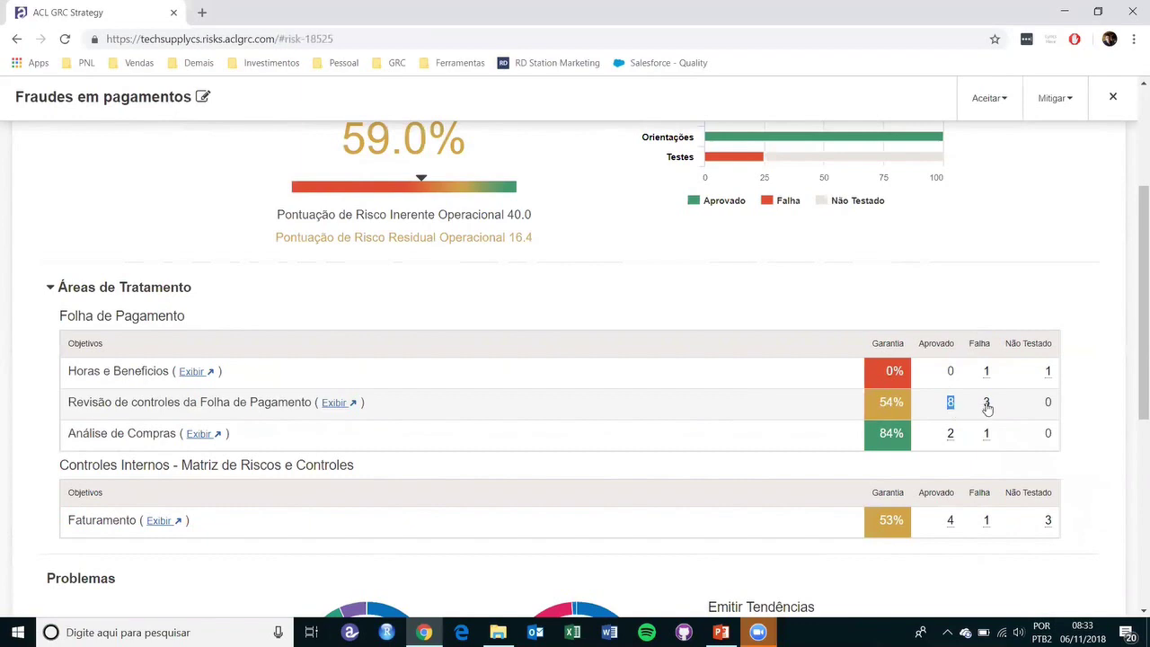
double_click(987, 406)
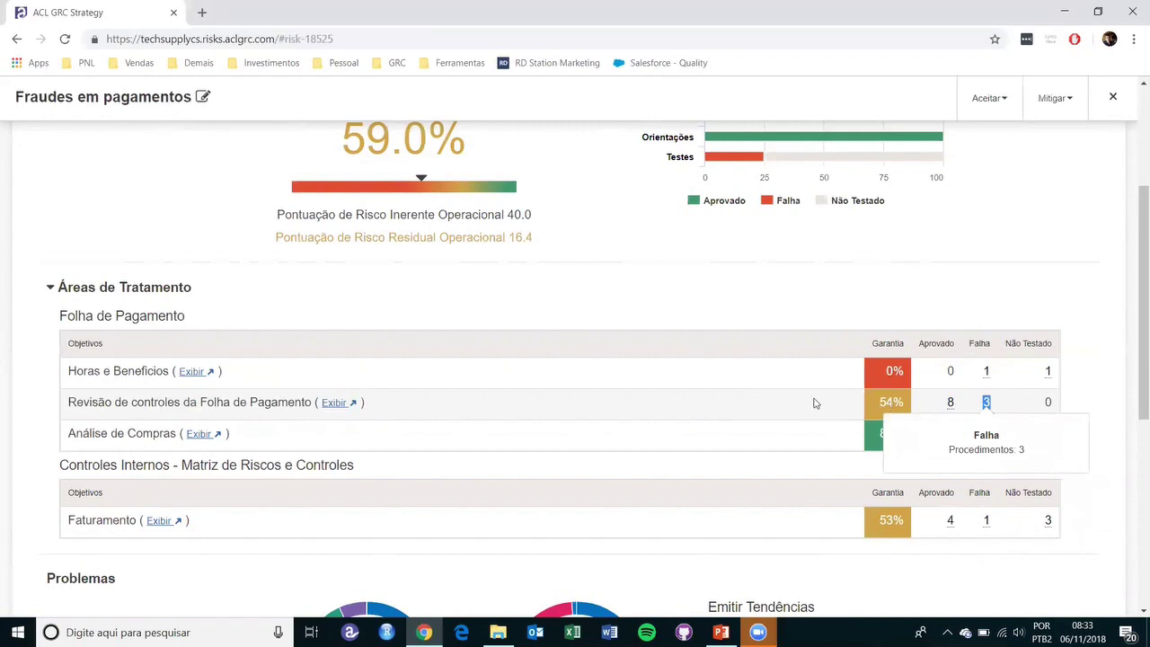
scroll(751, 307, up, 1)
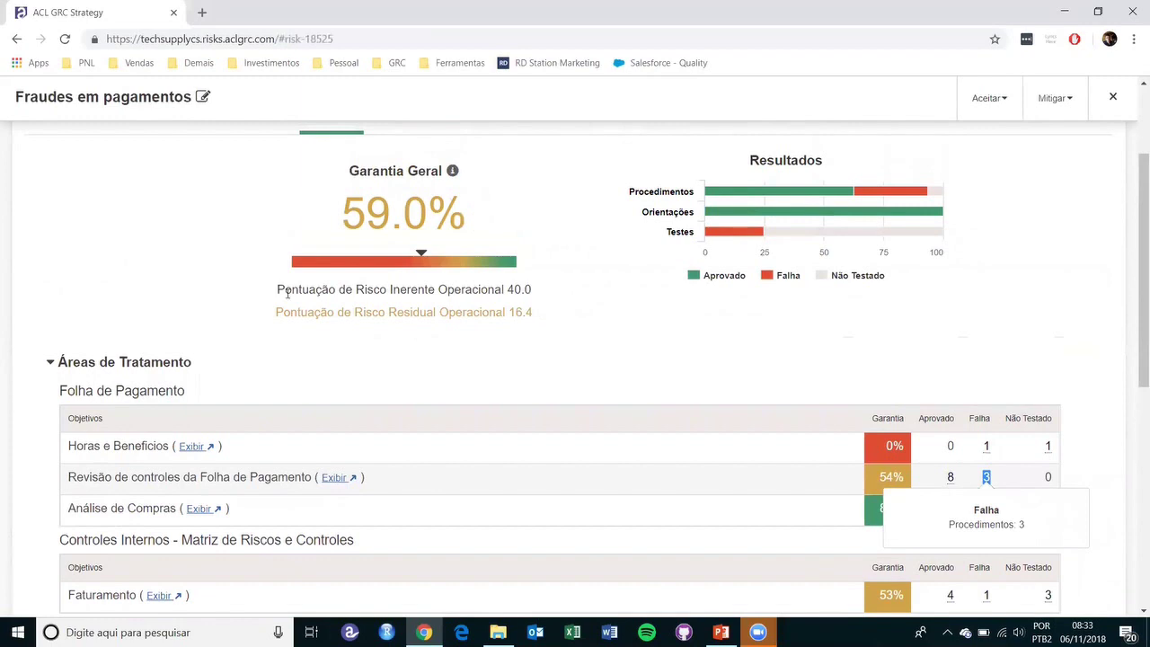
click(768, 357)
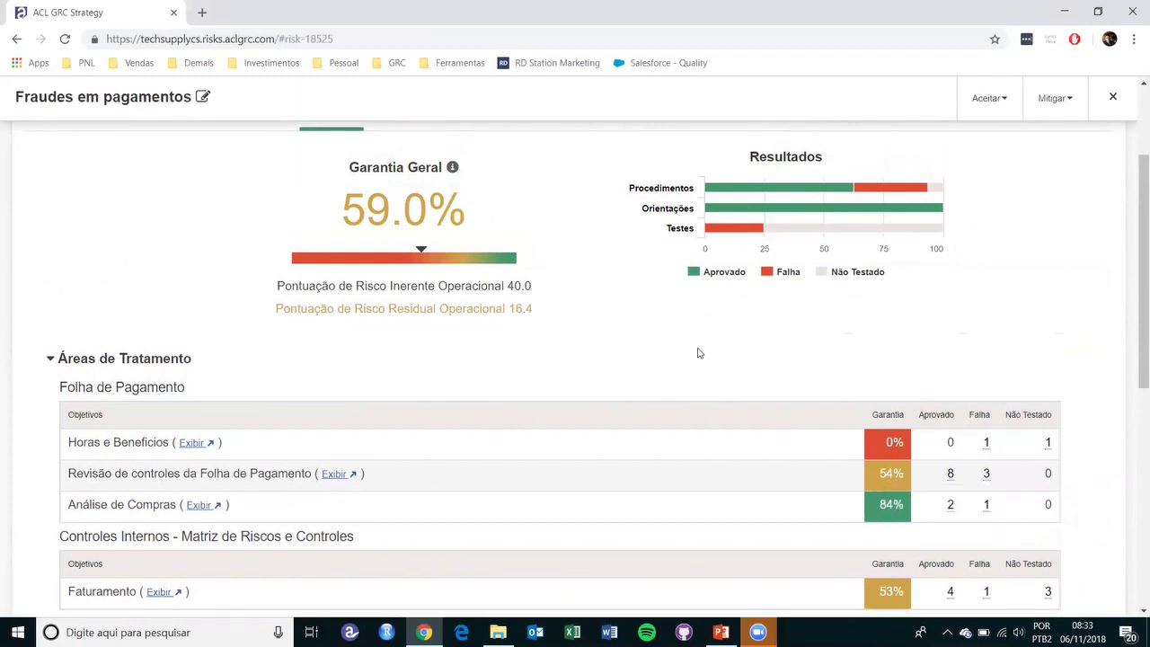
scroll(697, 349, down, 1)
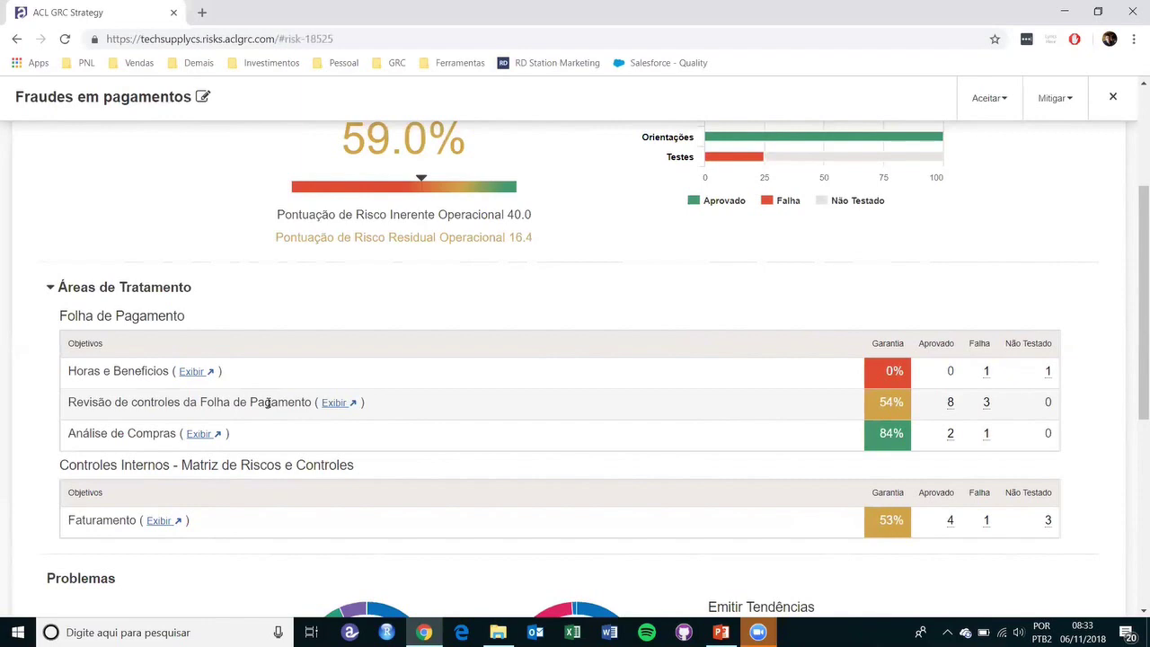
drag(285, 215, 519, 214)
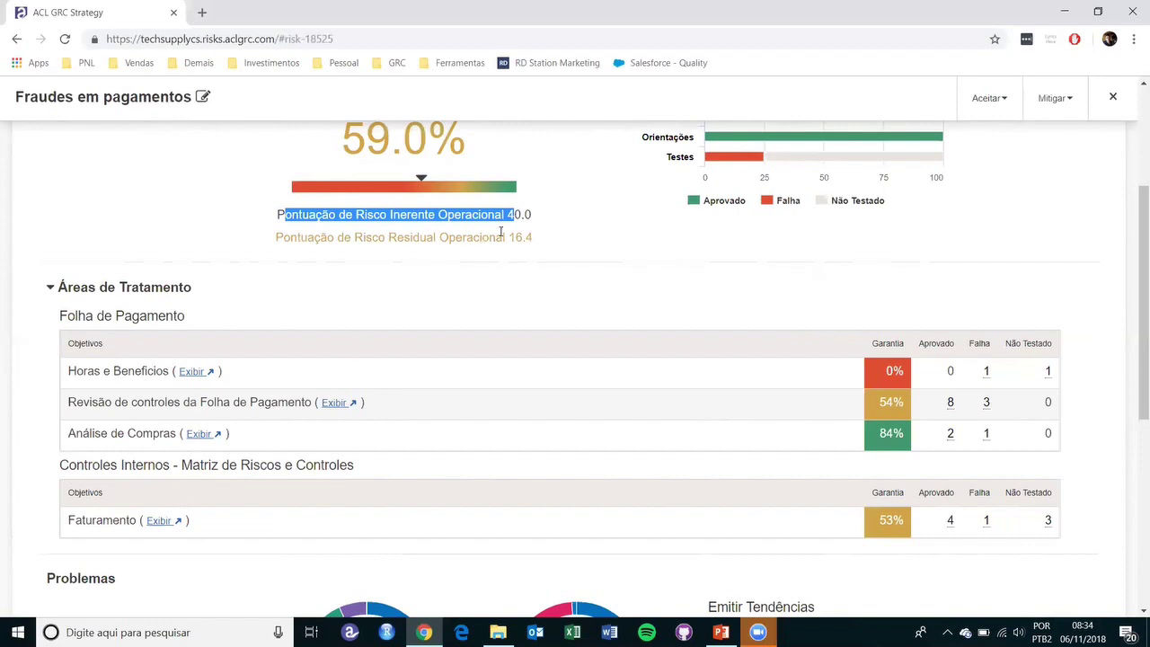
click(510, 215)
drag(509, 215, 535, 214)
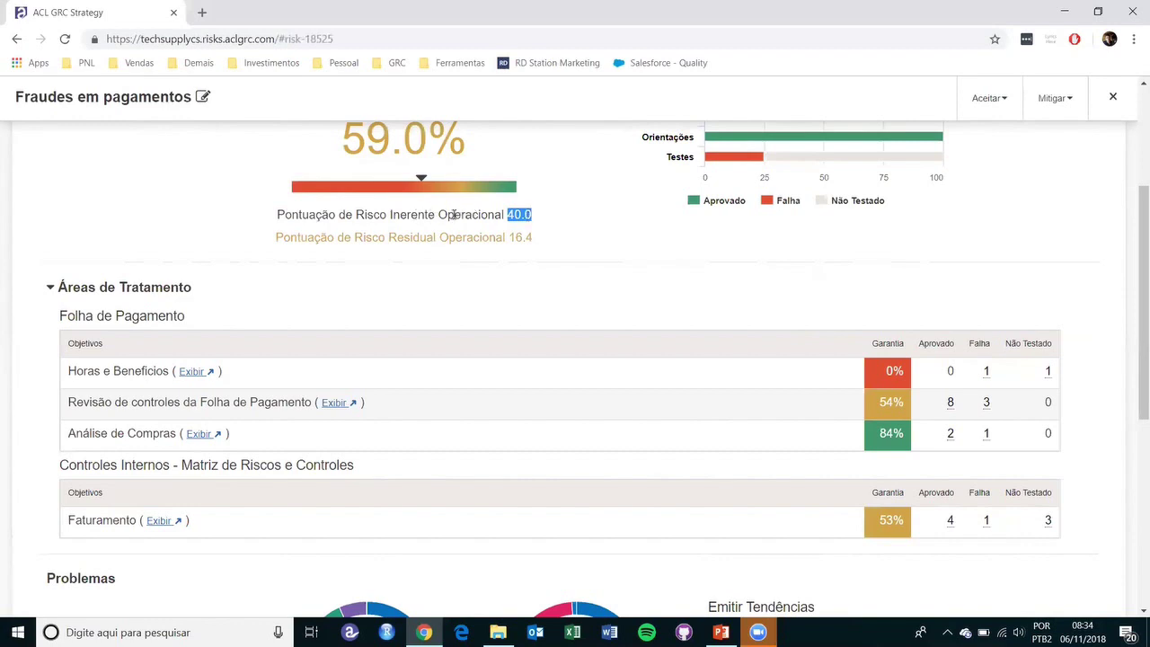
drag(283, 238, 479, 236)
scroll(423, 303, up, 3)
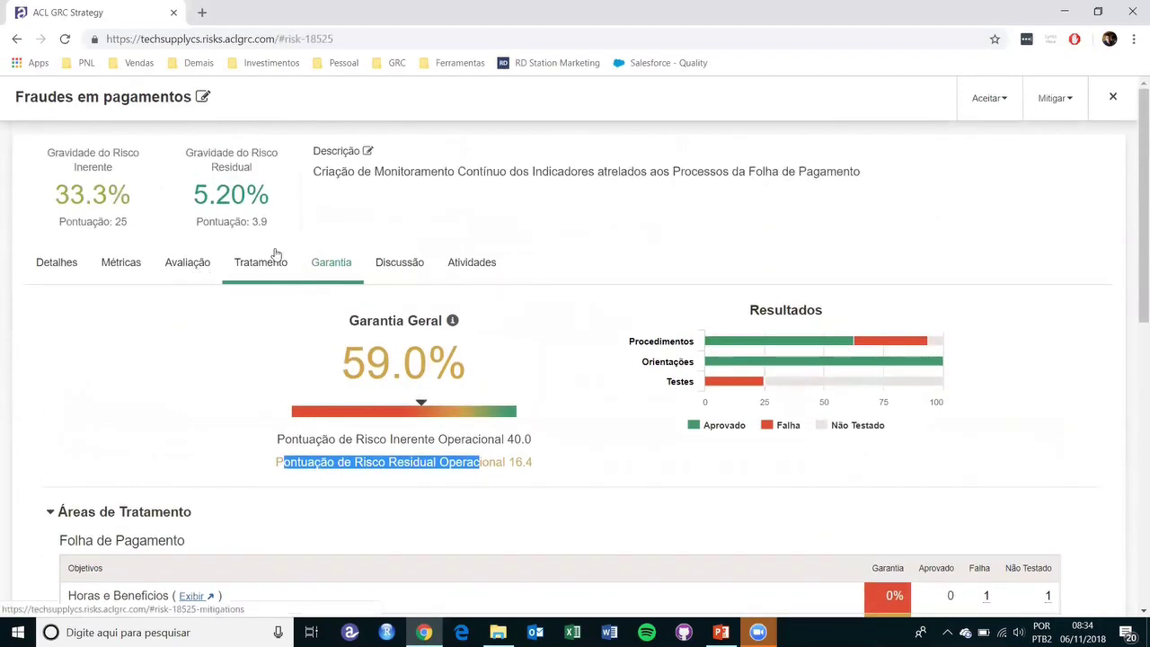
scroll(331, 446, down, 2)
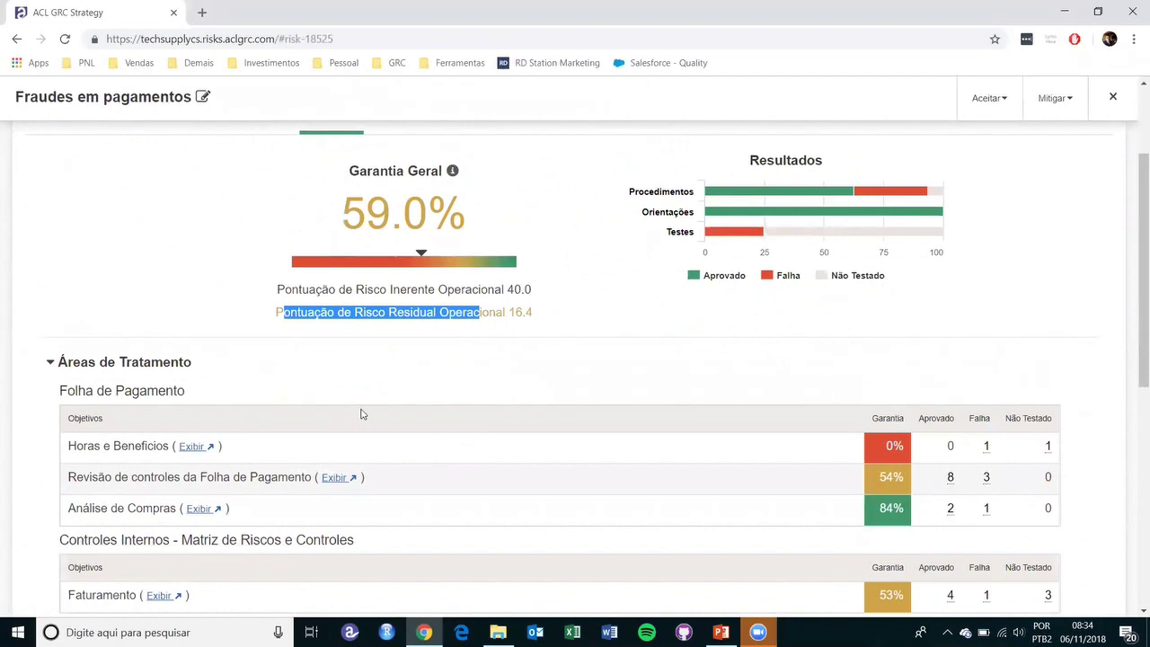
scroll(363, 412, down, 1)
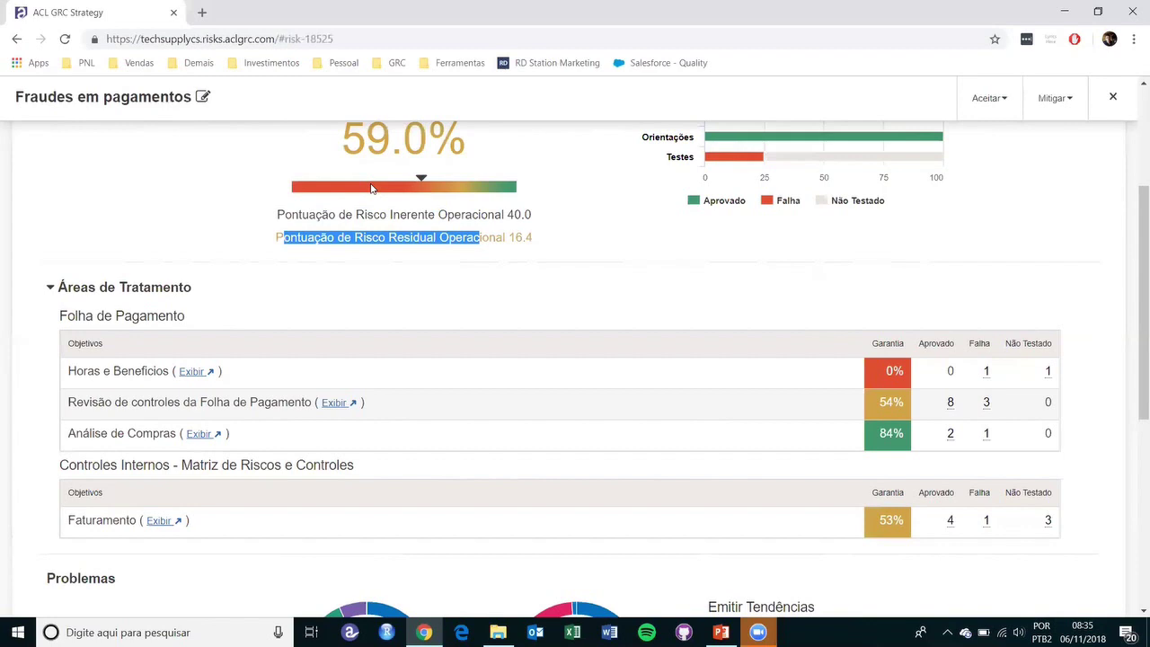
scroll(259, 340, down, 2)
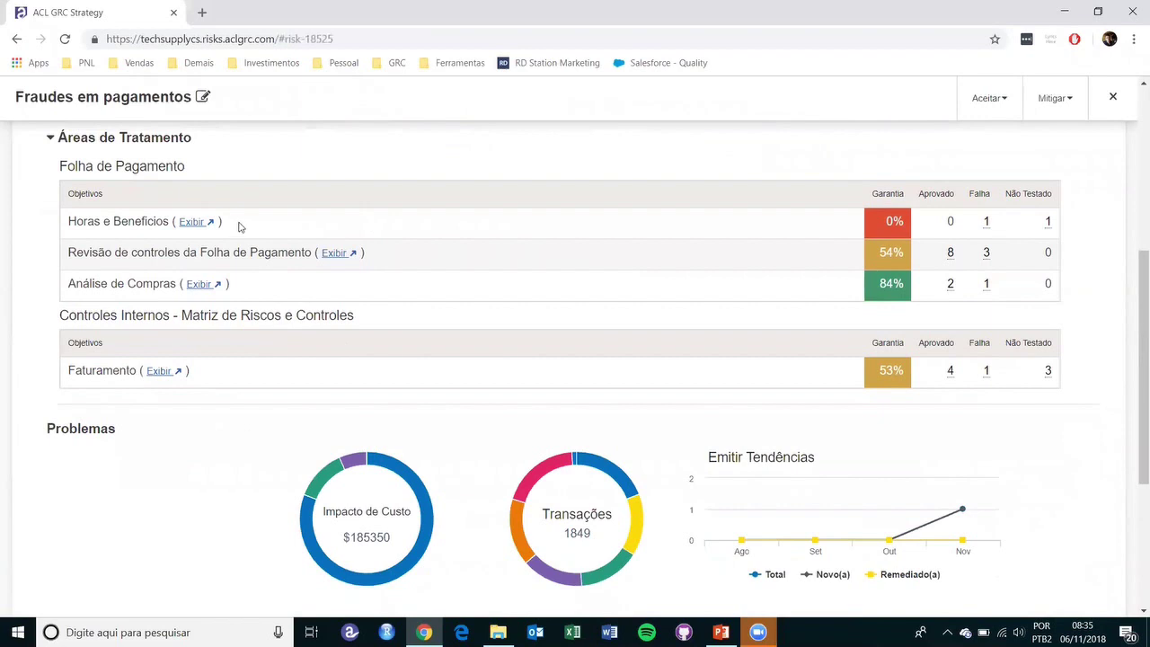
scroll(288, 494, down, 2)
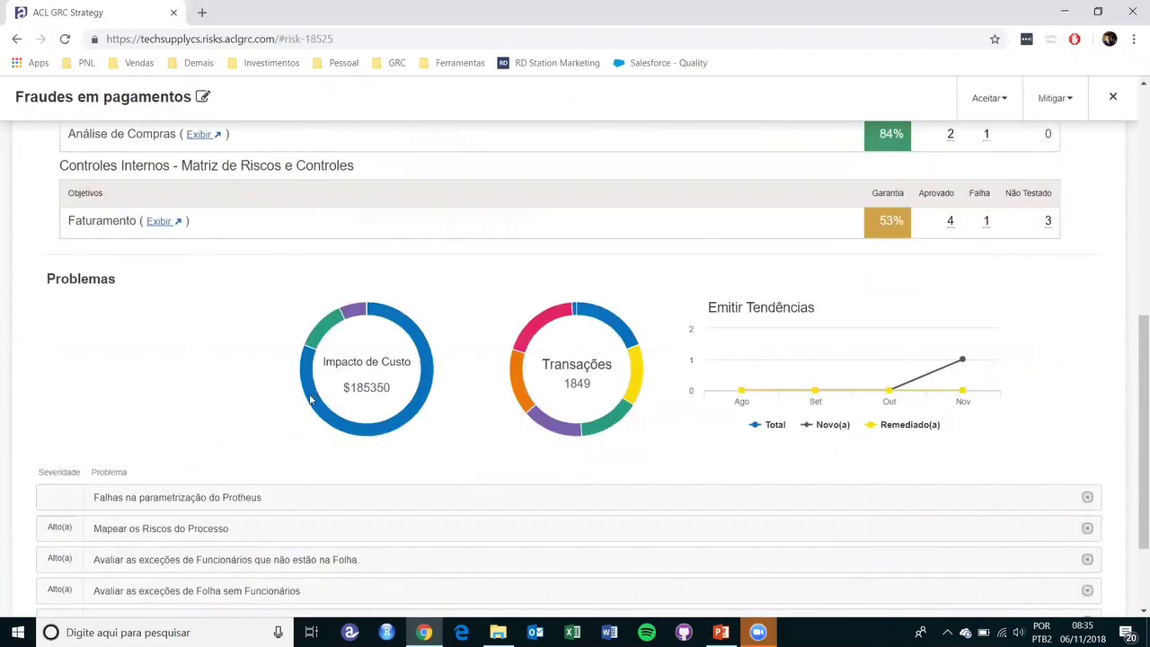
mouse_move(359, 431)
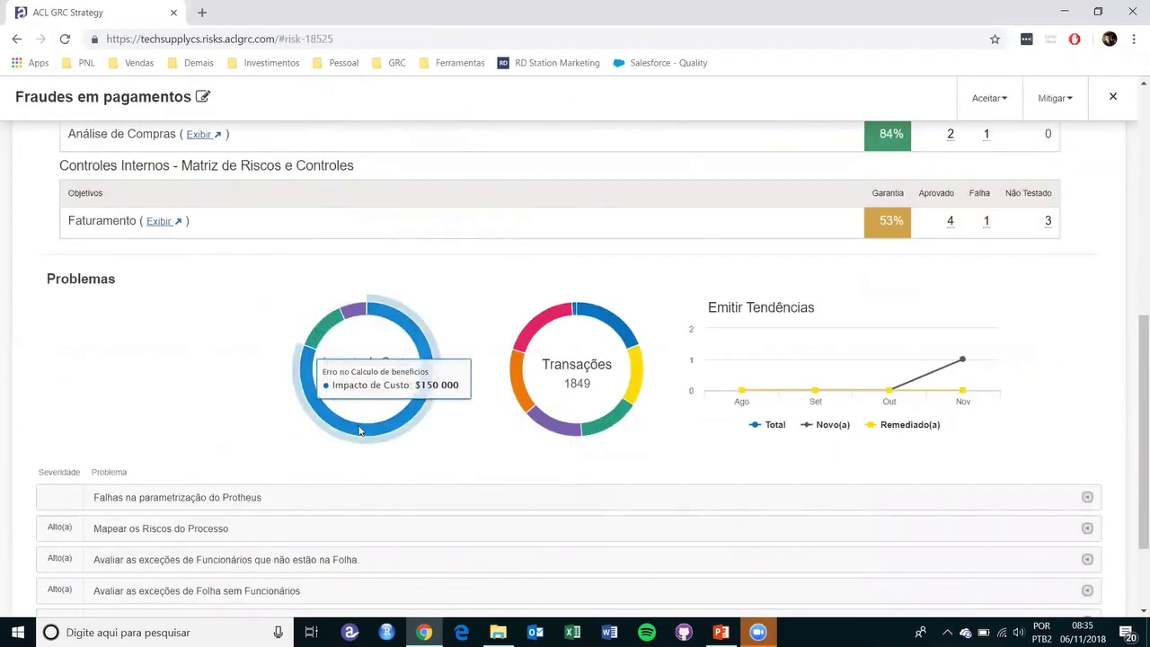
scroll(260, 392, down, 2)
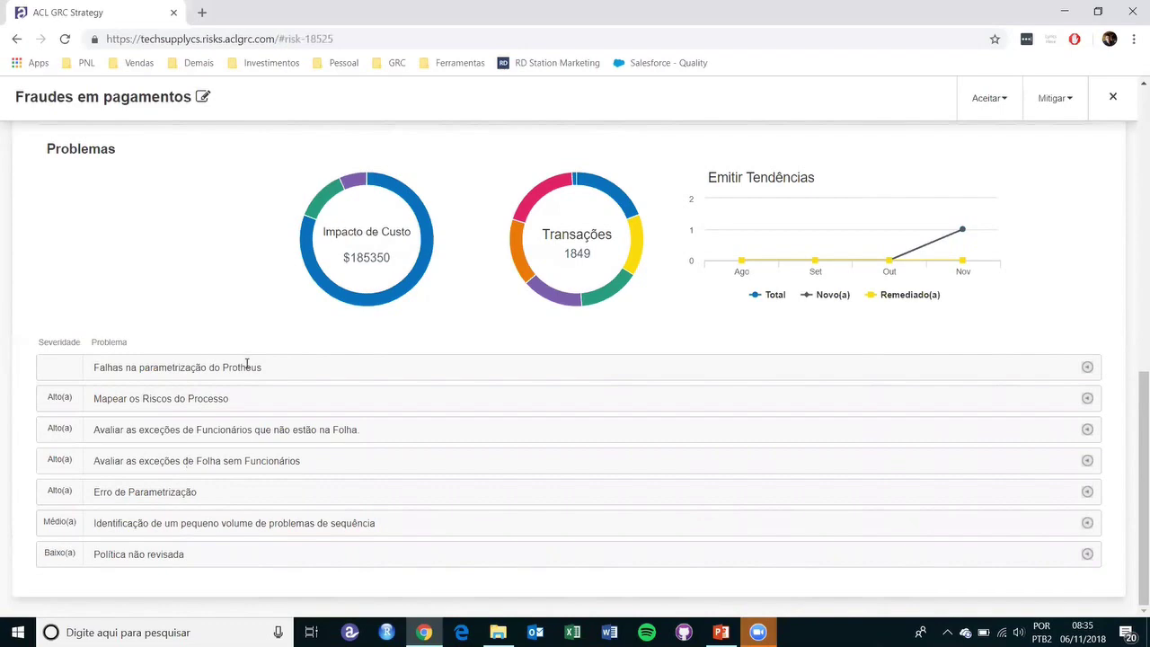
scroll(291, 446, up, 2)
scroll(291, 446, up, 4)
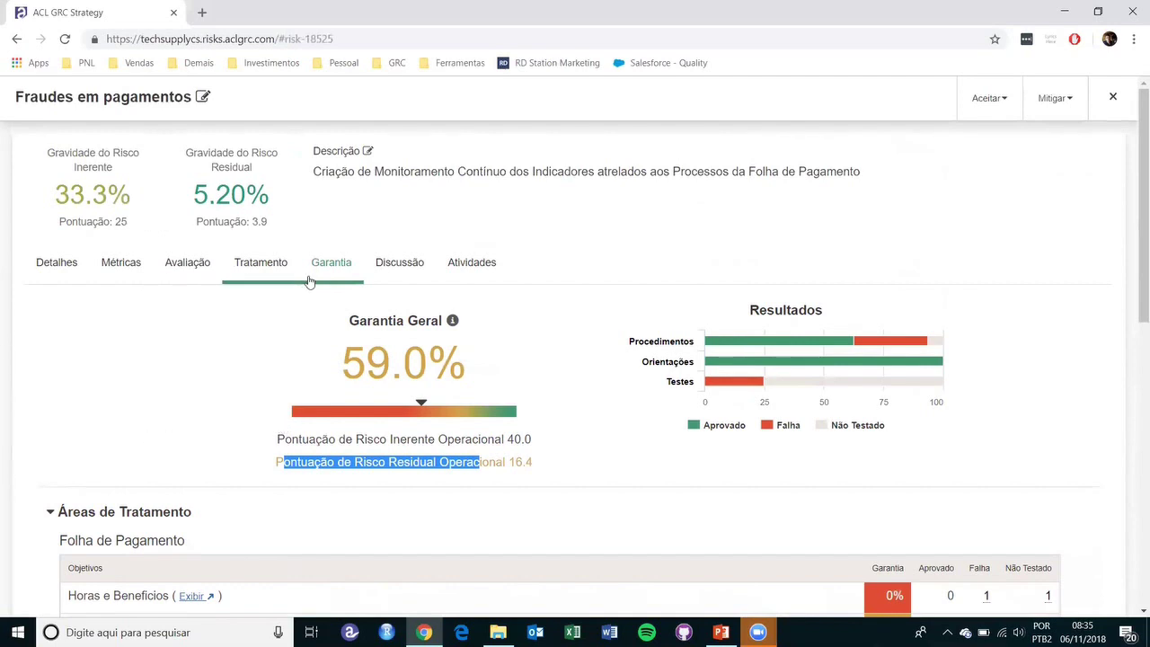
- Read the Fraudes em pagamentos comments, then check its activity log showing Rio de Janeiro's impact change 2→5
click(378, 265)
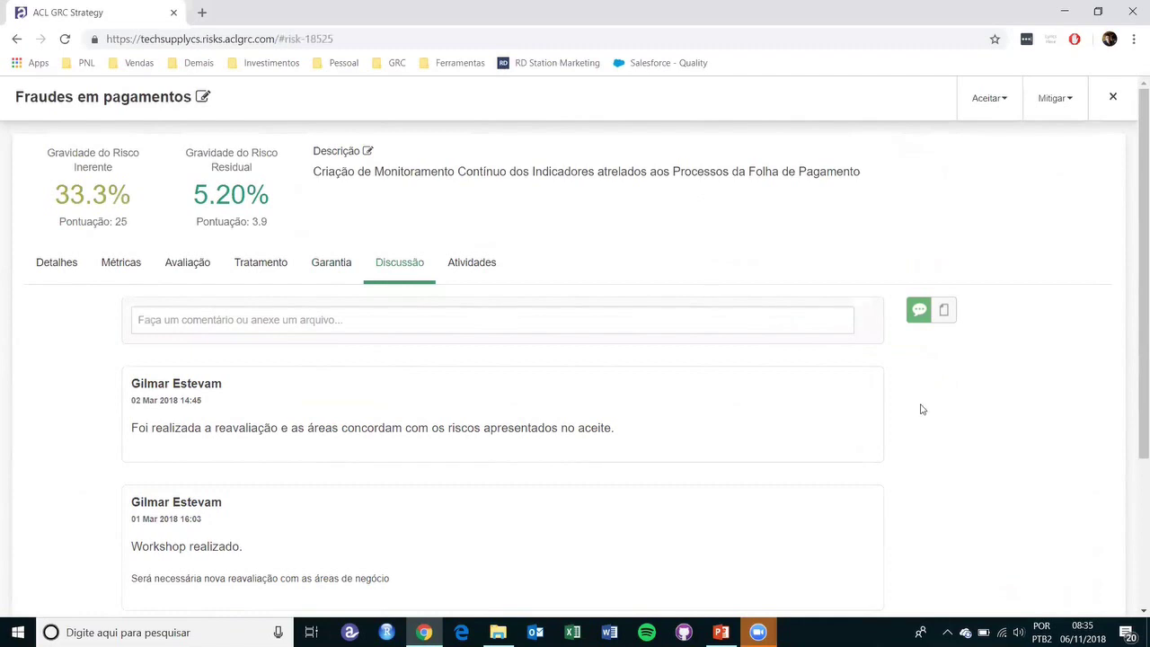
scroll(919, 410, down, 1)
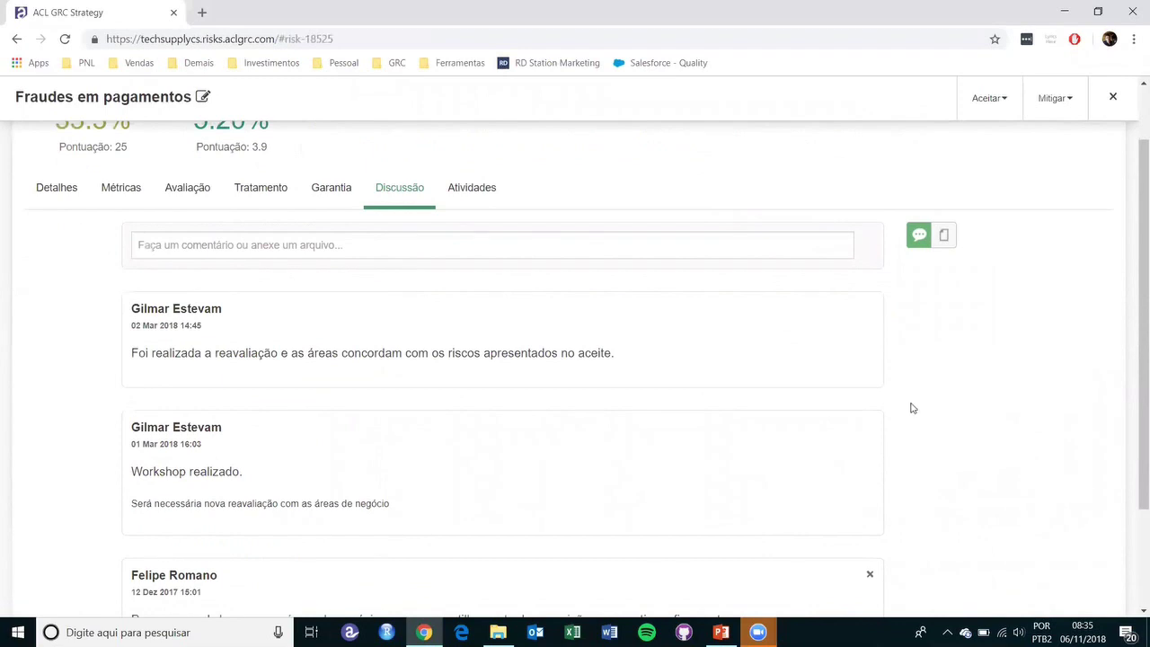
click(470, 187)
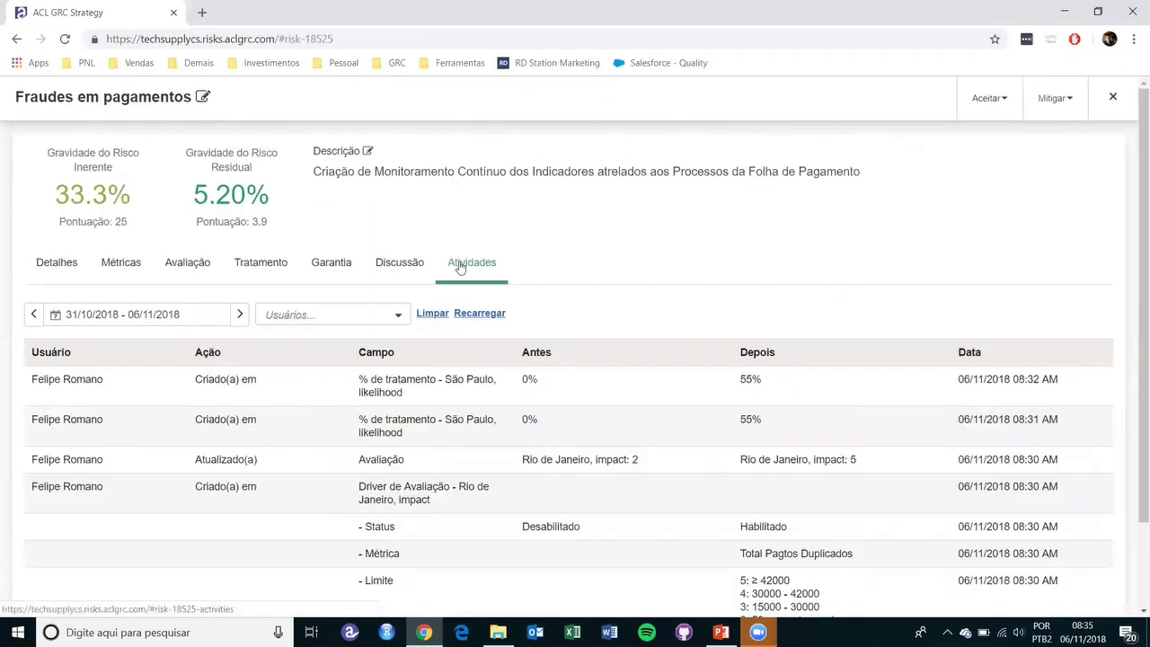
scroll(341, 398, down, 1)
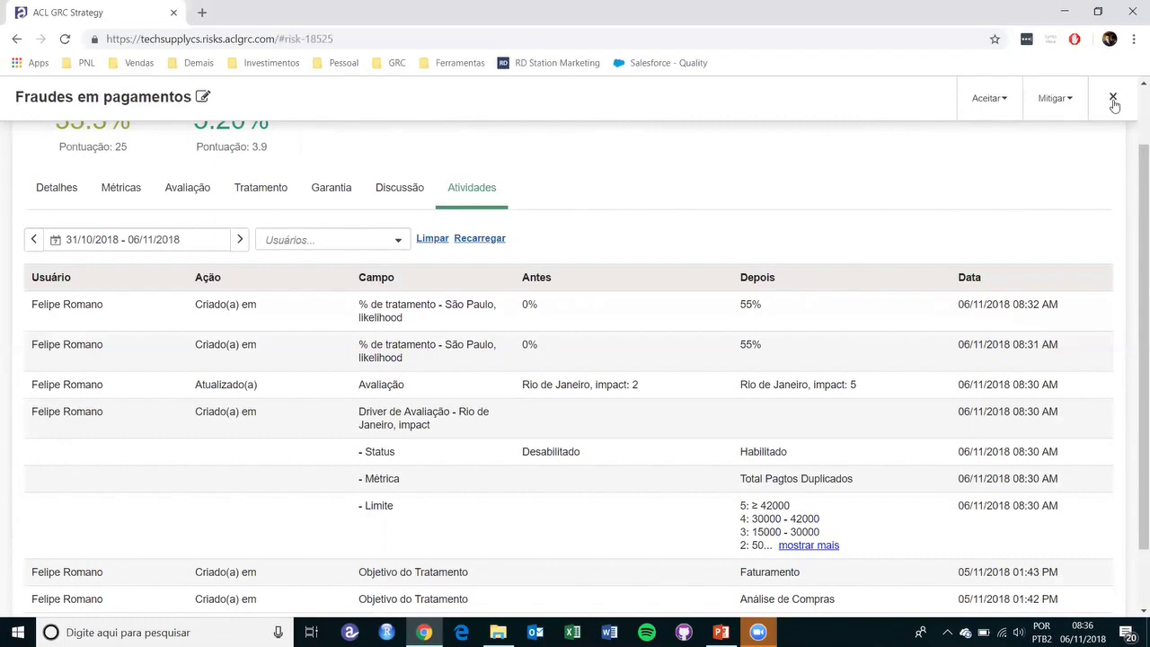
- Close the risk details and bring up the Mapa de Riscos heatmap
click(1113, 99)
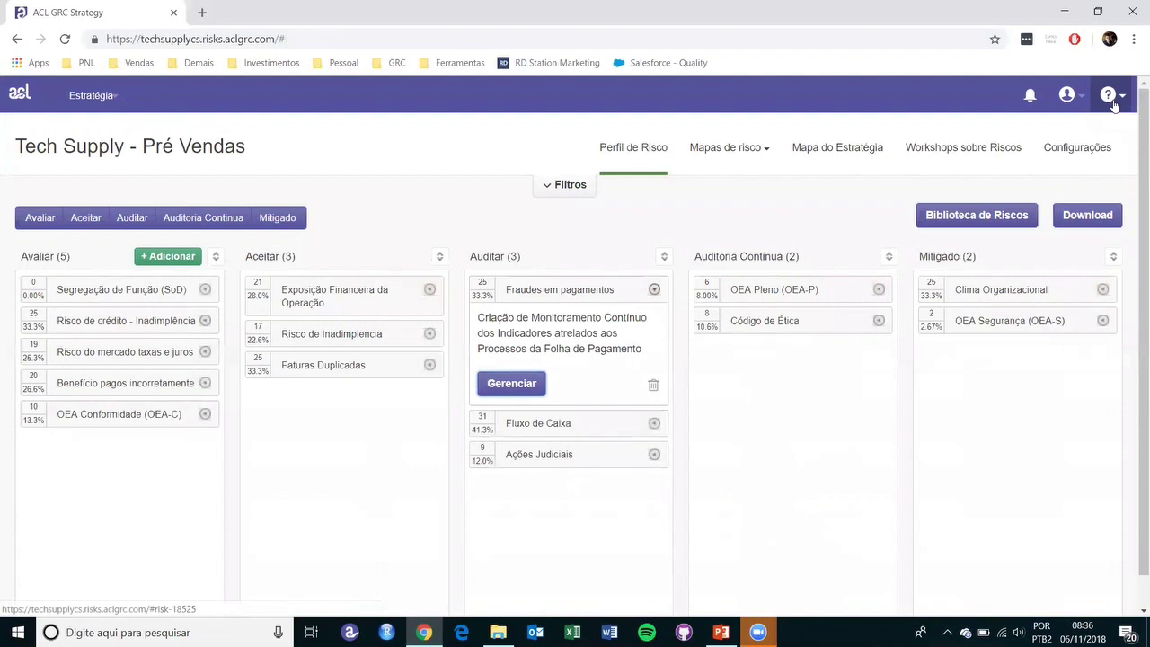
click(750, 157)
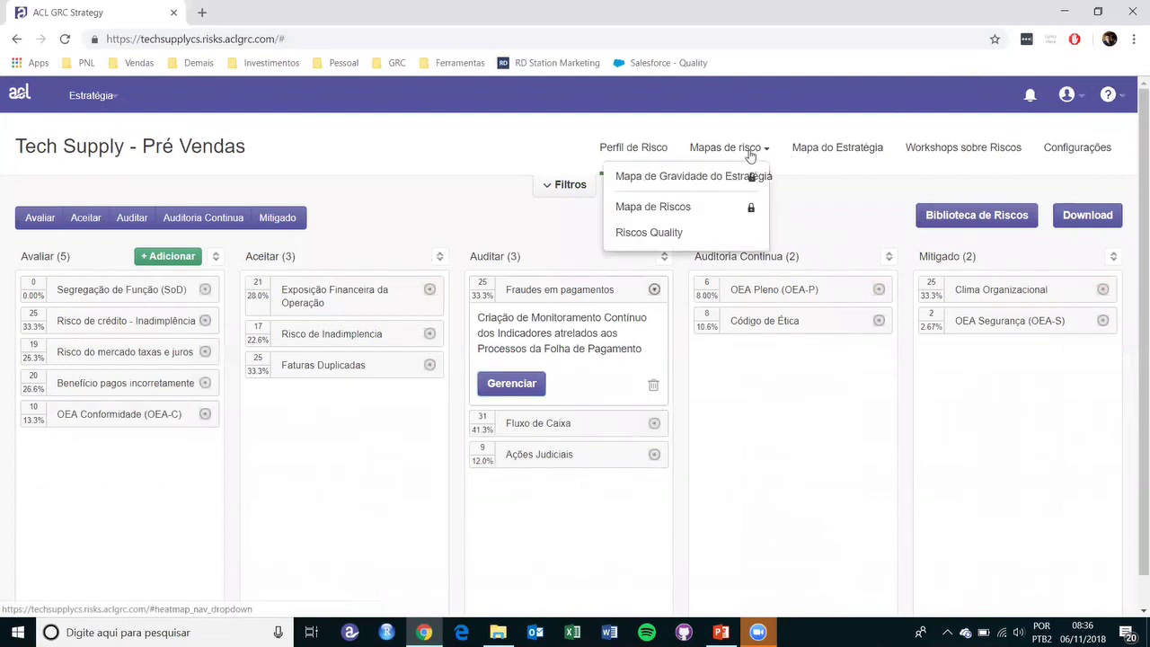
click(654, 206)
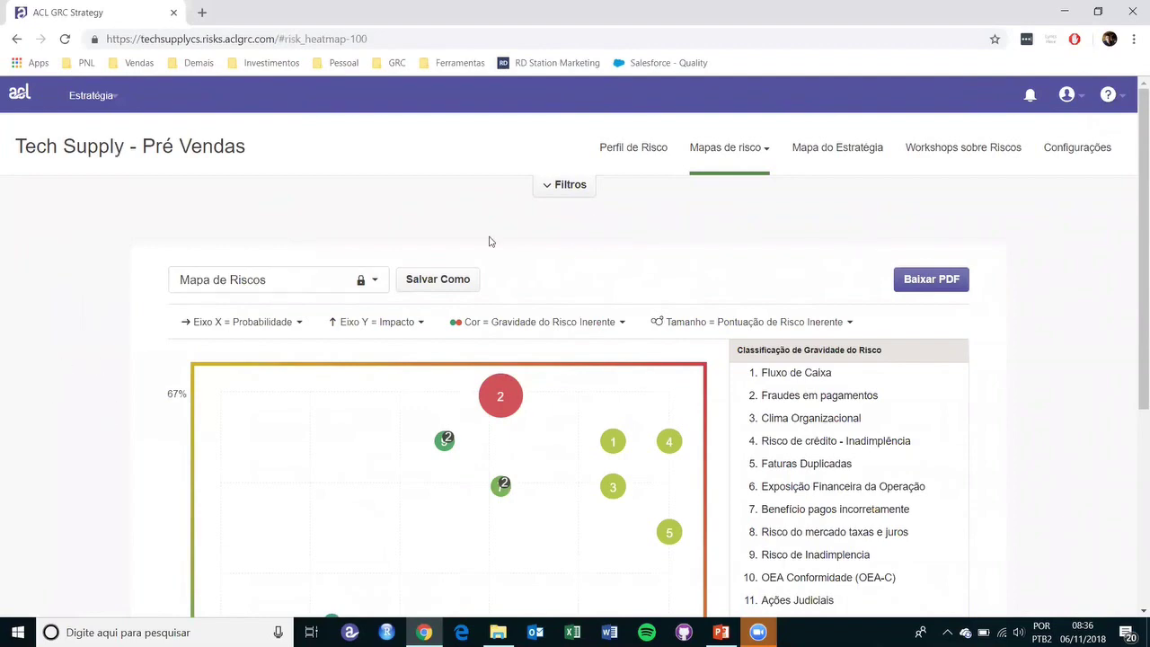
- Locate Fraudes em pagamentos on the heatmap, plotted highest at 66.6% impact
scroll(236, 329, down, 4)
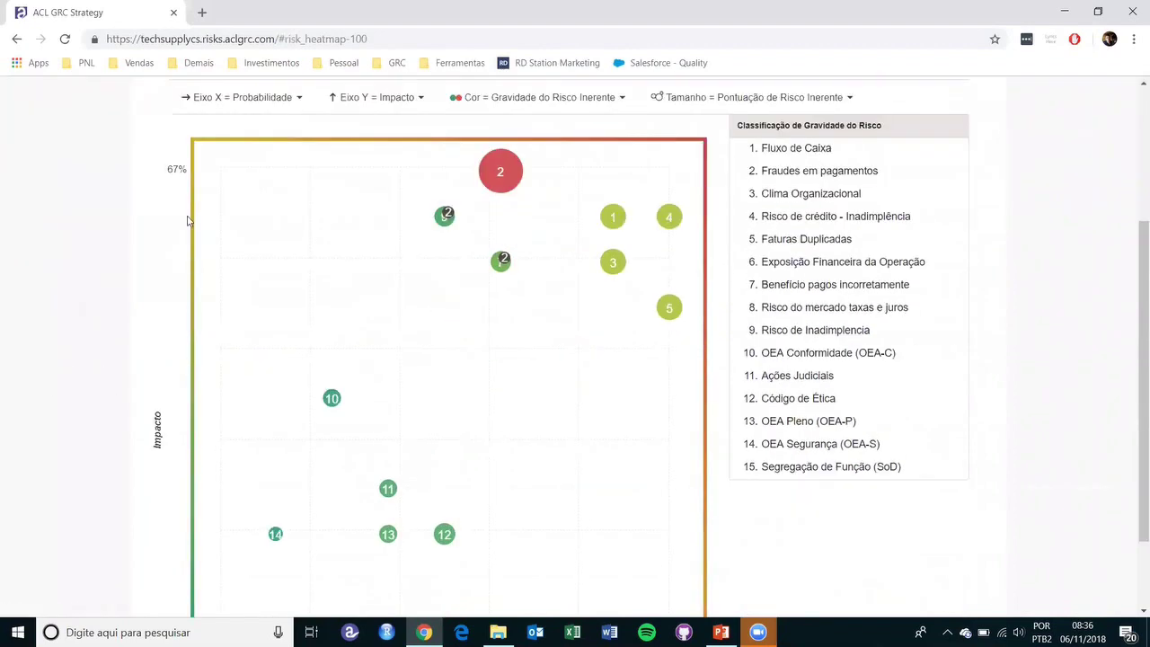
scroll(426, 477, up, 3)
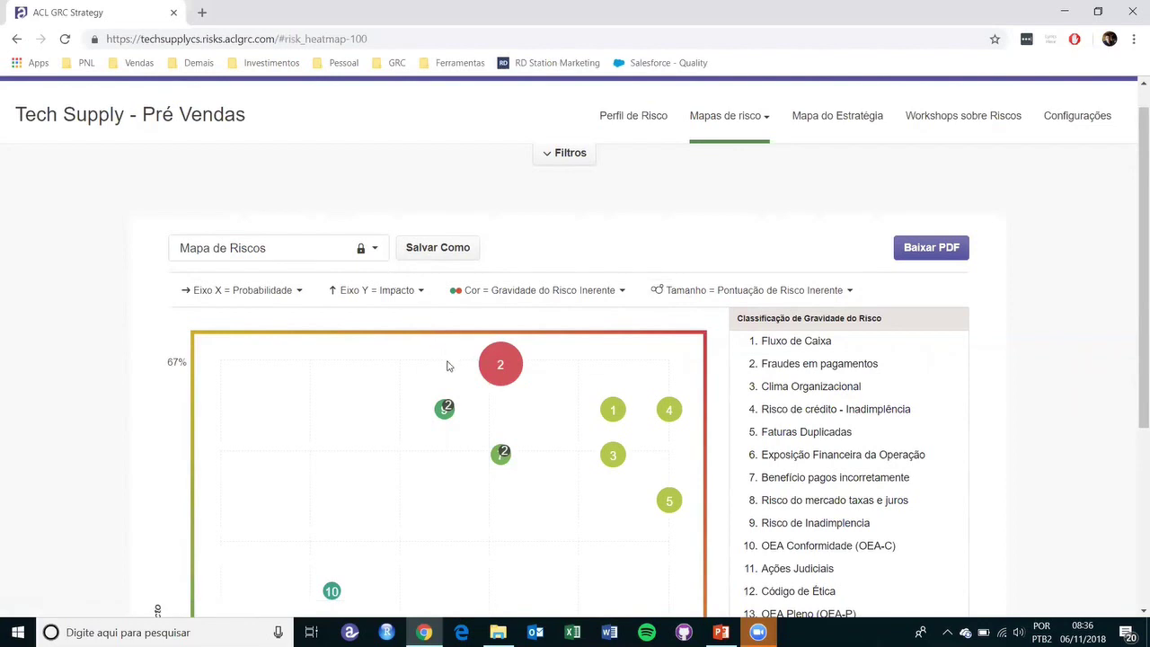
scroll(447, 364, down, 2)
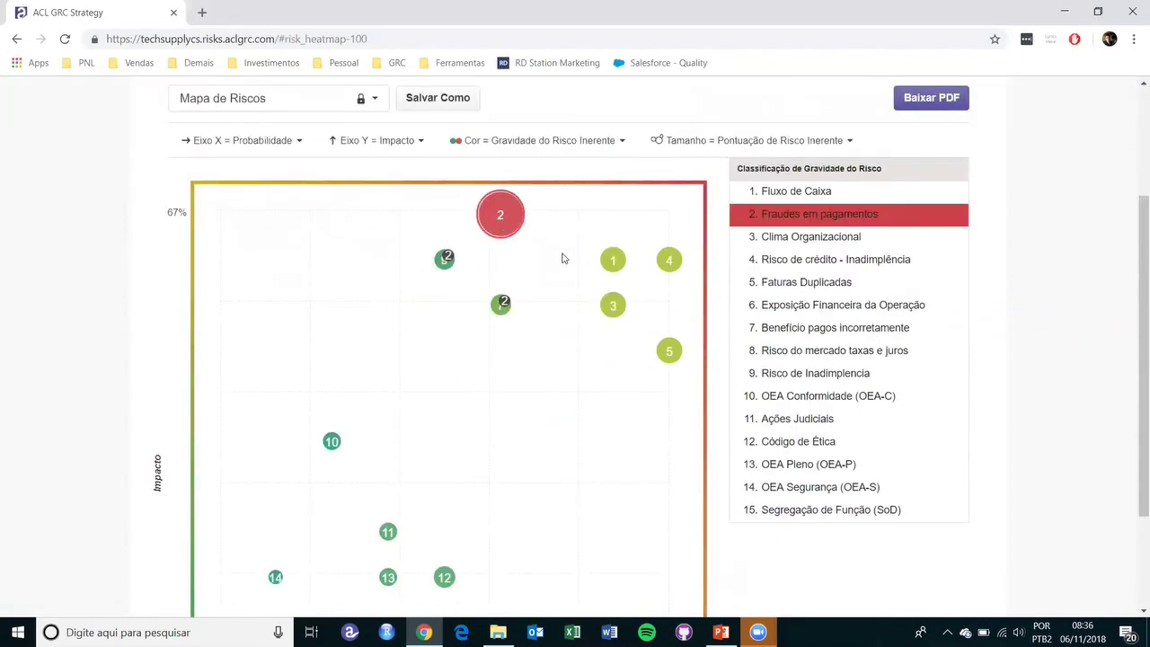
click(780, 225)
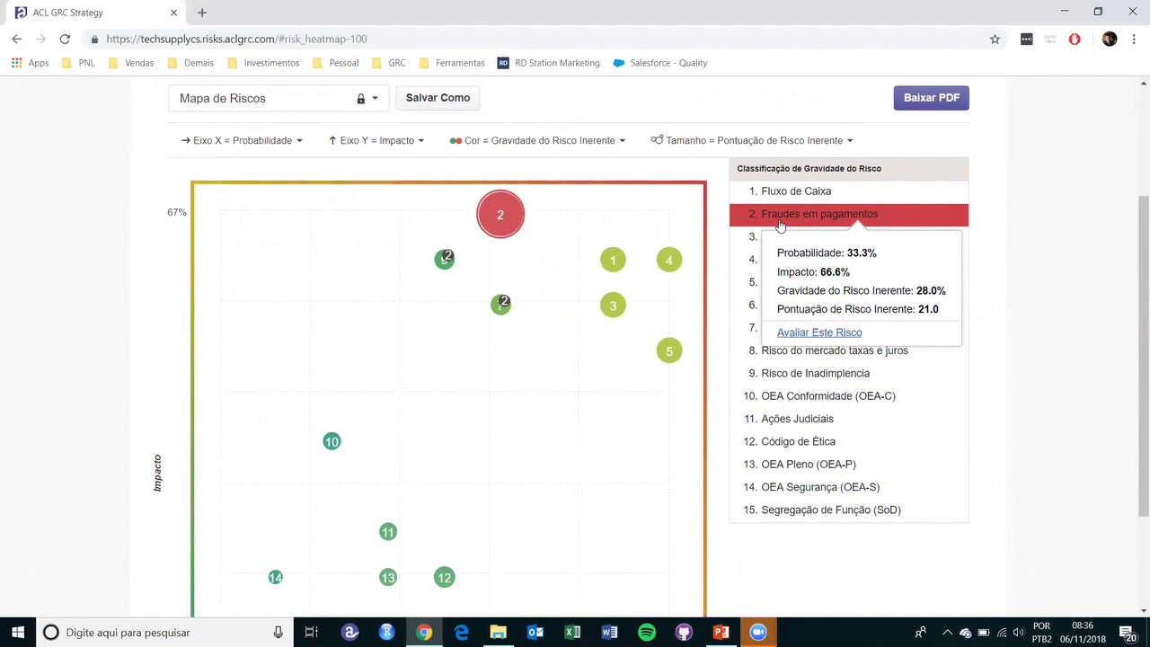
scroll(61, 493, up, 2)
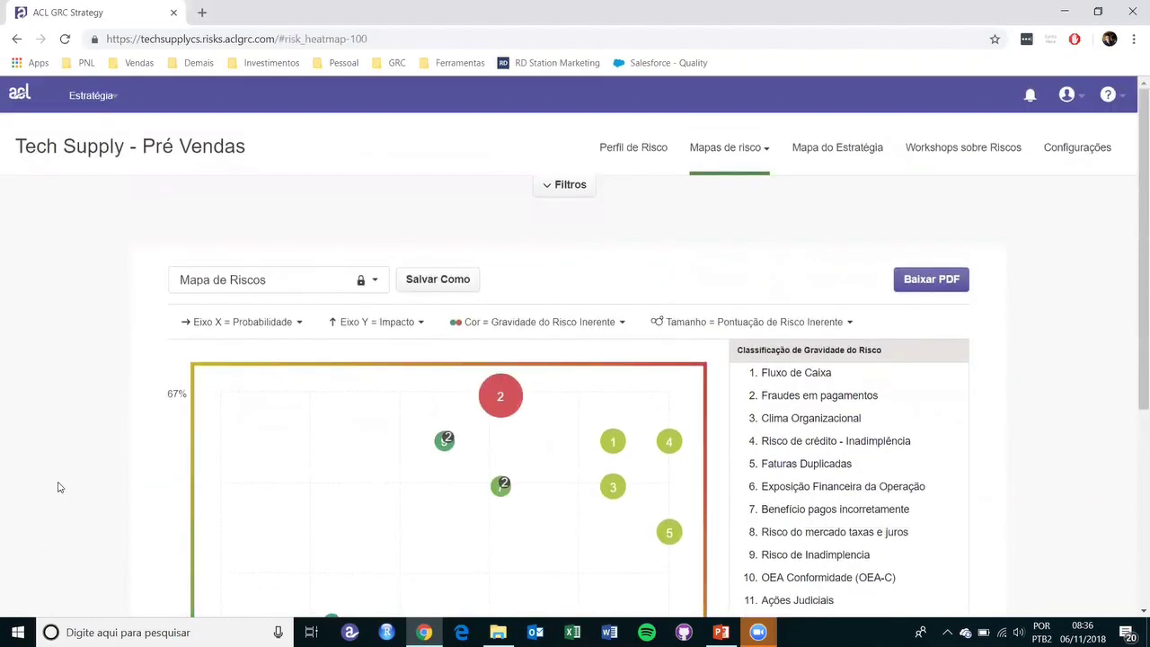